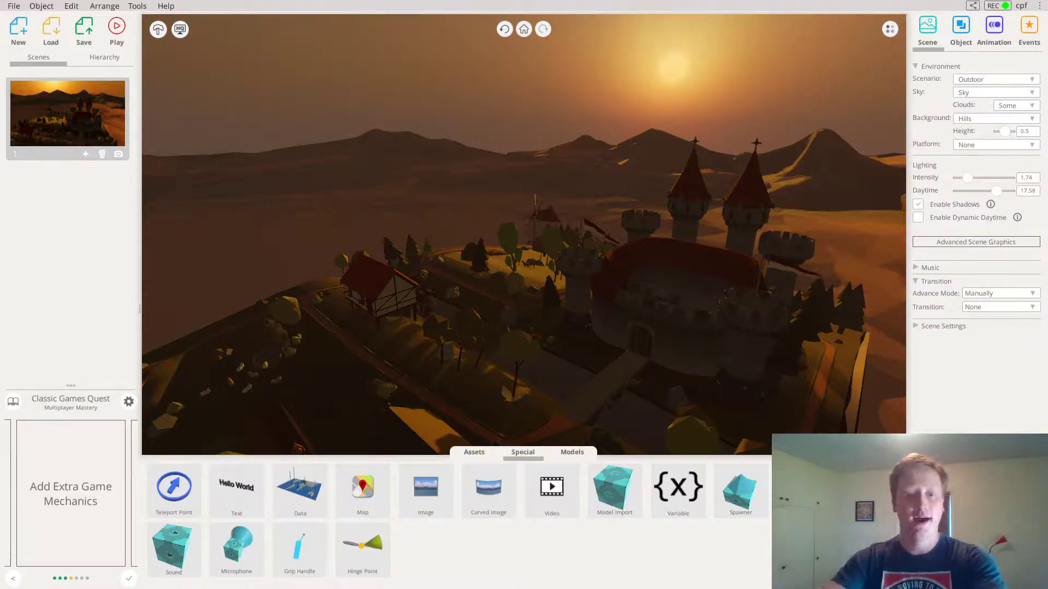
Examine the sunset medieval scene around the castle, windmill and half-timbered mill from several sides.
{"action": "left_click_drag", "start_coordinate": [596, 239], "coordinate": [628, 257]}
{"action": "scroll", "coordinate": [626, 258], "scroll_direction": "down", "scroll_amount": 3}
{"action": "left_click_drag", "start_coordinate": [437, 290], "coordinate": [425, 235]}
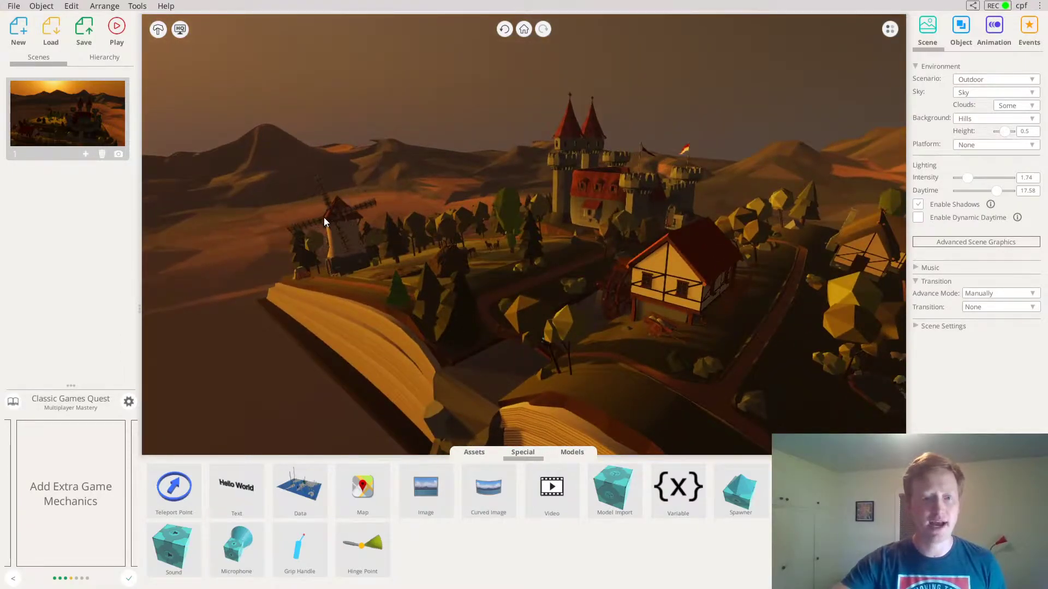
{"action": "left_click_drag", "start_coordinate": [425, 224], "coordinate": [640, 270]}
{"action": "scroll", "coordinate": [641, 270], "scroll_direction": "up", "scroll_amount": 3}
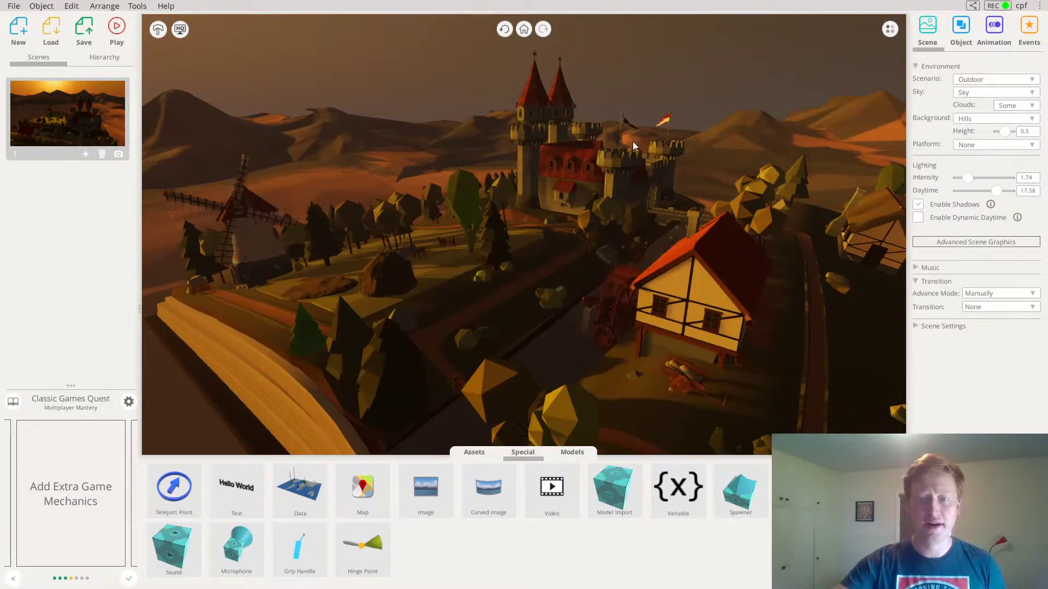
{"action": "left_click_drag", "start_coordinate": [637, 198], "coordinate": [576, 246]}
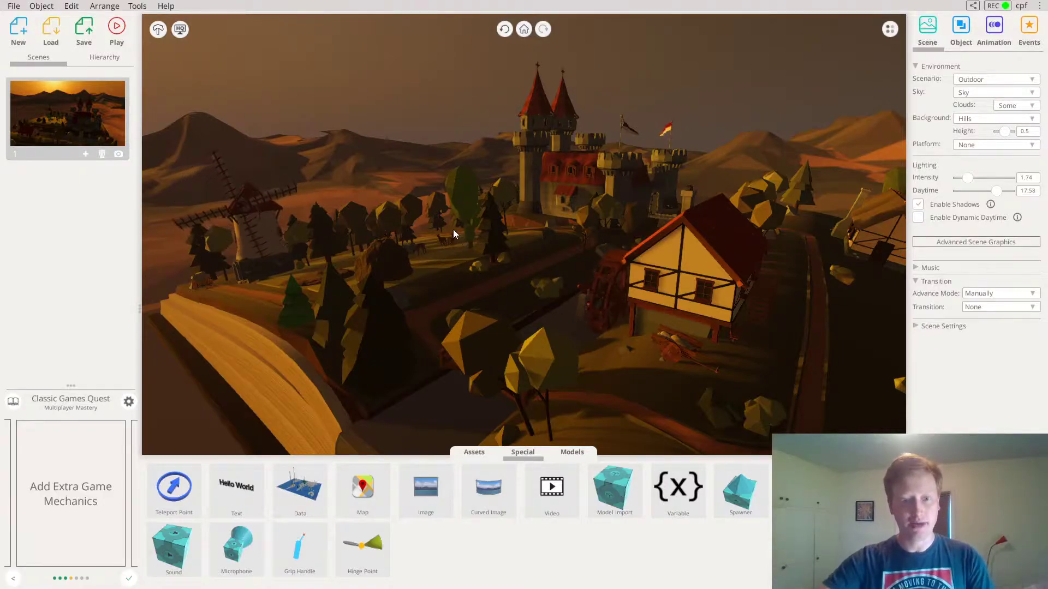
{"action": "scroll", "coordinate": [458, 237], "scroll_direction": "up", "scroll_amount": 3}
{"action": "scroll", "coordinate": [473, 242], "scroll_direction": "down", "scroll_amount": 2}
{"action": "left_click_drag", "start_coordinate": [473, 242], "coordinate": [101, 254]}
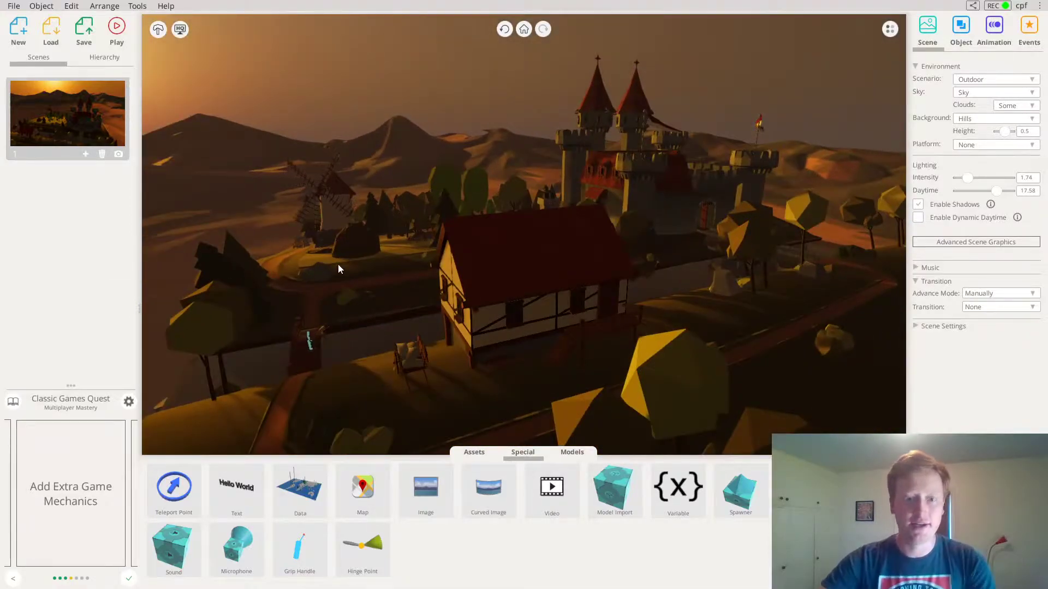
{"action": "left_click_drag", "start_coordinate": [639, 210], "coordinate": [391, 263]}
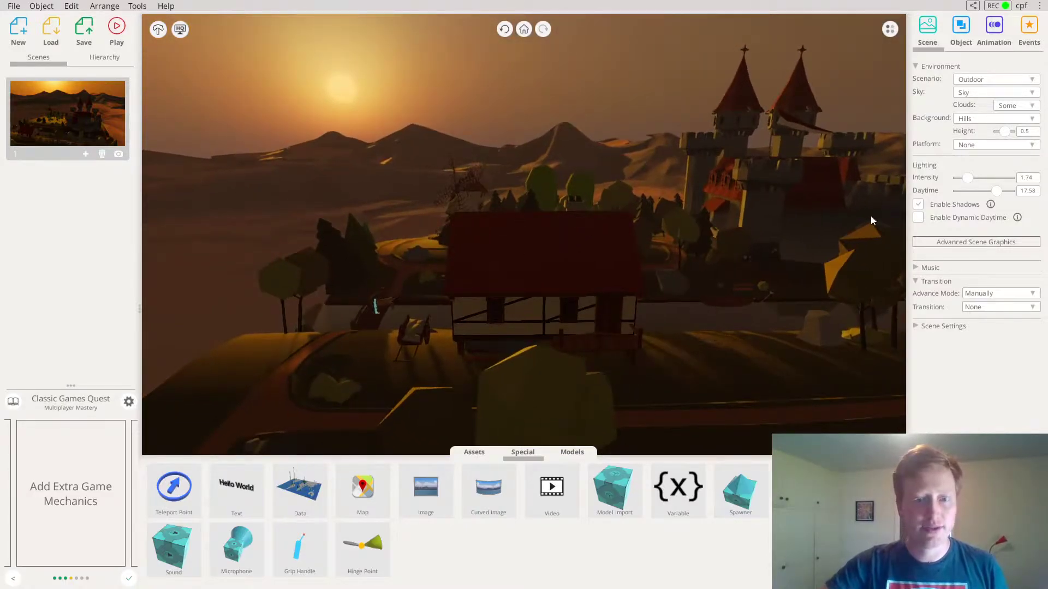
Brighten the outdoor scene by setting its daytime to 15.05.
{"action": "left_click_drag", "start_coordinate": [997, 191], "coordinate": [992, 191]}
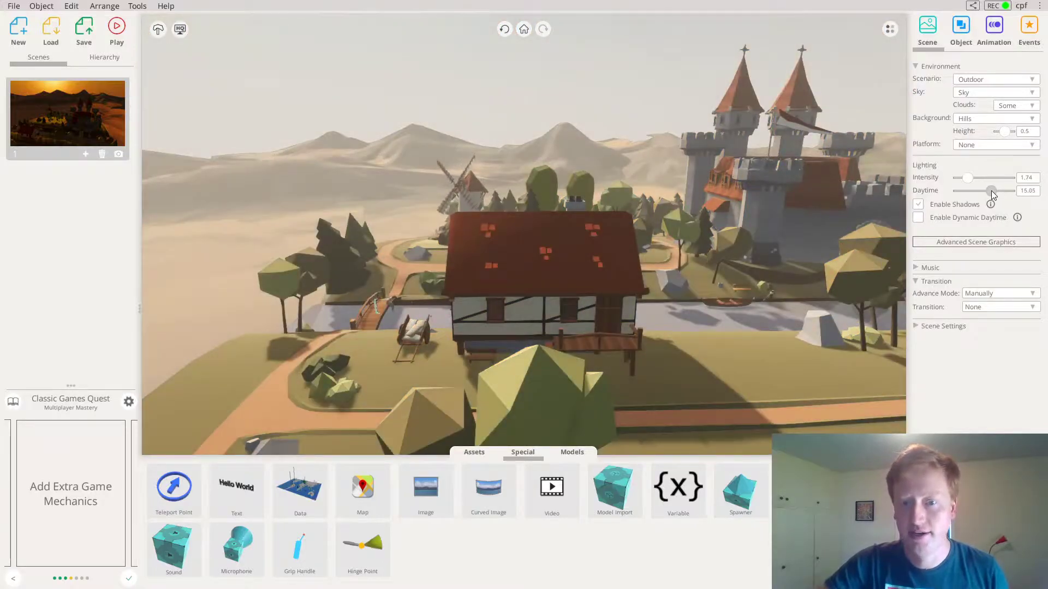
{"action": "left_click_drag", "start_coordinate": [420, 221], "coordinate": [593, 277]}
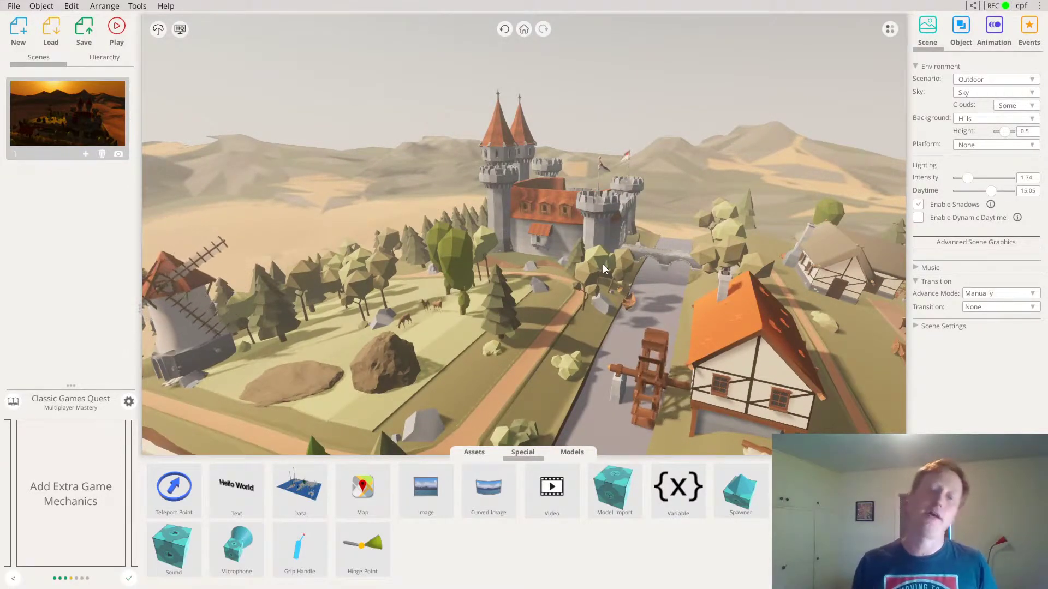
{"action": "left_click_drag", "start_coordinate": [603, 265], "coordinate": [585, 316]}
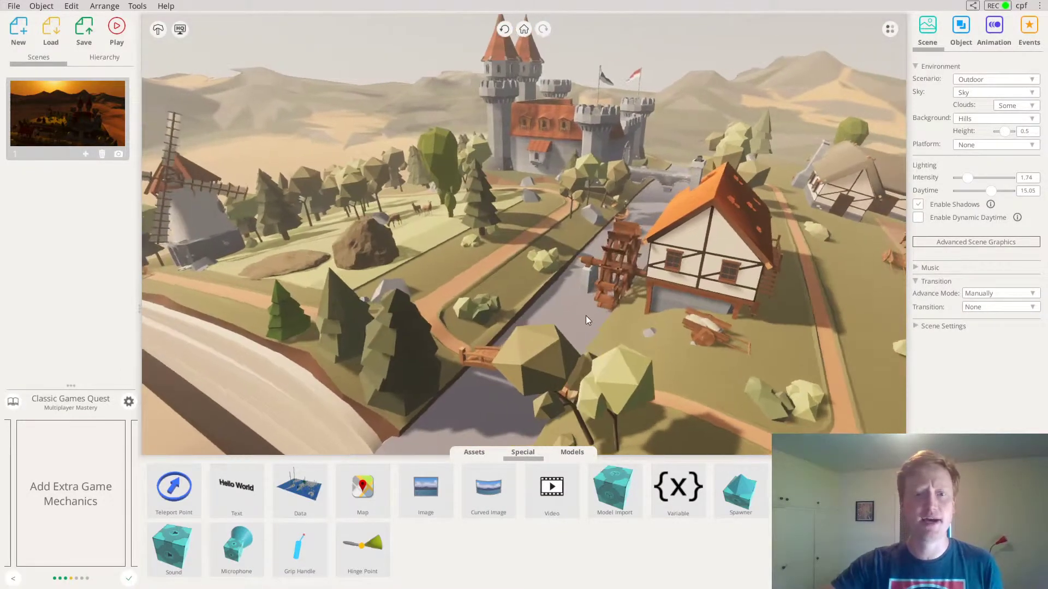
{"action": "scroll", "coordinate": [611, 317], "scroll_direction": "down", "scroll_amount": 5}
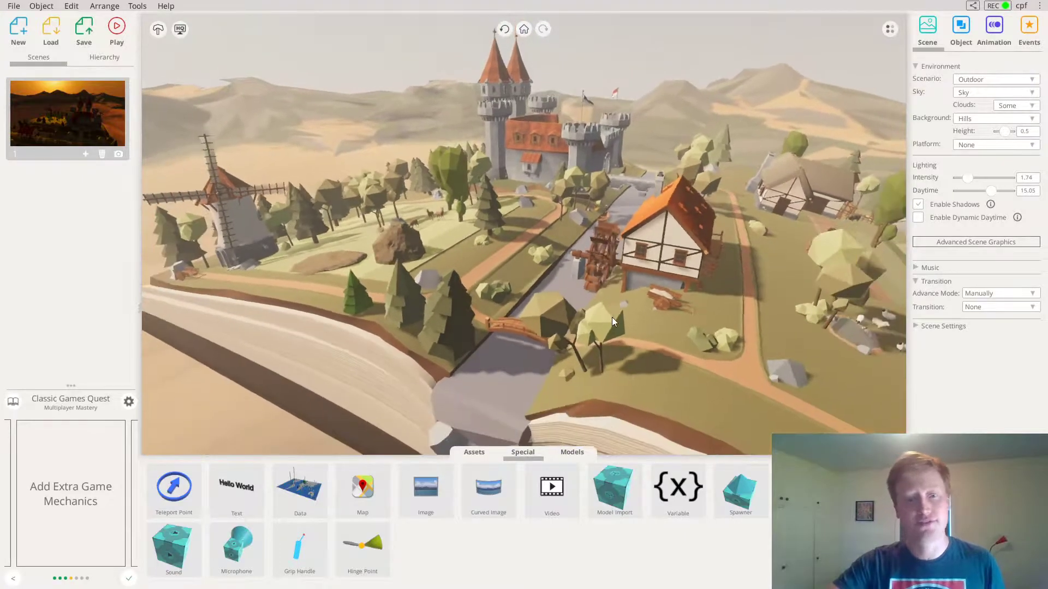
{"action": "scroll", "coordinate": [500, 367], "scroll_direction": "down", "scroll_amount": 2}
{"action": "scroll", "coordinate": [510, 332], "scroll_direction": "up", "scroll_amount": 1}
Select the book landscape model and expand its hierarchy through GLTFNode3 down to the child groups of the inner RootNode.
{"action": "left_click", "coordinate": [510, 332]}
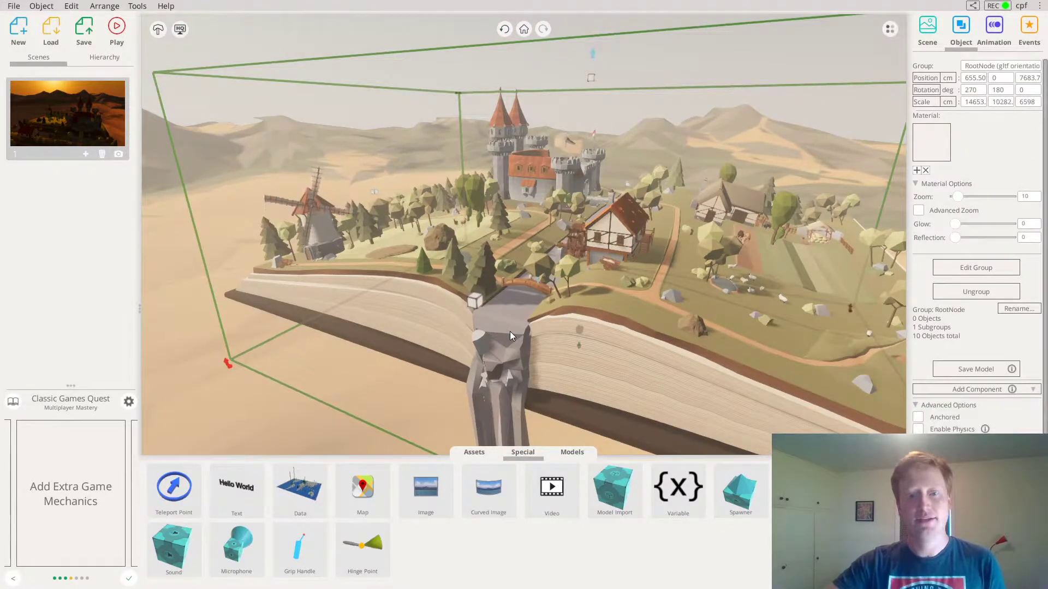
{"action": "left_click", "coordinate": [501, 329]}
{"action": "left_click", "coordinate": [115, 57]}
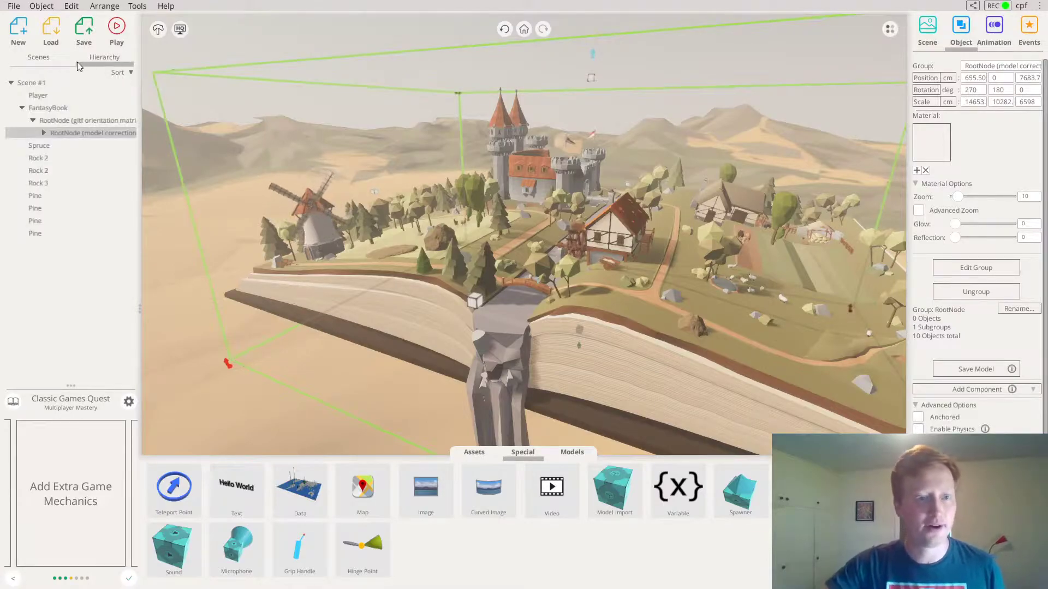
{"action": "left_click", "coordinate": [42, 133]}
{"action": "left_click", "coordinate": [55, 145]}
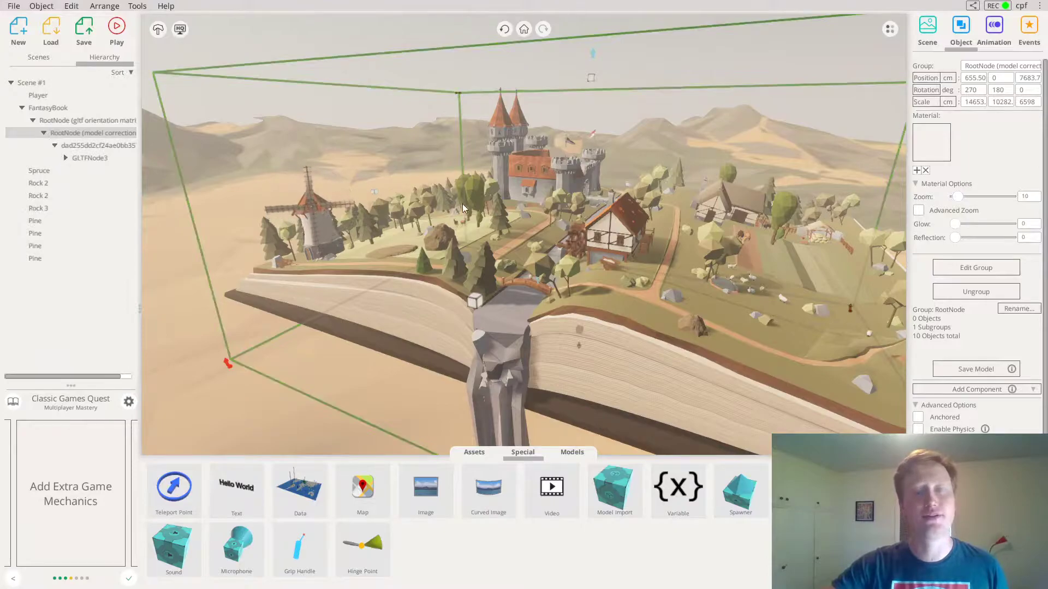
{"action": "scroll", "coordinate": [599, 215], "scroll_direction": "down", "scroll_amount": 3}
{"action": "left_click", "coordinate": [66, 158]}
{"action": "left_click", "coordinate": [77, 170]}
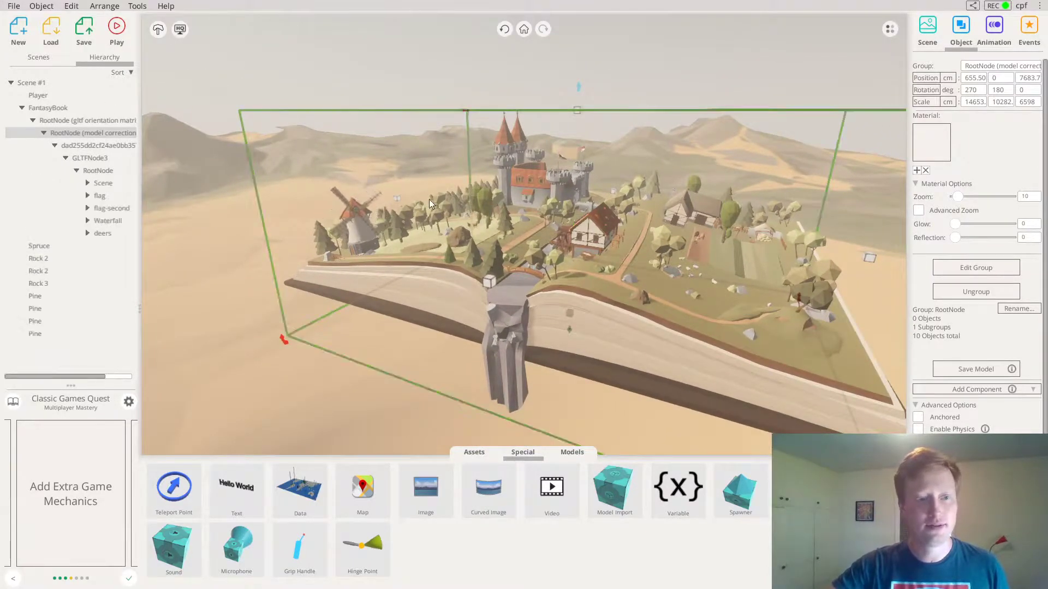
Examine the book model's river, from the waterfall at the book's spine to the bridge and water wheel.
{"action": "left_click_drag", "start_coordinate": [519, 179], "coordinate": [572, 250]}
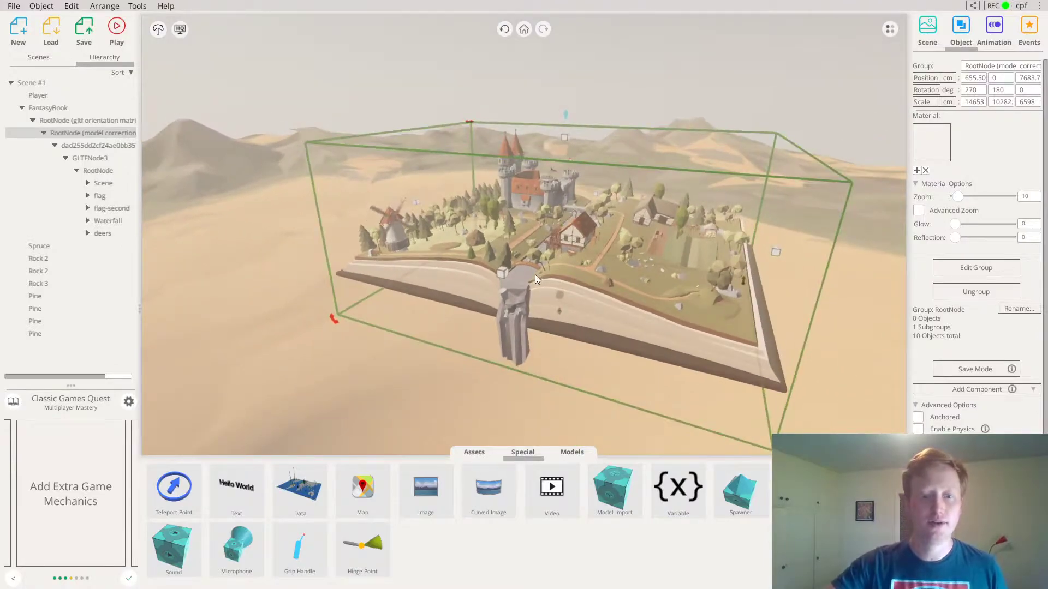
{"action": "left_click_drag", "start_coordinate": [488, 282], "coordinate": [494, 249]}
{"action": "scroll", "coordinate": [466, 305], "scroll_direction": "up", "scroll_amount": 4}
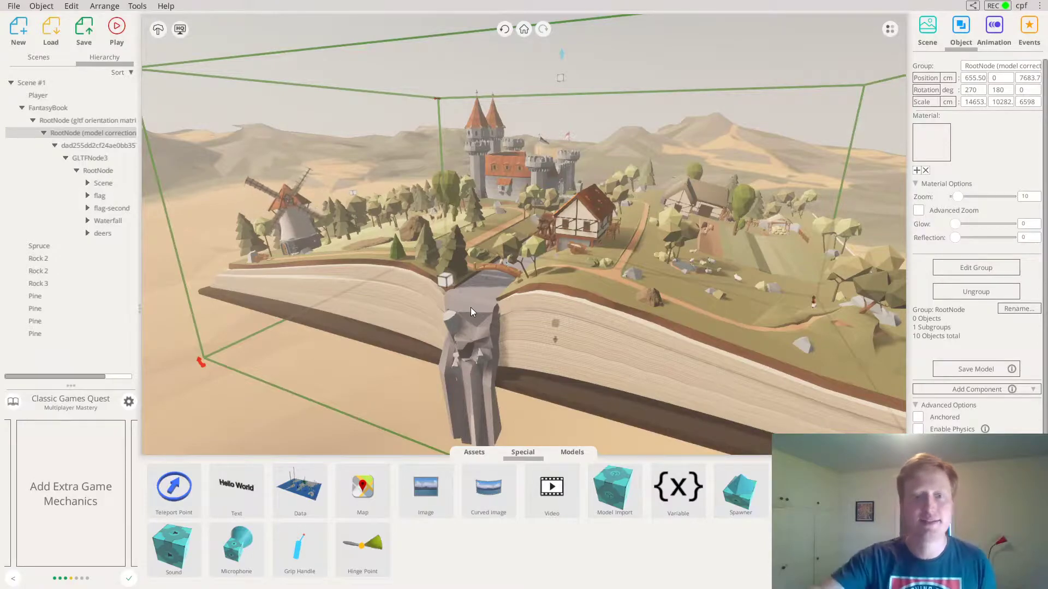
{"action": "scroll", "coordinate": [459, 296], "scroll_direction": "up", "scroll_amount": 8}
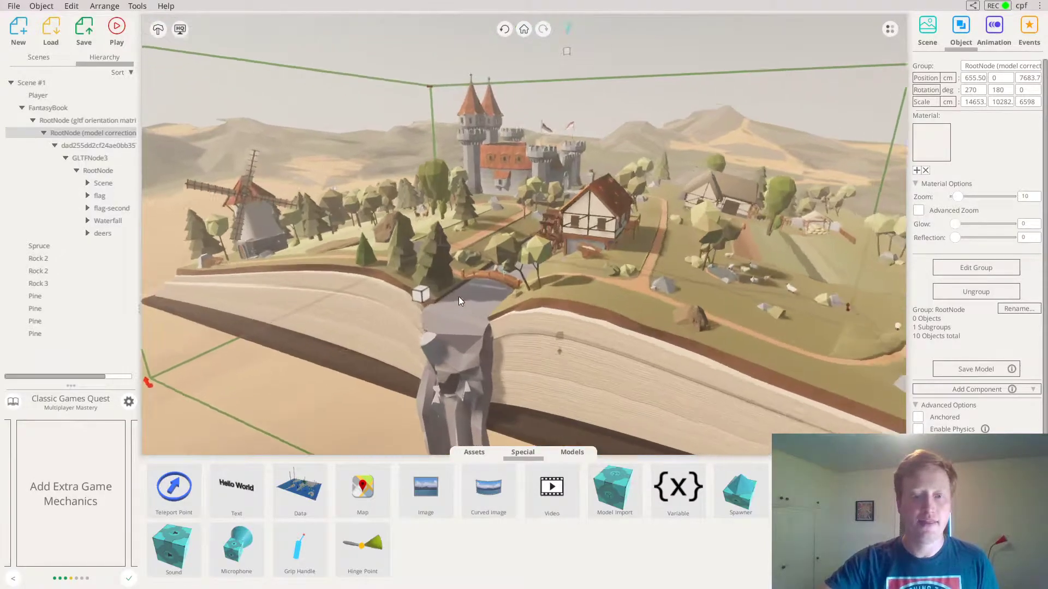
{"action": "middle_click_drag", "start_coordinate": [541, 294], "coordinate": [575, 350]}
{"action": "scroll", "coordinate": [576, 349], "scroll_direction": "down", "scroll_amount": 5}
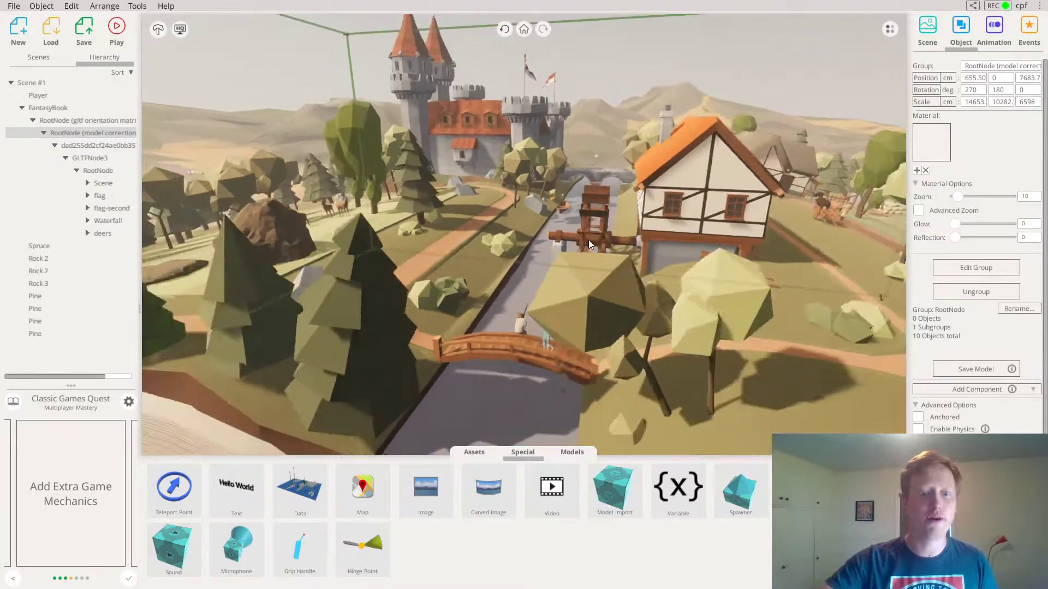
{"action": "scroll", "coordinate": [589, 240], "scroll_direction": "down", "scroll_amount": 5}
{"action": "scroll", "coordinate": [515, 302], "scroll_direction": "down", "scroll_amount": 4}
{"action": "middle_click_drag", "start_coordinate": [516, 301], "coordinate": [519, 336]}
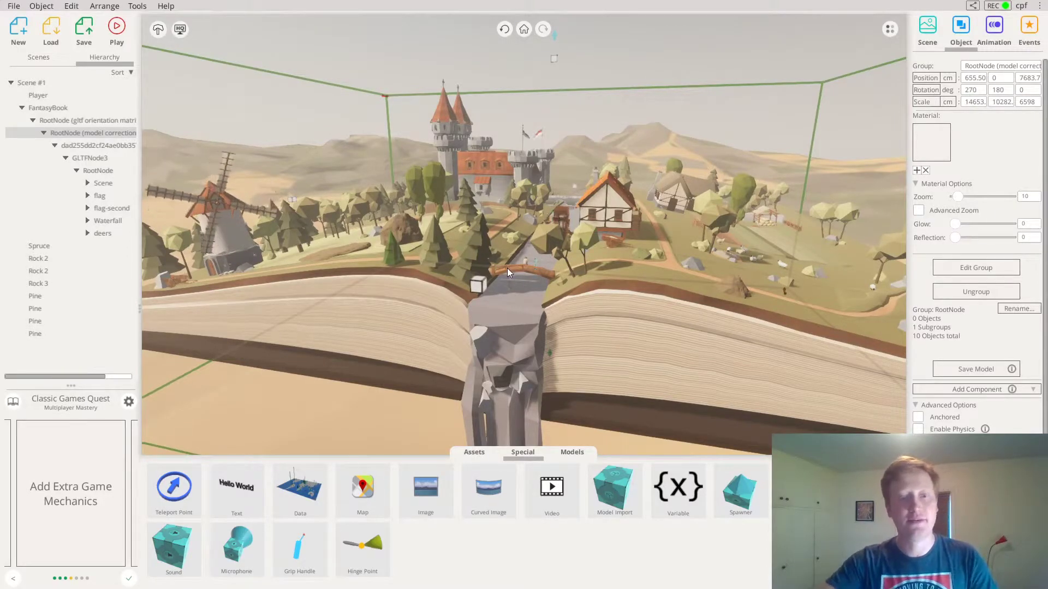
{"action": "scroll", "coordinate": [507, 273], "scroll_direction": "up", "scroll_amount": 5}
{"action": "scroll", "coordinate": [507, 300], "scroll_direction": "up", "scroll_amount": 3}
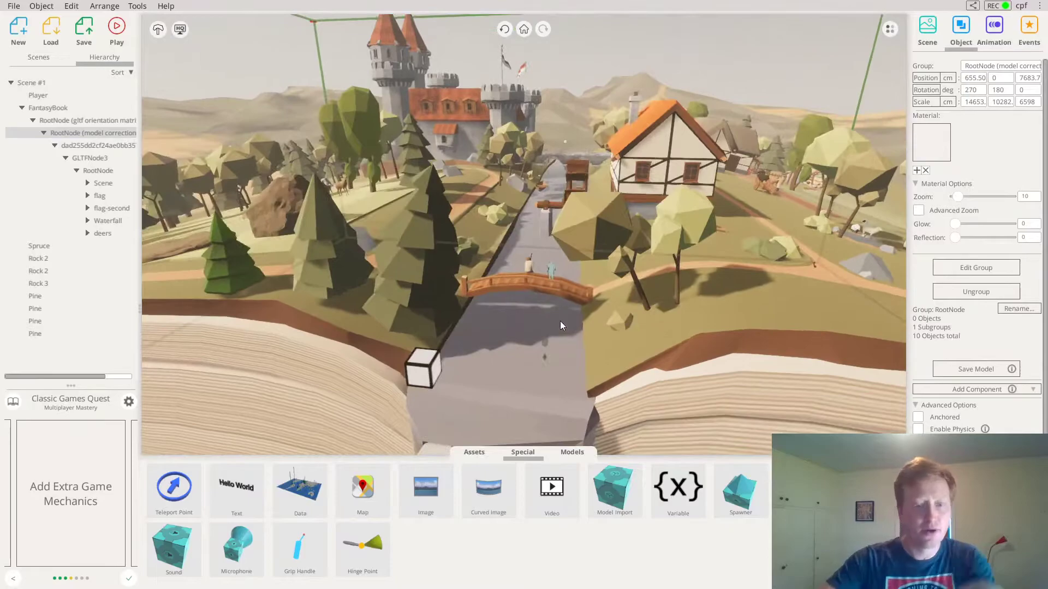
{"action": "scroll", "coordinate": [496, 357], "scroll_direction": "up", "scroll_amount": 5}
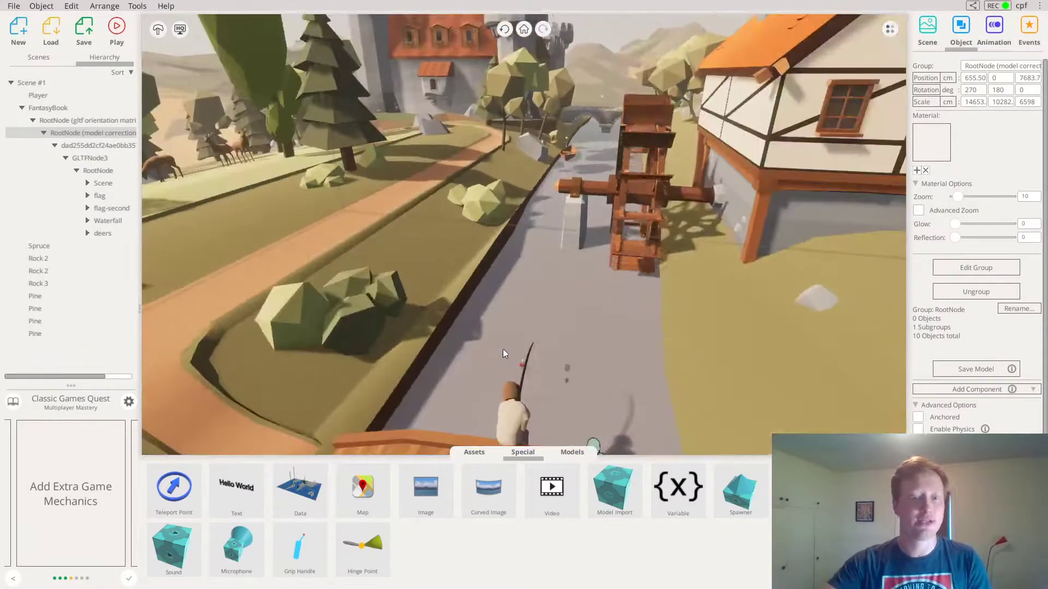
{"action": "middle_click_drag", "start_coordinate": [503, 348], "coordinate": [597, 339]}
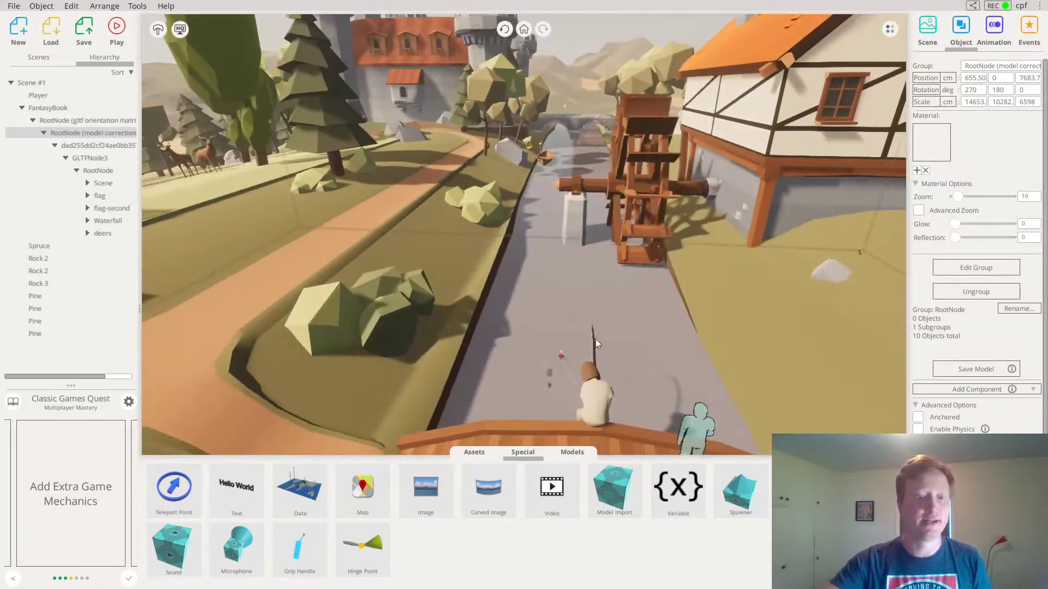
{"action": "scroll", "coordinate": [539, 240], "scroll_direction": "down", "scroll_amount": 8}
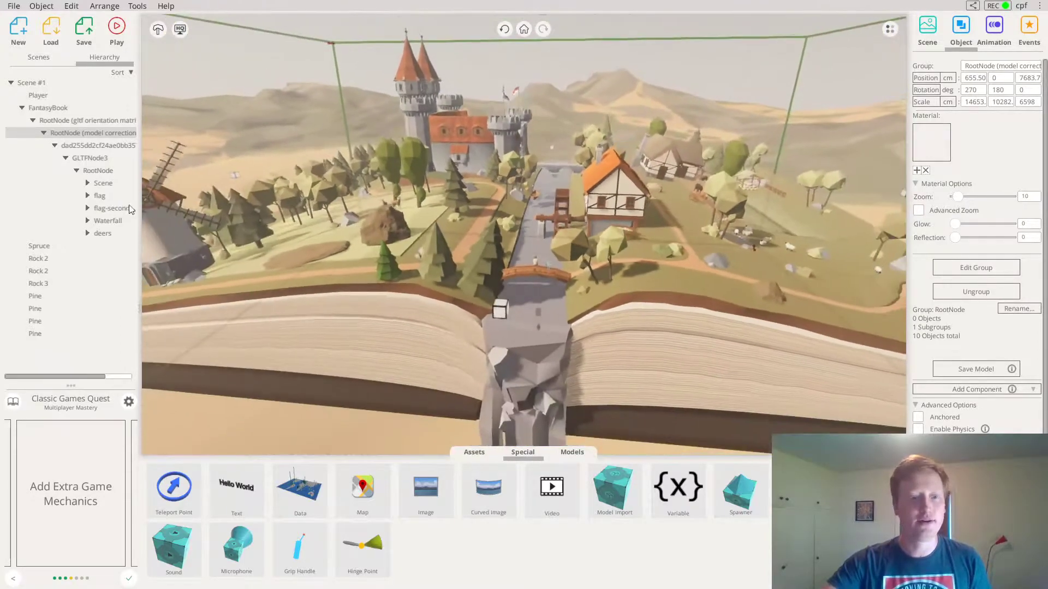
Delete the Waterfall group from the book model.
{"action": "left_click", "coordinate": [110, 222]}
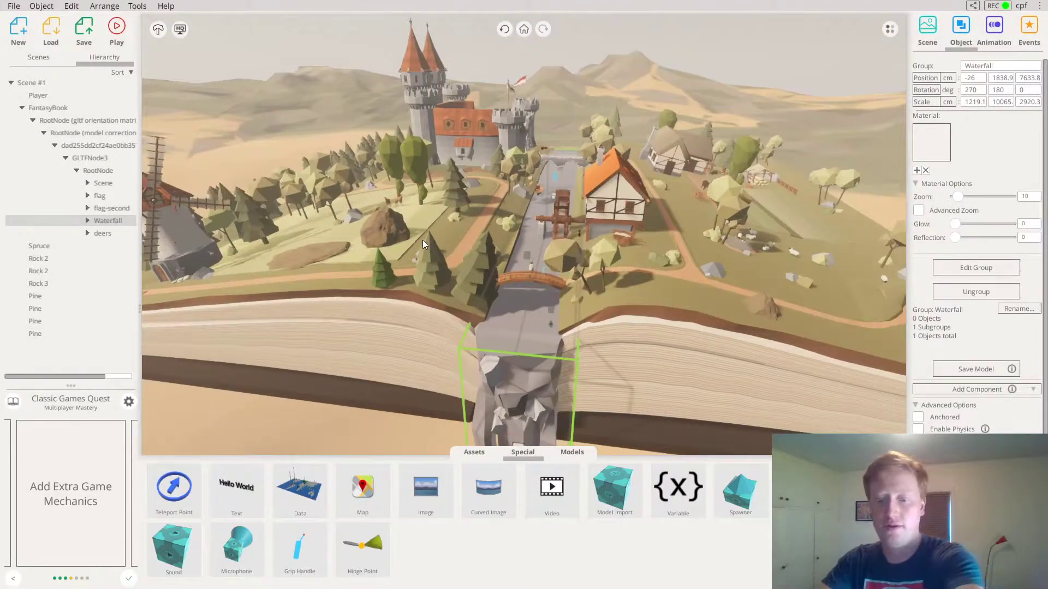
{"action": "key", "text": "Delete"}
{"action": "mouse_move", "coordinate": [472, 218]}
{"action": "middle_mouse_down"}
{"action": "mouse_move", "coordinate": [319, 191]}
{"action": "mouse_move", "coordinate": [527, 263]}
{"action": "mouse_move", "coordinate": [239, 263]}
{"action": "mouse_move", "coordinate": [460, 211]}
{"action": "middle_mouse_up"}
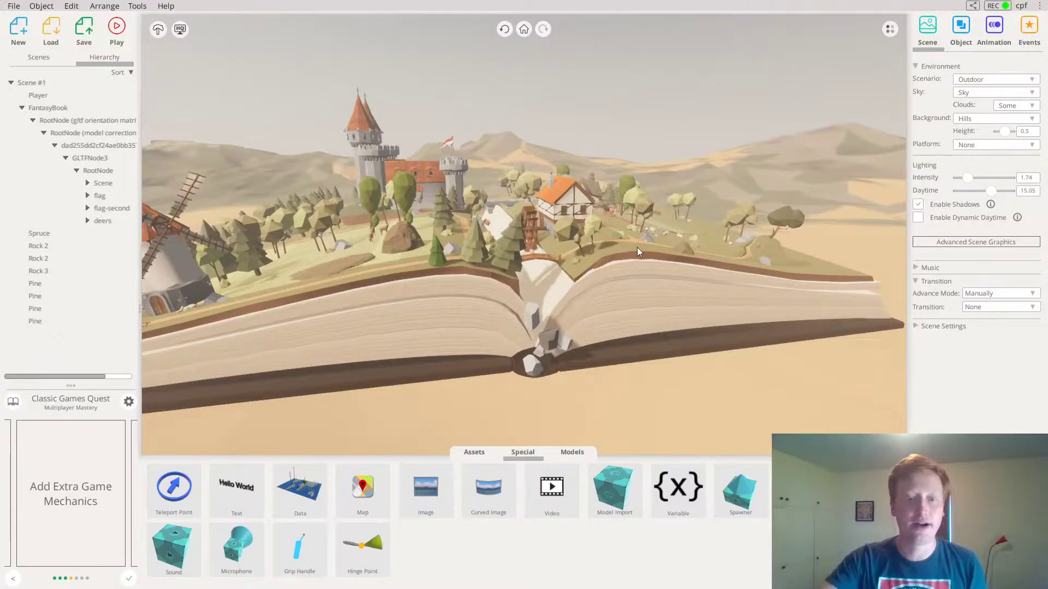
Add a cube across the empty river mouth, about 974 cm wide, 603 cm high and 100 cm deep.
{"action": "scroll", "coordinate": [524, 262], "scroll_direction": "up", "scroll_amount": 5}
{"action": "scroll", "coordinate": [538, 267], "scroll_direction": "up", "scroll_amount": 5}
{"action": "middle_click_drag", "start_coordinate": [614, 253], "coordinate": [565, 276]}
{"action": "left_click", "coordinate": [473, 452]}
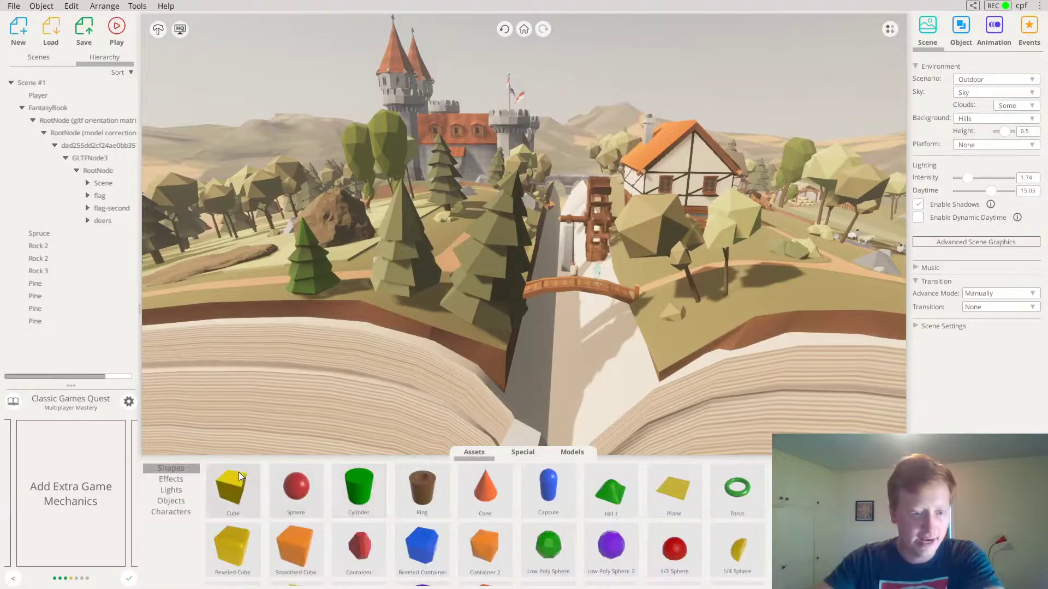
{"action": "left_click_drag", "start_coordinate": [225, 484], "coordinate": [477, 376]}
{"action": "left_click_drag", "start_coordinate": [566, 385], "coordinate": [568, 459]}
Search the materials for "water" and apply the Water material to the cube.
{"action": "left_click", "coordinate": [933, 147]}
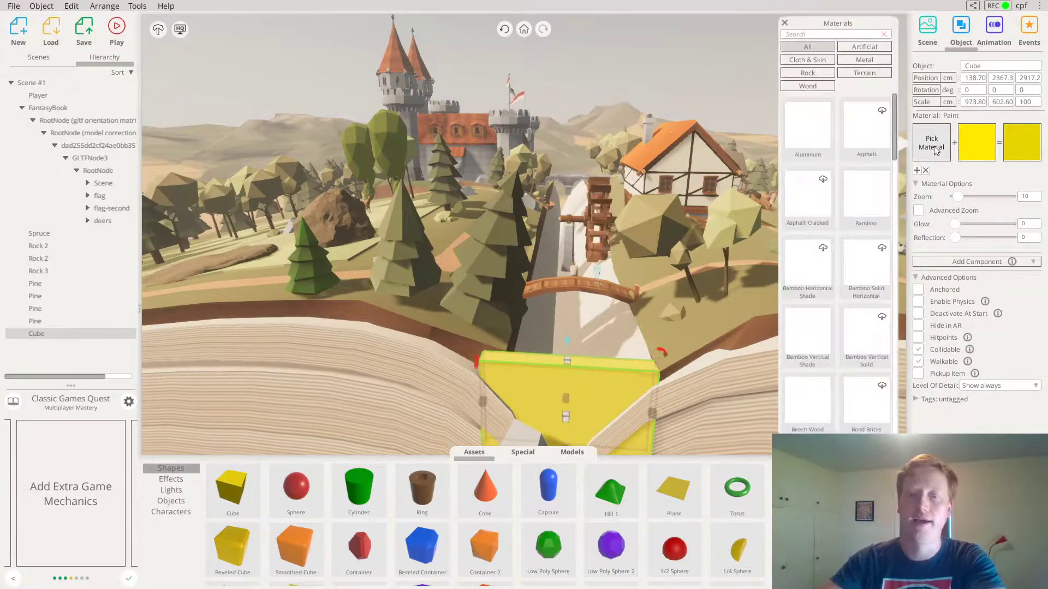
{"action": "left_click", "coordinate": [818, 33]}
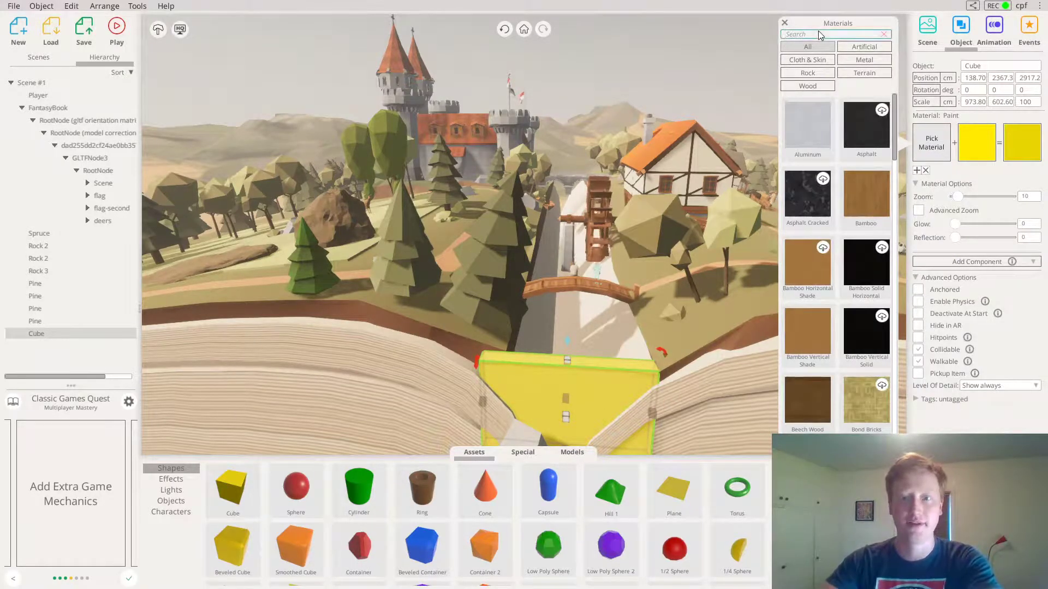
{"action": "type", "text": "water"}
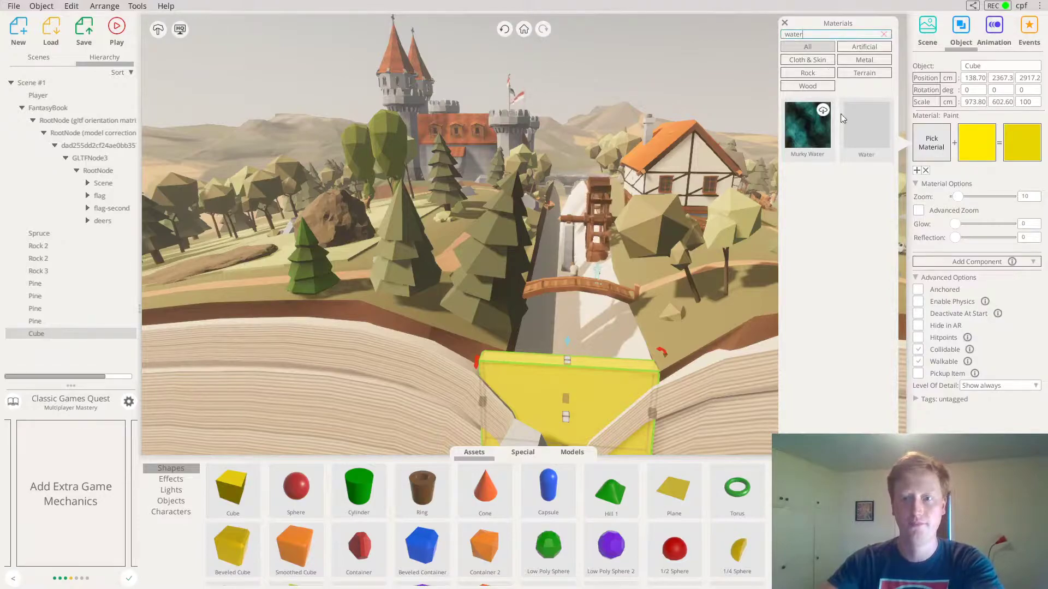
{"action": "left_click_drag", "start_coordinate": [654, 181], "coordinate": [649, 187]}
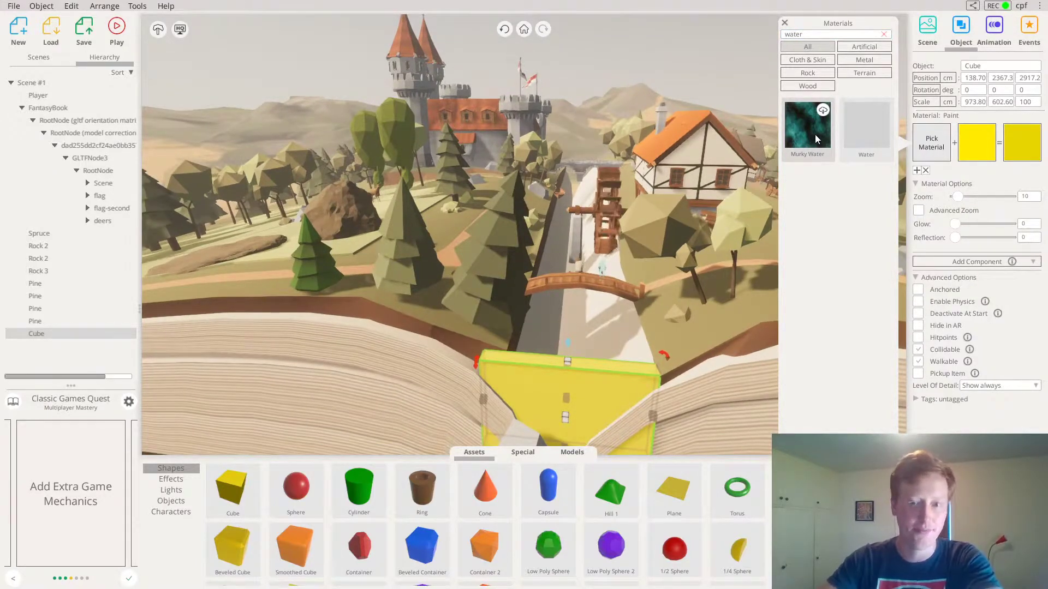
{"action": "left_click", "coordinate": [865, 135]}
Move the water cube into the gap between the riverbanks and extend it downward to a height of about 759 cm.
{"action": "left_click_drag", "start_coordinate": [254, 258], "coordinate": [514, 388]}
{"action": "left_click_drag", "start_coordinate": [492, 354], "coordinate": [480, 327]}
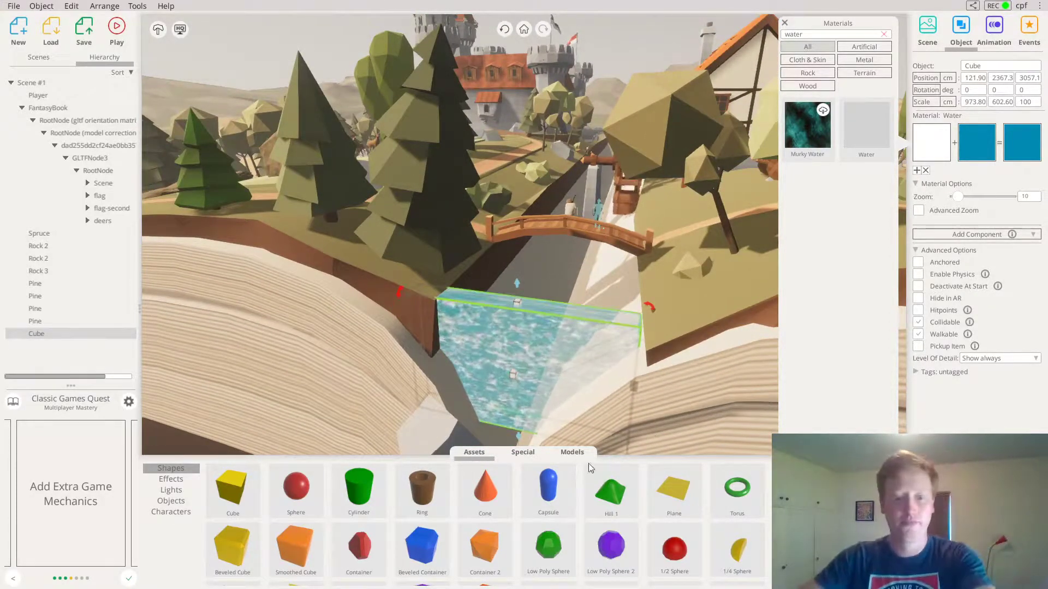
{"action": "left_click_drag", "start_coordinate": [518, 435], "coordinate": [519, 443]}
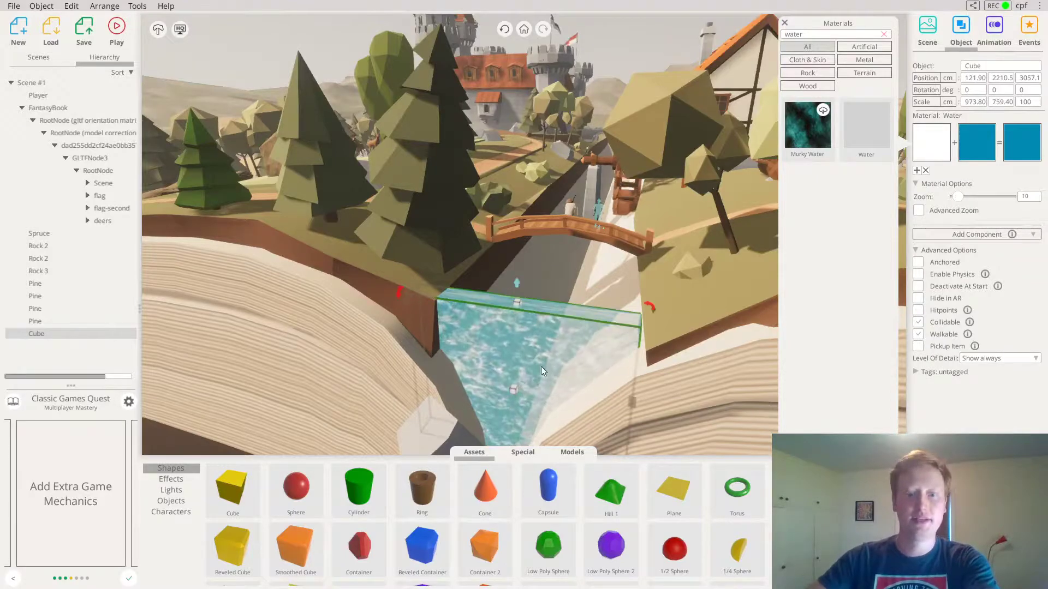
Stretch the water cube along the riverbed past the castle bridge to a length of about 9496 cm.
{"action": "left_click_drag", "start_coordinate": [522, 373], "coordinate": [621, 172]}
{"action": "right_click_drag", "start_coordinate": [538, 355], "coordinate": [374, 312]}
{"action": "left_click_drag", "start_coordinate": [407, 298], "coordinate": [558, 169]}
{"action": "right_click_drag", "start_coordinate": [557, 169], "coordinate": [1047, 180]}
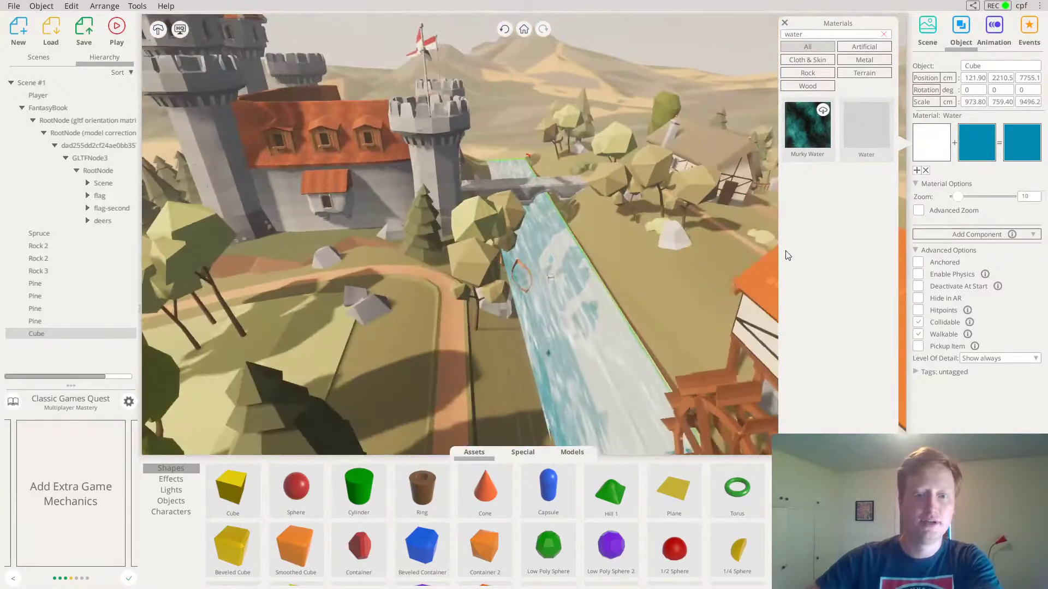
Shift the stretched water cube sideways toward the mill-side bank to close the gap there, at about X 175 cm.
{"action": "scroll", "coordinate": [582, 273], "scroll_direction": "up", "scroll_amount": 8}
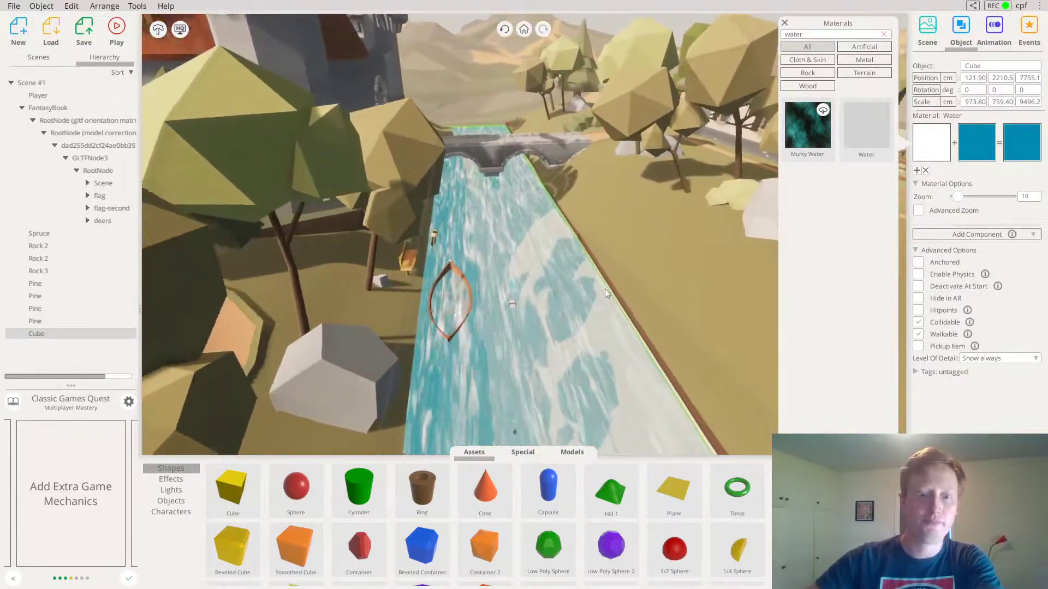
{"action": "right_click_drag", "start_coordinate": [604, 289], "coordinate": [529, 299]}
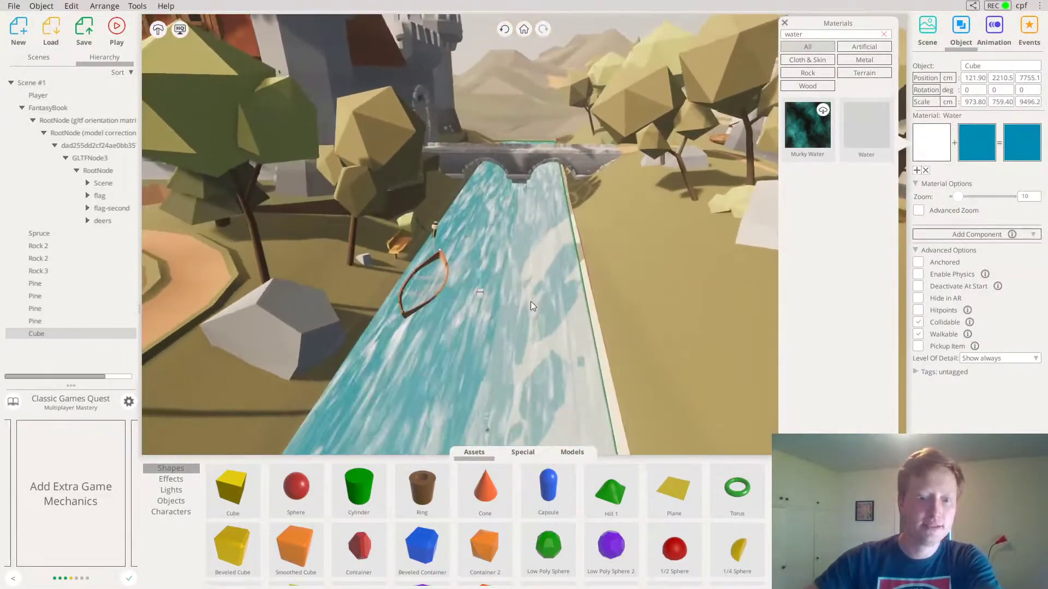
{"action": "left_click_drag", "start_coordinate": [502, 292], "coordinate": [549, 297]}
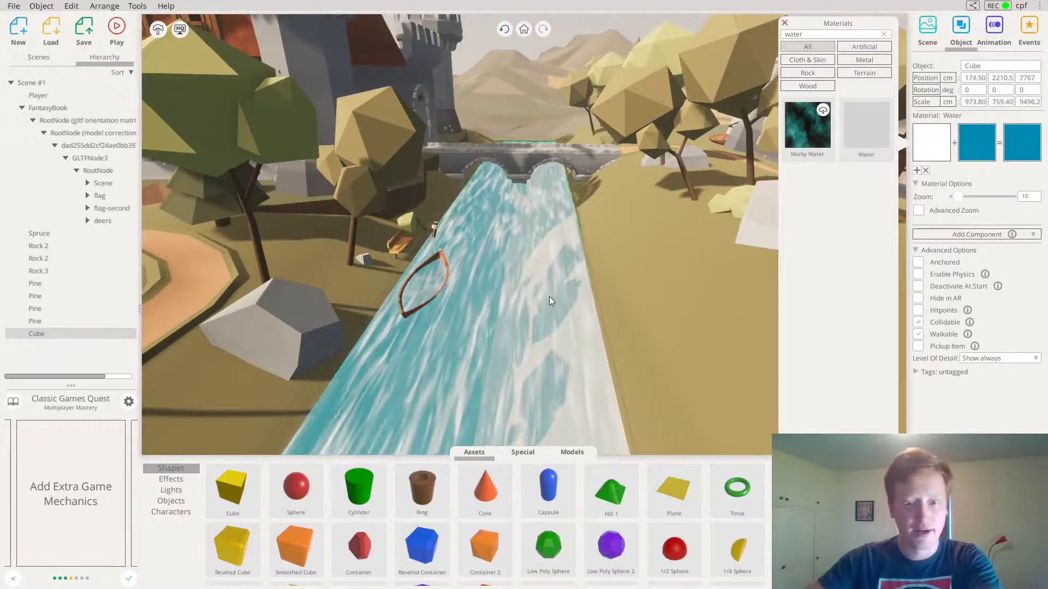
Lower the top of the water cube until the boat sits above the surface, for a height of about 695 cm.
{"action": "mouse_move", "coordinate": [548, 296]}
{"action": "right_mouse_down"}
{"action": "mouse_move", "coordinate": [245, 310]}
{"action": "mouse_move", "coordinate": [378, 287]}
{"action": "mouse_move", "coordinate": [559, 293]}
{"action": "right_mouse_up"}
{"action": "left_click_drag", "start_coordinate": [559, 292], "coordinate": [554, 337]}
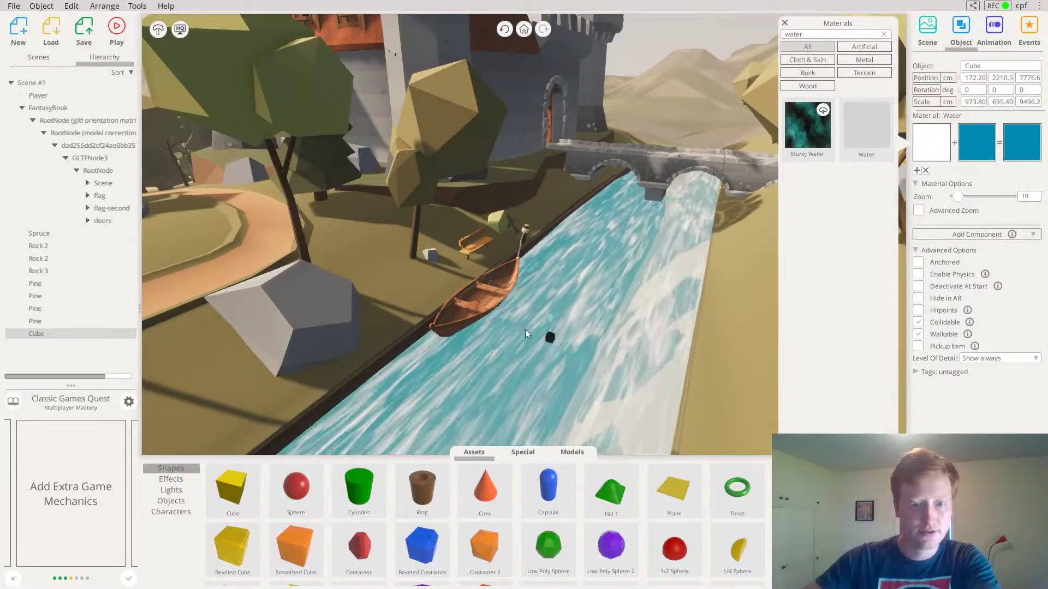
{"action": "scroll", "coordinate": [471, 317], "scroll_direction": "up", "scroll_amount": 5}
{"action": "right_click_drag", "start_coordinate": [467, 315], "coordinate": [638, 193]}
{"action": "scroll", "coordinate": [480, 307], "scroll_direction": "down", "scroll_amount": 5}
{"action": "right_click_drag", "start_coordinate": [489, 384], "coordinate": [595, 280]}
{"action": "left_click_drag", "start_coordinate": [577, 279], "coordinate": [574, 307]}
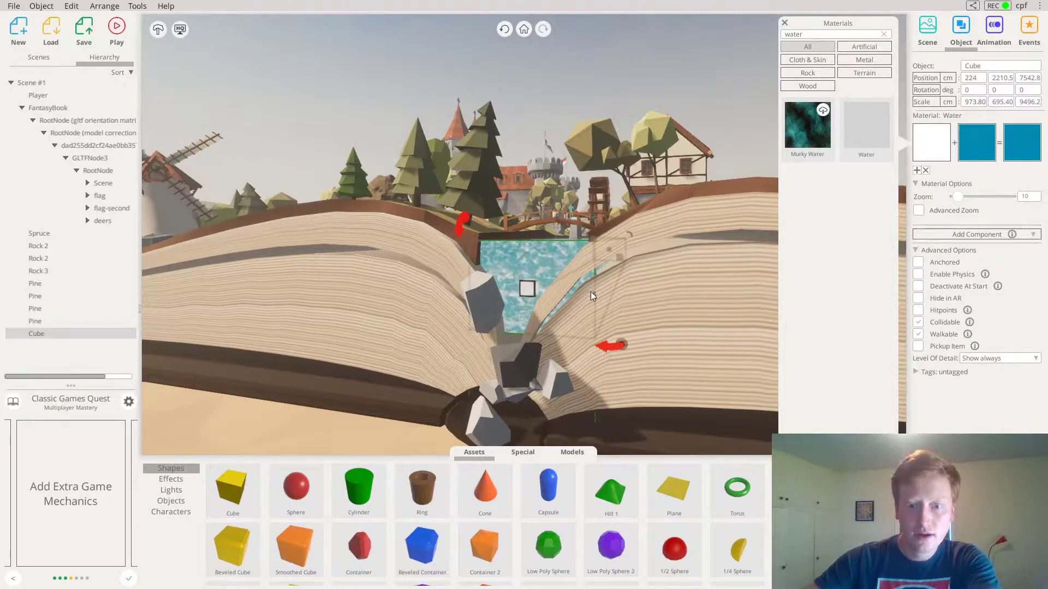
{"action": "right_click_drag", "start_coordinate": [590, 279], "coordinate": [829, 253]}
{"action": "key", "text": "ctrl+z"}
Extend the water cube's bottom down between the book pages to a height of about 1088 cm.
{"action": "left_click_drag", "start_coordinate": [594, 276], "coordinate": [598, 297]}
{"action": "mouse_move", "coordinate": [597, 296]}
{"action": "right_mouse_down"}
{"action": "mouse_move", "coordinate": [557, 312]}
{"action": "mouse_move", "coordinate": [611, 303]}
{"action": "right_mouse_up"}
{"action": "left_click", "coordinate": [595, 78]}
{"action": "left_click", "coordinate": [559, 332]}
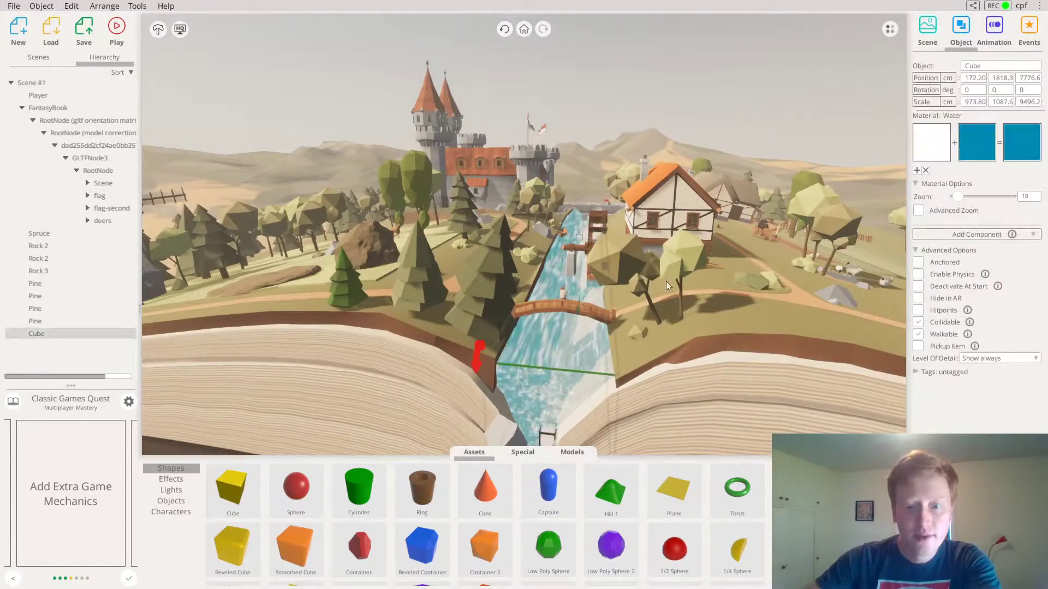
Set the water material's zoom to 35 and lengthen the cube slightly at the waterfall end, to about 9504 cm.
{"action": "scroll", "coordinate": [617, 281], "scroll_direction": "up", "scroll_amount": 5}
{"action": "scroll", "coordinate": [608, 283], "scroll_direction": "down", "scroll_amount": 2}
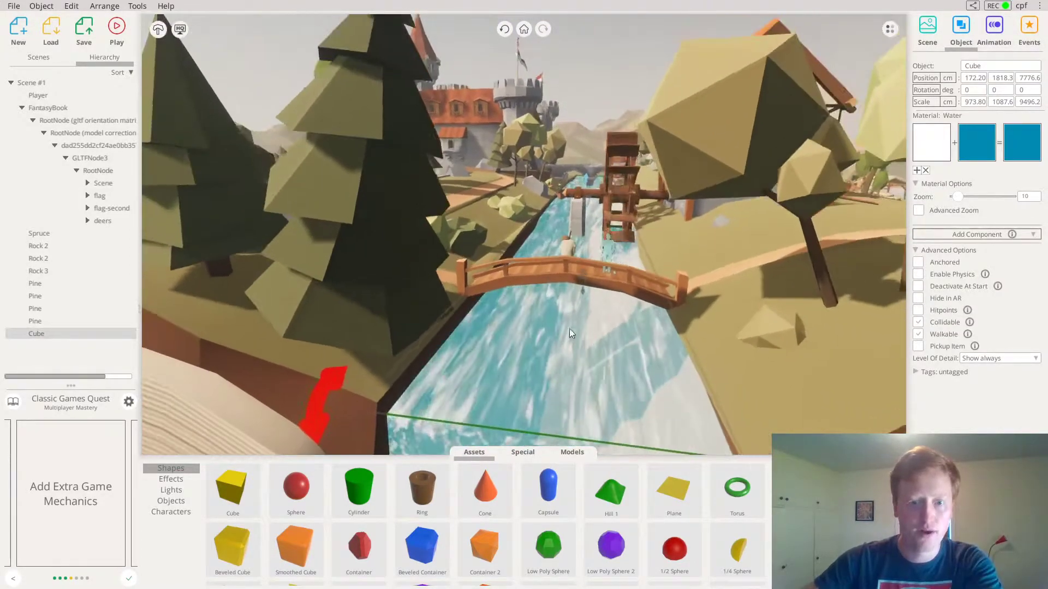
{"action": "scroll", "coordinate": [584, 312], "scroll_direction": "down", "scroll_amount": 2}
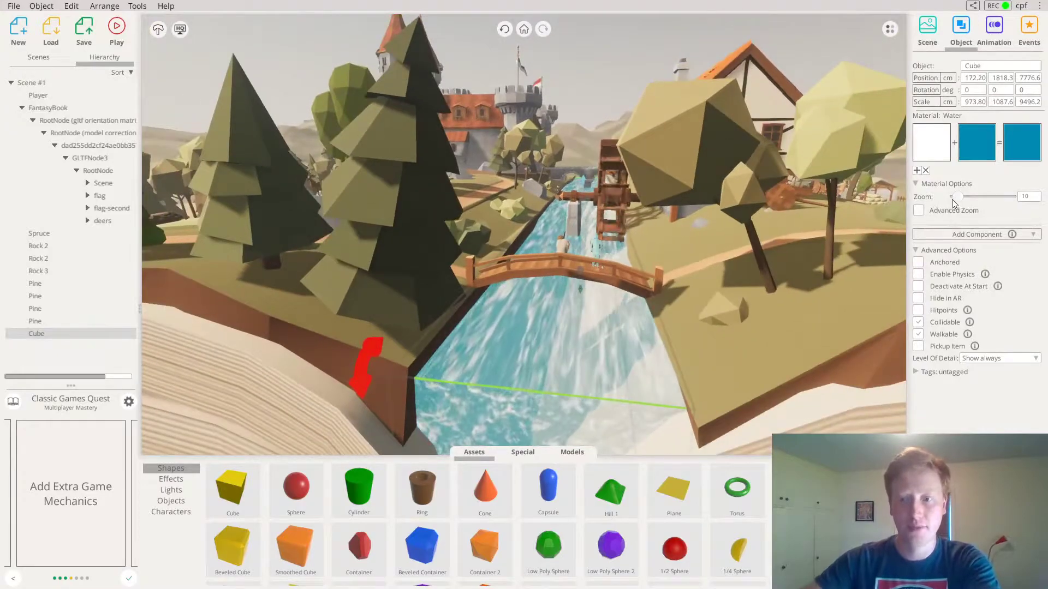
{"action": "left_click_drag", "start_coordinate": [959, 198], "coordinate": [964, 200]}
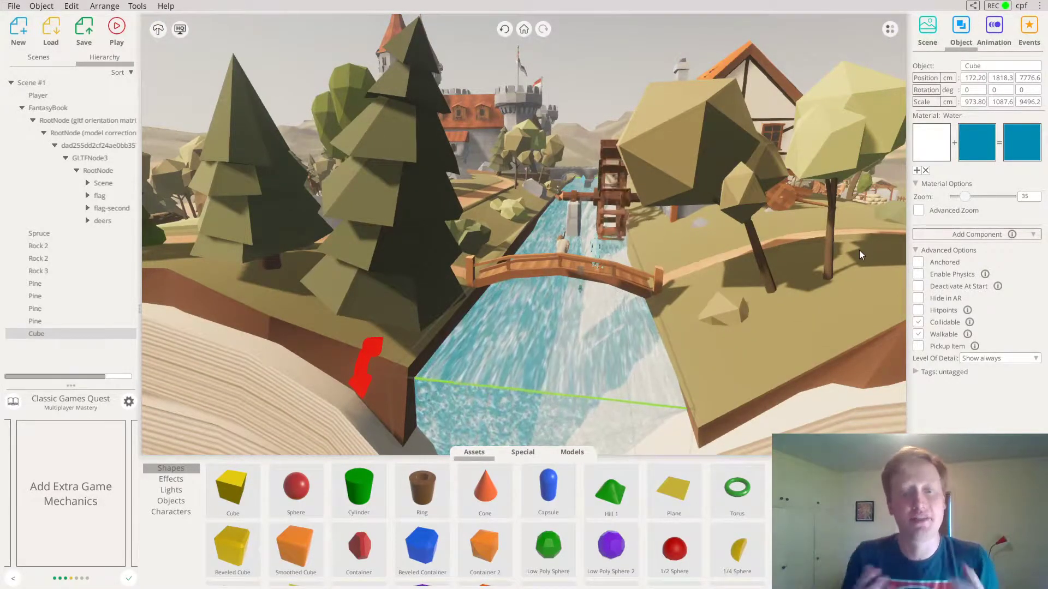
{"action": "scroll", "coordinate": [759, 211], "scroll_direction": "down", "scroll_amount": 4}
{"action": "left_click_drag", "start_coordinate": [426, 441], "coordinate": [525, 385]}
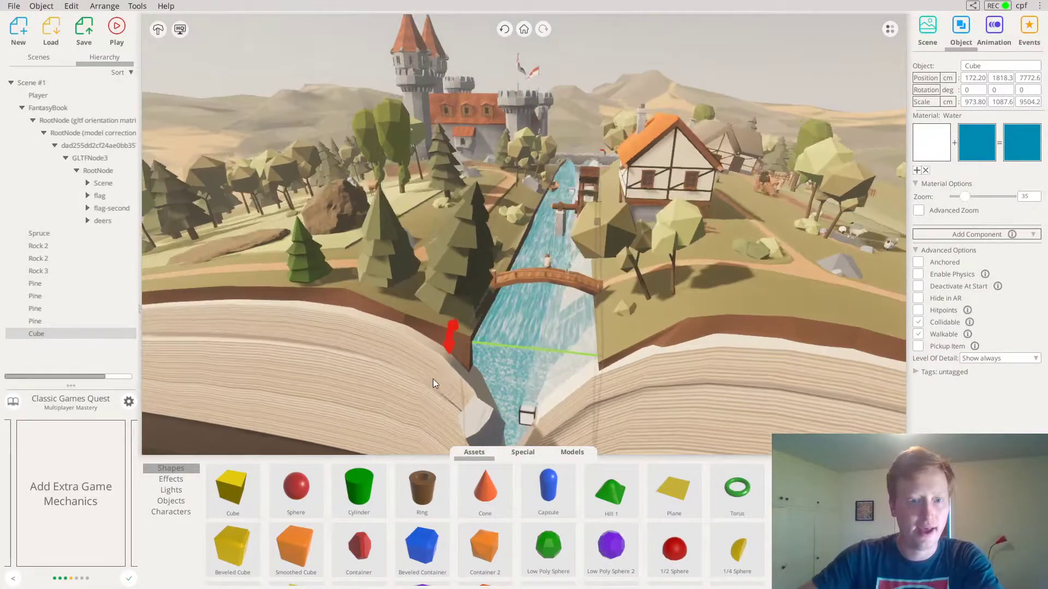
Duplicate the brown rock near the forest and colour the copy neutral grey, RGB 185, 185, 185.
{"action": "left_click", "coordinate": [321, 210]}
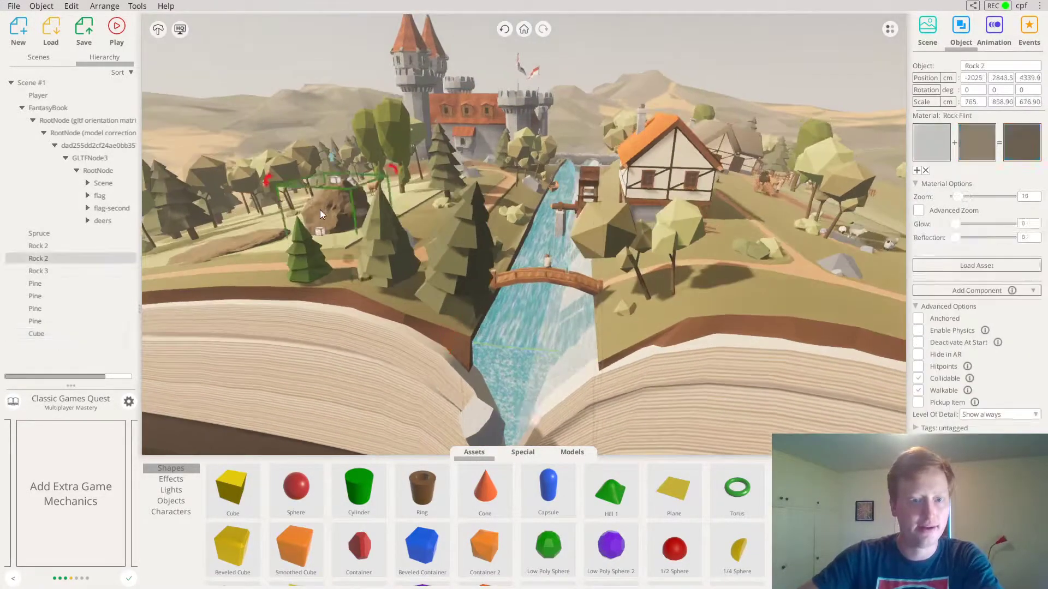
{"action": "key", "text": "ctrl+c"}
{"action": "key", "text": "ctrl+v"}
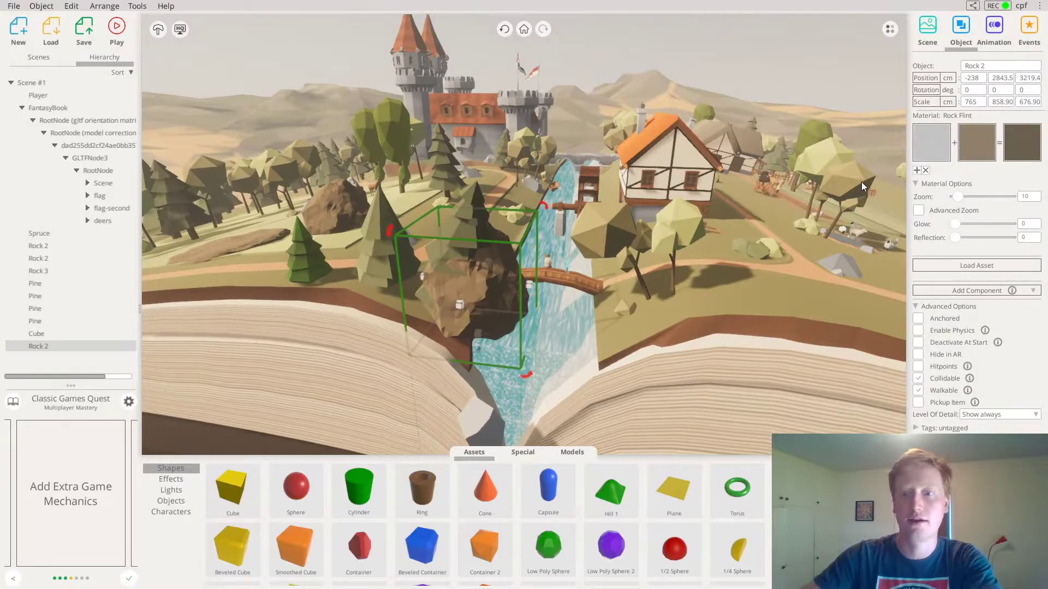
{"action": "left_click", "coordinate": [974, 141]}
{"action": "left_click", "coordinate": [922, 219]}
Shrink the grey rock to about 346 × 389 × 306 cm and set it at the waterfall's edge on the forest-side bank.
{"action": "left_click_drag", "start_coordinate": [492, 309], "coordinate": [542, 322]}
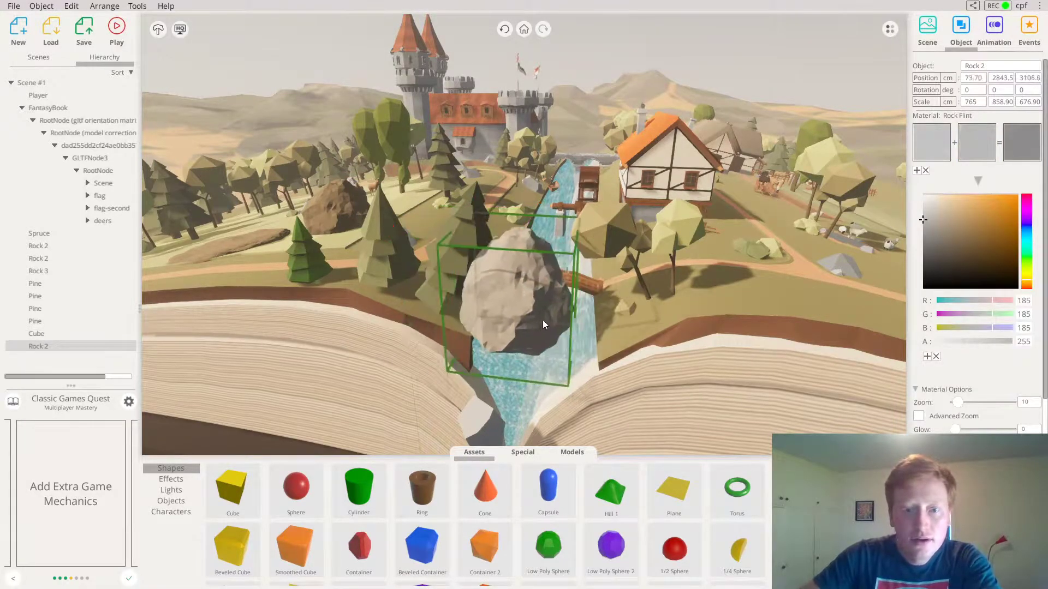
{"action": "left_click_drag", "start_coordinate": [516, 231], "coordinate": [509, 363]}
{"action": "key", "text": "f"}
{"action": "left_click_drag", "start_coordinate": [534, 264], "coordinate": [517, 281]}
{"action": "left_click_drag", "start_coordinate": [504, 137], "coordinate": [509, 119]}
Duplicate the grey rock onto the mill-side bank and colour the copy pale grey, RGB 236, 236, 236.
{"action": "left_click_drag", "start_coordinate": [561, 188], "coordinate": [705, 297], "text": "alt"}
{"action": "scroll", "coordinate": [704, 245], "scroll_direction": "down", "scroll_amount": 3}
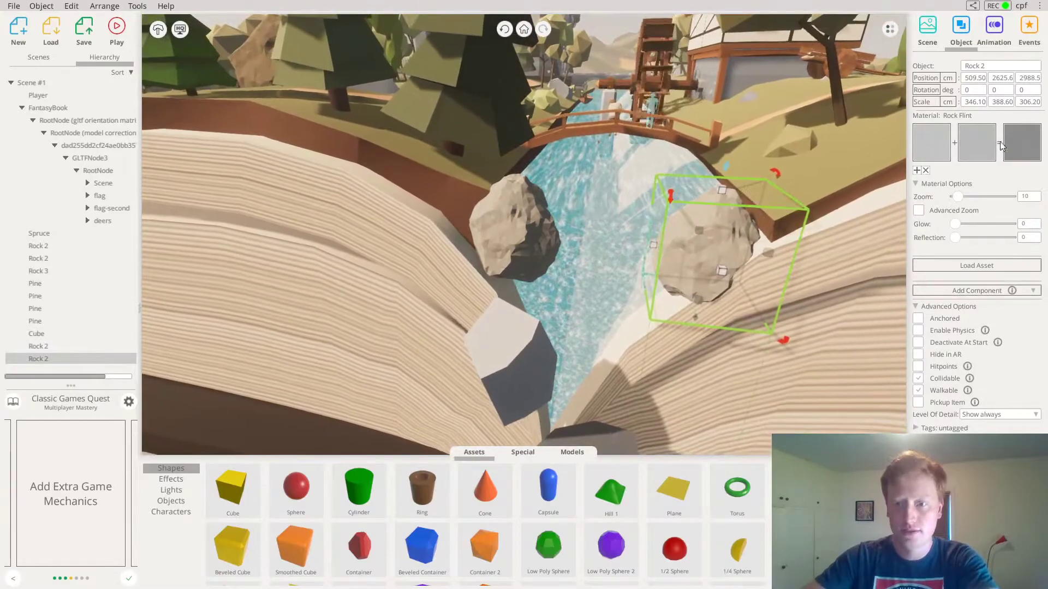
{"action": "left_click", "coordinate": [976, 142]}
{"action": "left_click", "coordinate": [926, 202]}
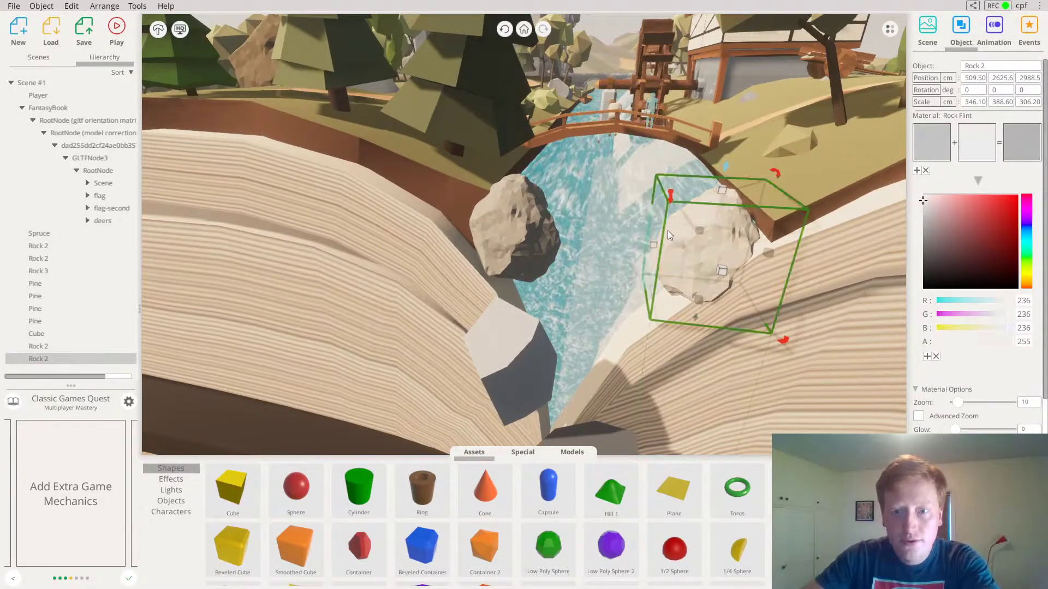
Rotate the pale rock to 310°, 180°, 180° and widen it to about 527 cm.
{"action": "right_click_drag", "start_coordinate": [667, 230], "coordinate": [661, 218]}
{"action": "left_click_drag", "start_coordinate": [666, 192], "coordinate": [667, 307]}
{"action": "left_click_drag", "start_coordinate": [650, 241], "coordinate": [617, 234]}
{"action": "right_click_drag", "start_coordinate": [618, 234], "coordinate": [785, 218]}
Place a copy of the pale rock nearer mid-river, coloured RGB 173, 173, 173 and narrowed to about 383 cm.
{"action": "left_click_drag", "start_coordinate": [679, 243], "coordinate": [633, 234]}
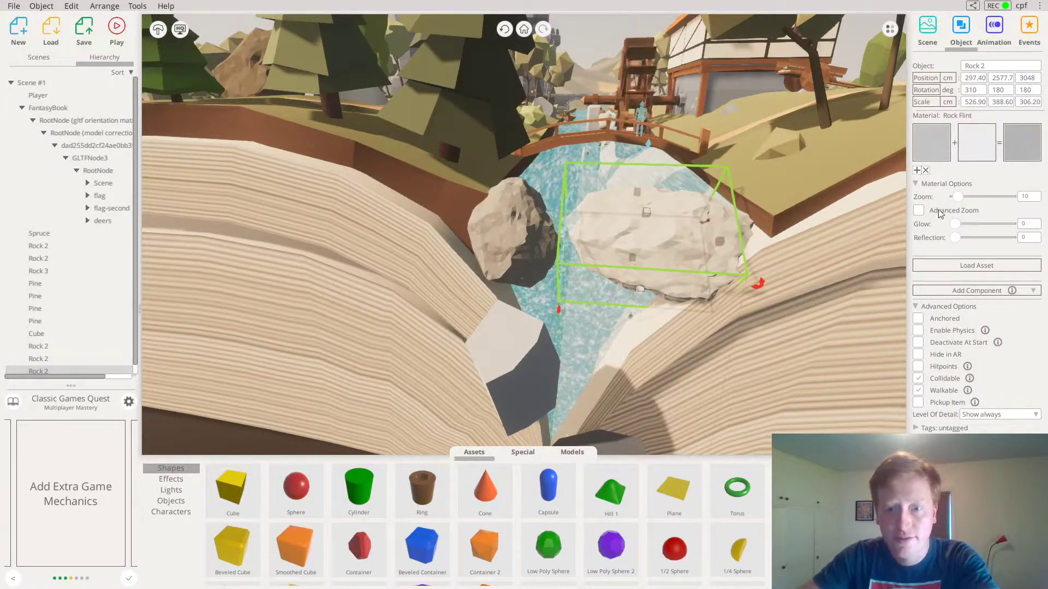
{"action": "left_click", "coordinate": [968, 150]}
{"action": "left_click_drag", "start_coordinate": [932, 228], "coordinate": [911, 223]}
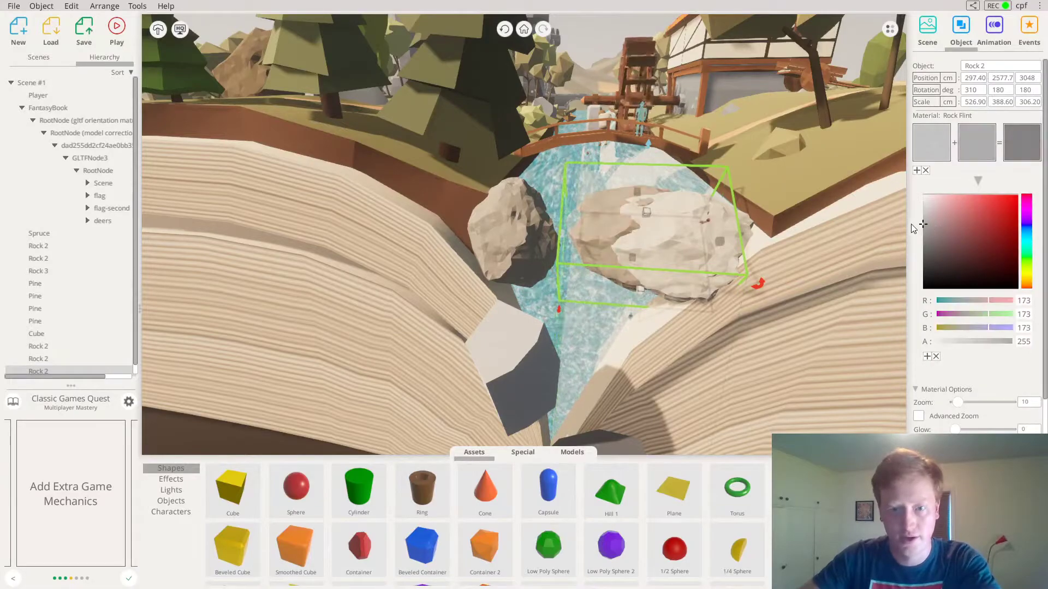
{"action": "left_click_drag", "start_coordinate": [727, 236], "coordinate": [672, 247]}
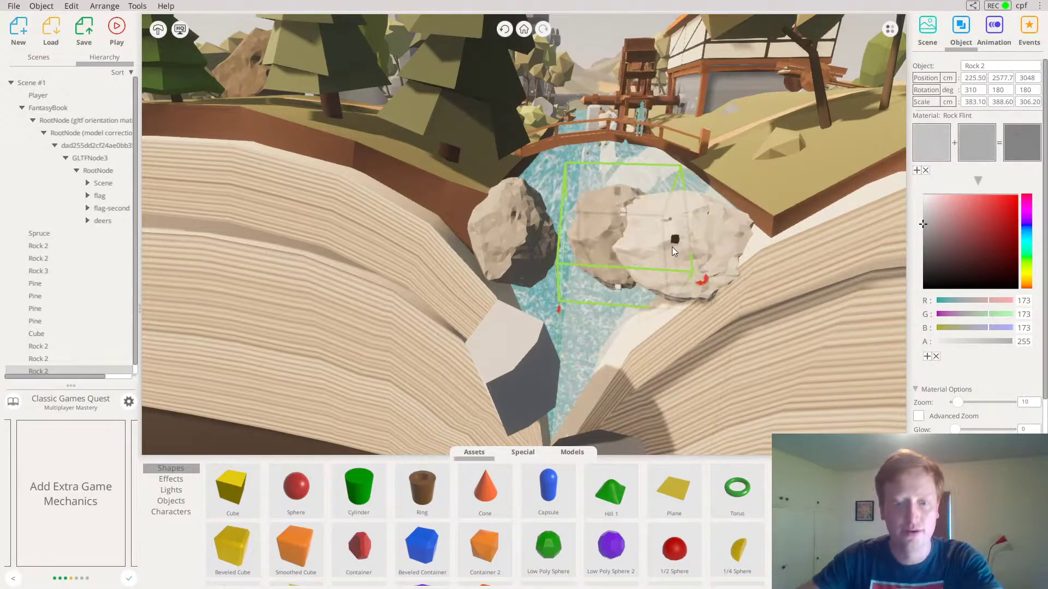
Add two copies of the narrow grey rock at the mill-side bank and beside the forest-side rock, colouring the latter RGB 216, 209, 209.
{"action": "right_click_drag", "start_coordinate": [672, 246], "coordinate": [667, 255]}
{"action": "key", "text": "ctrl+d"}
{"action": "left_click_drag", "start_coordinate": [726, 314], "coordinate": [555, 290]}
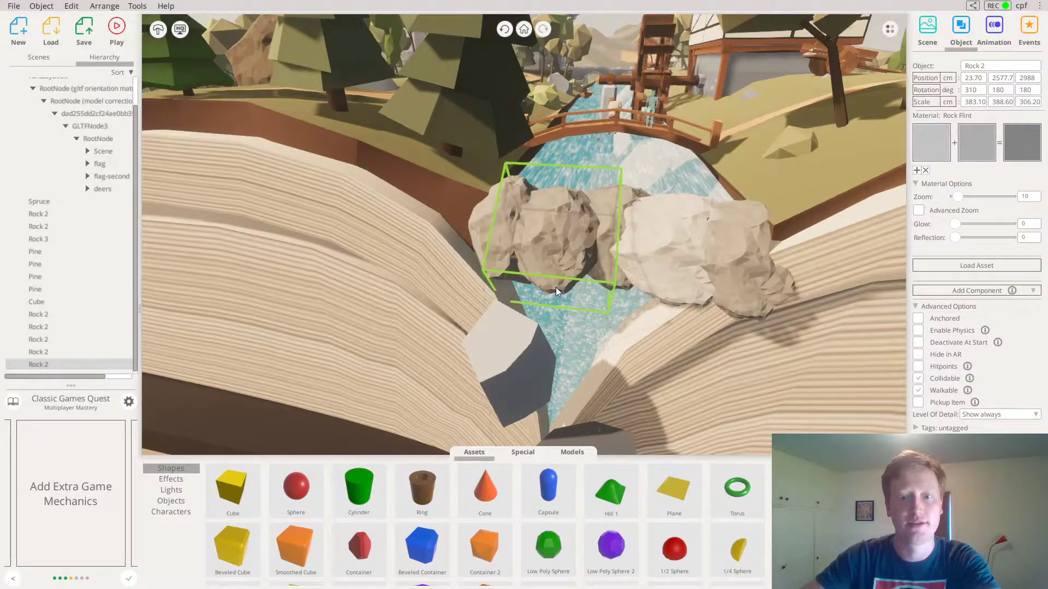
{"action": "left_click", "coordinate": [984, 136]}
{"action": "left_click", "coordinate": [926, 208]}
Adjust the tilt of the wide pale rock and inspect the row of rocks across the waterfall's edge.
{"action": "left_click_drag", "start_coordinate": [627, 290], "coordinate": [718, 227]}
{"action": "left_click", "coordinate": [719, 227]}
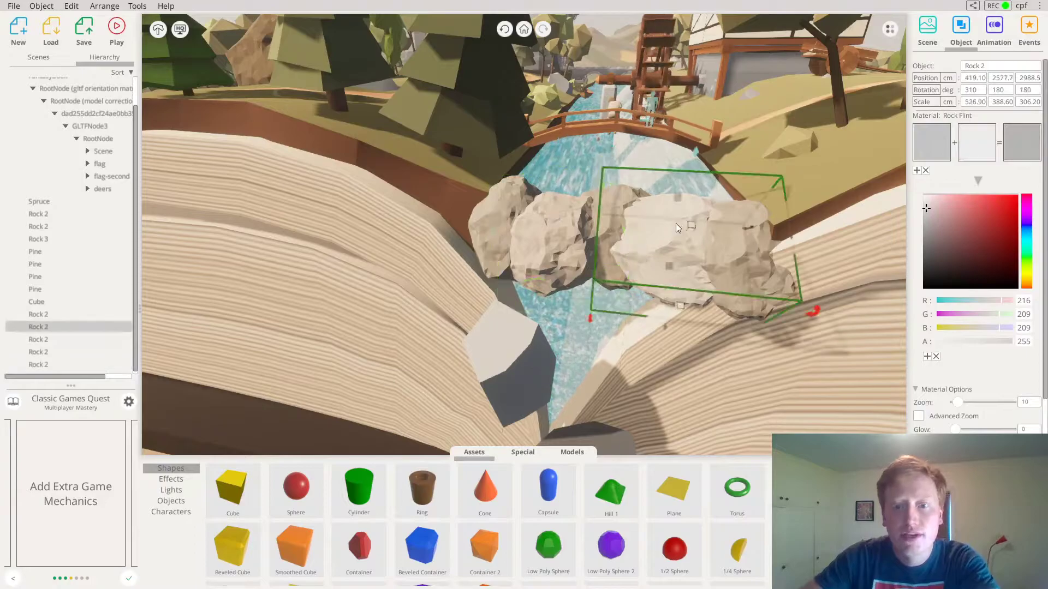
{"action": "left_click_drag", "start_coordinate": [589, 319], "coordinate": [611, 241]}
{"action": "right_click_drag", "start_coordinate": [611, 241], "coordinate": [607, 284]}
{"action": "left_click", "coordinate": [613, 356]}
{"action": "left_click", "coordinate": [613, 356]}
{"action": "right_click_drag", "start_coordinate": [617, 329], "coordinate": [335, 212]}
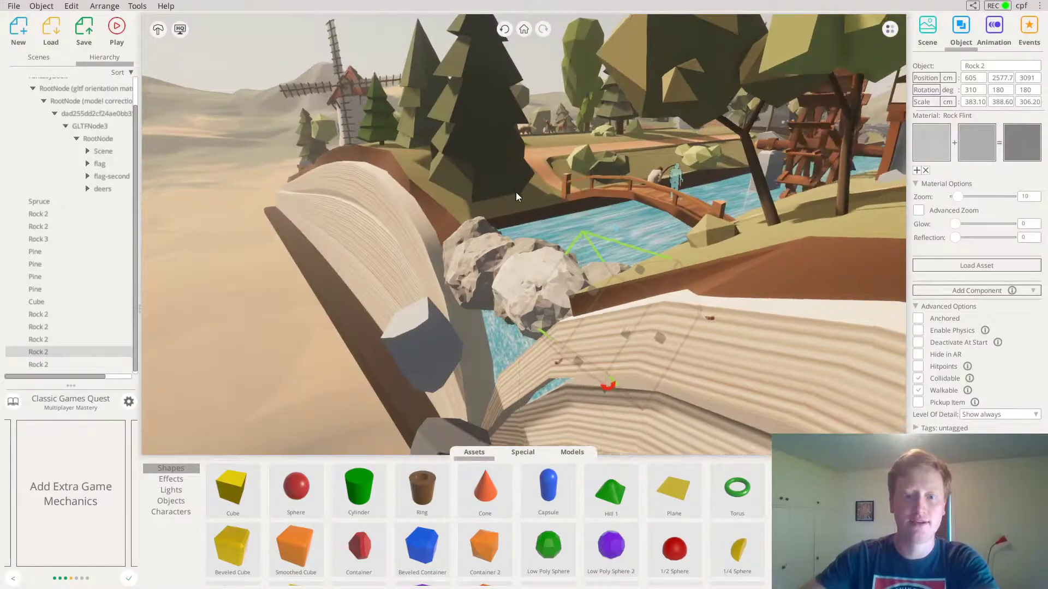
{"action": "right_click_drag", "start_coordinate": [516, 189], "coordinate": [459, 145]}
{"action": "left_click", "coordinate": [259, 100]}
{"action": "right_click_drag", "start_coordinate": [318, 127], "coordinate": [509, 277]}
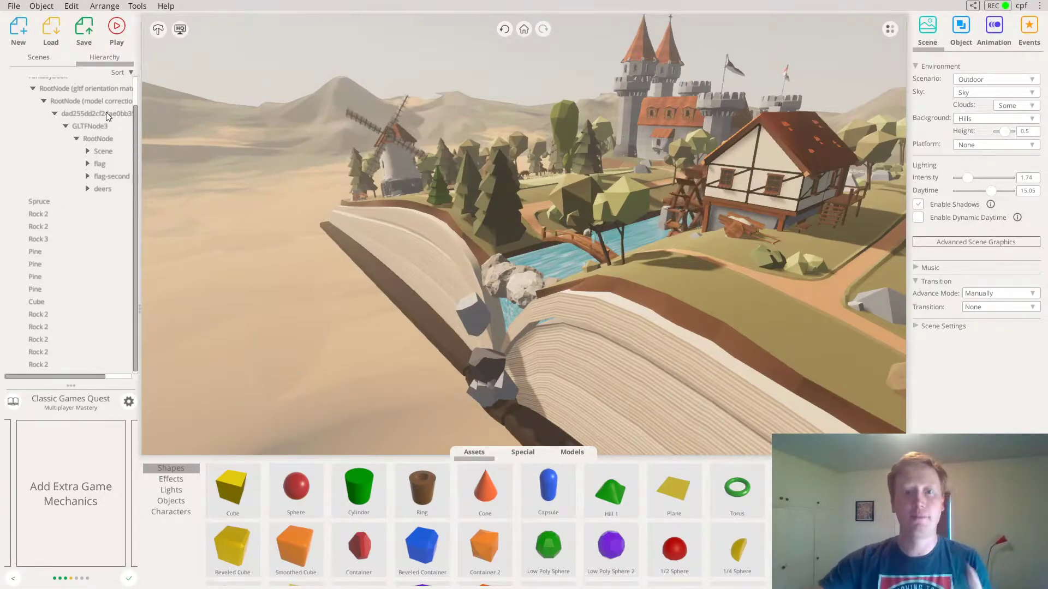
Play the scene and walk around the bridge, rocks and water wheel to check the flowing river, ending the preview.
{"action": "left_click", "coordinate": [117, 26]}
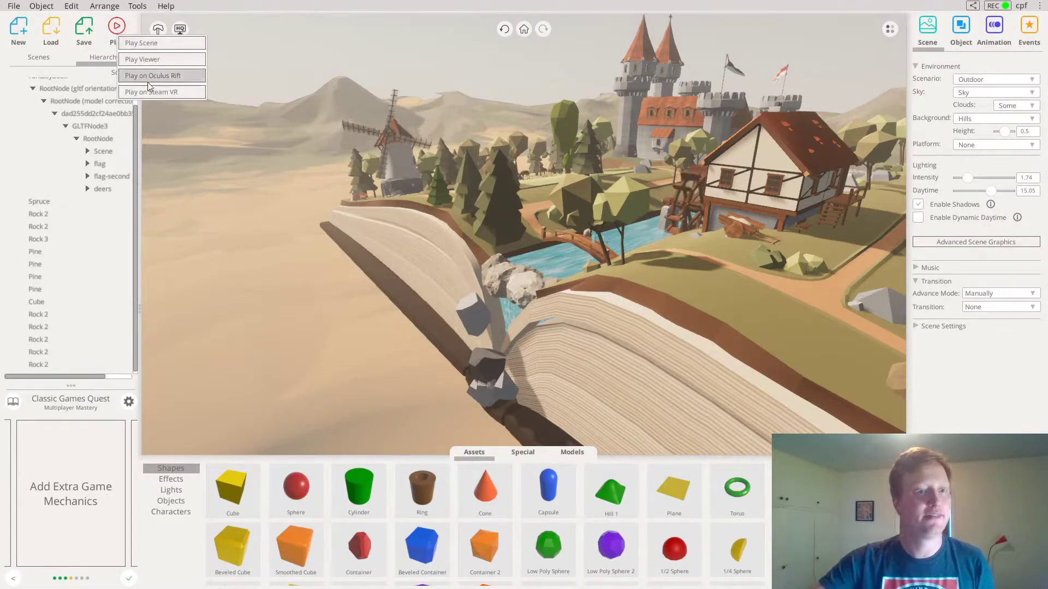
{"action": "left_click", "coordinate": [144, 54]}
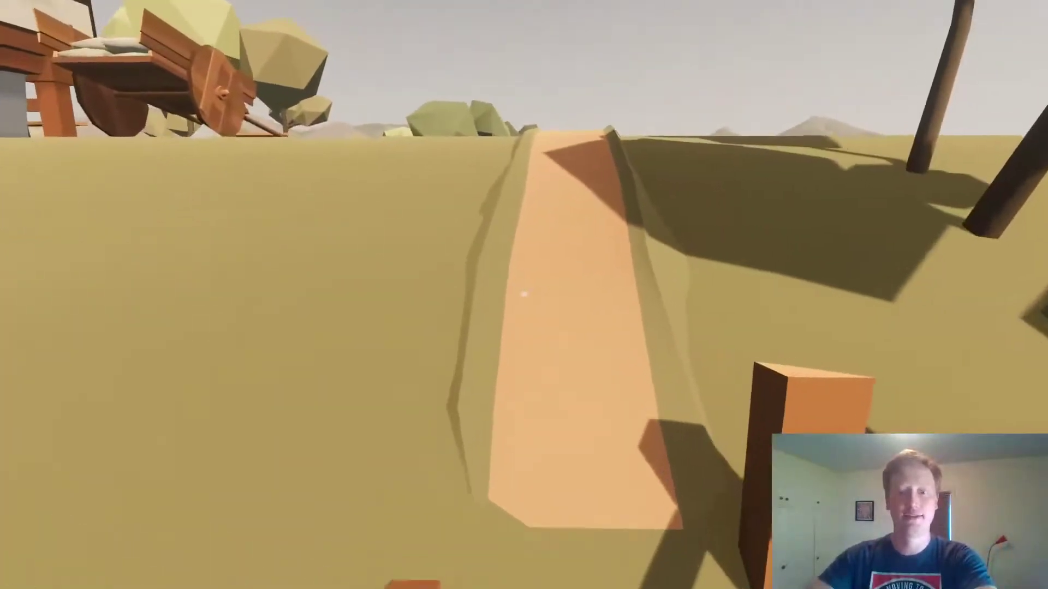
{"action": "key", "text": "w"}
{"action": "key", "text": "d"}
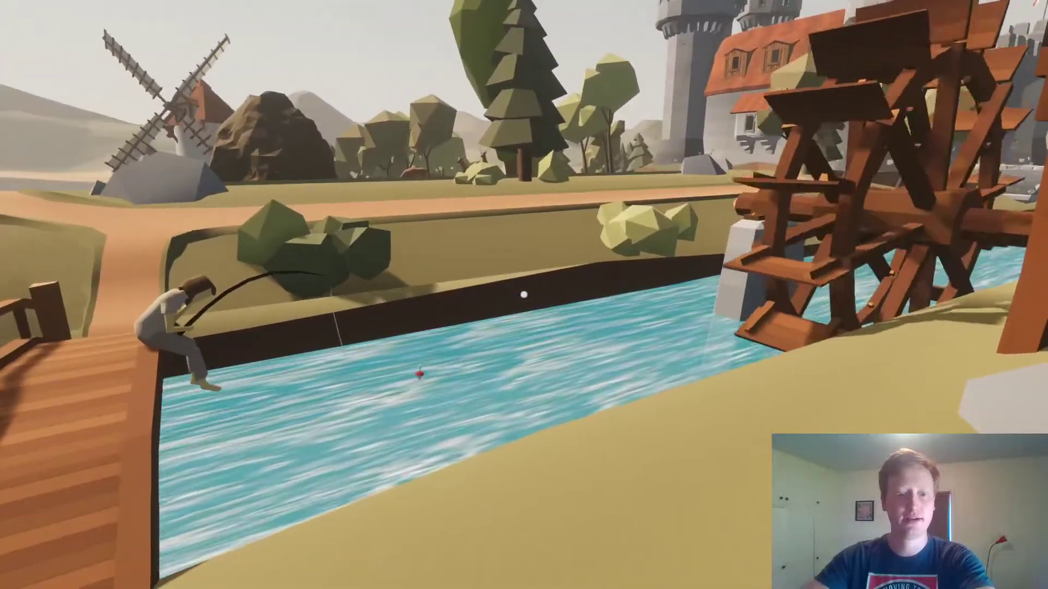
{"action": "key", "text": "d"}
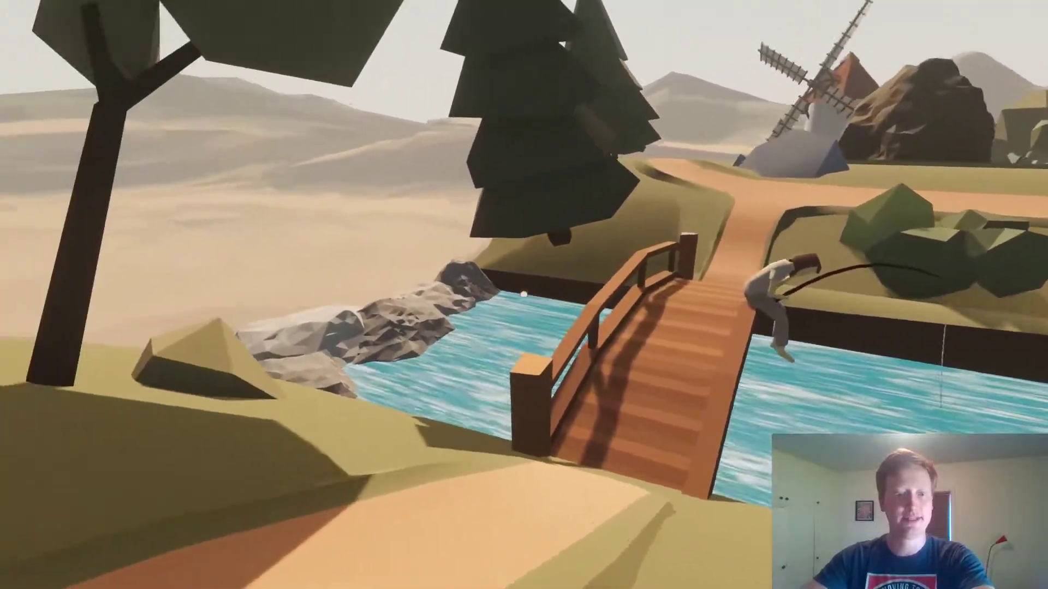
{"action": "key", "text": "w"}
{"action": "key", "text": "a"}
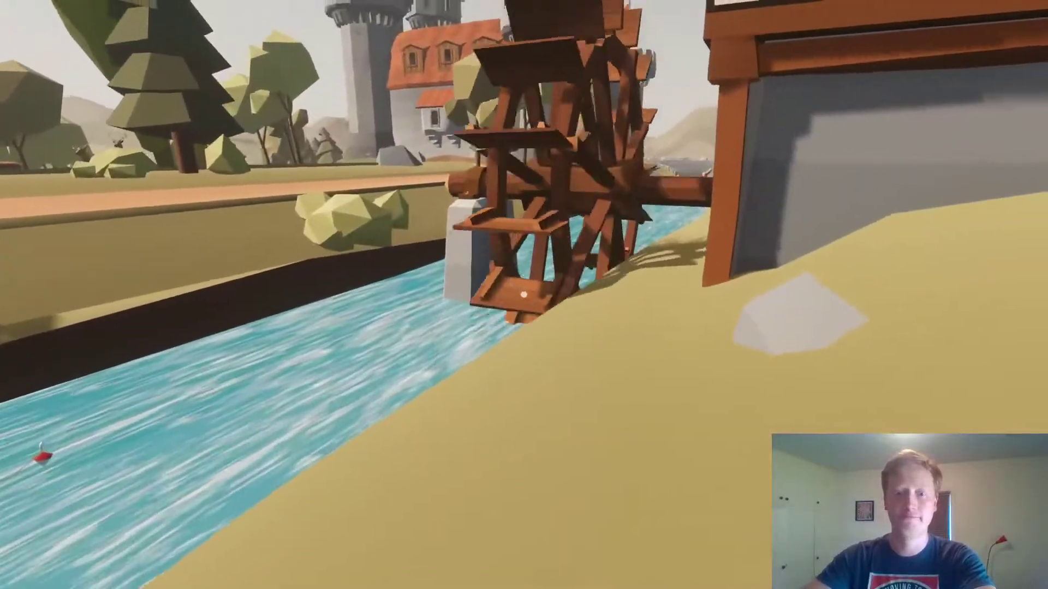
{"action": "key", "text": "w"}
{"action": "key", "text": "a"}
{"action": "key", "text": "a"}
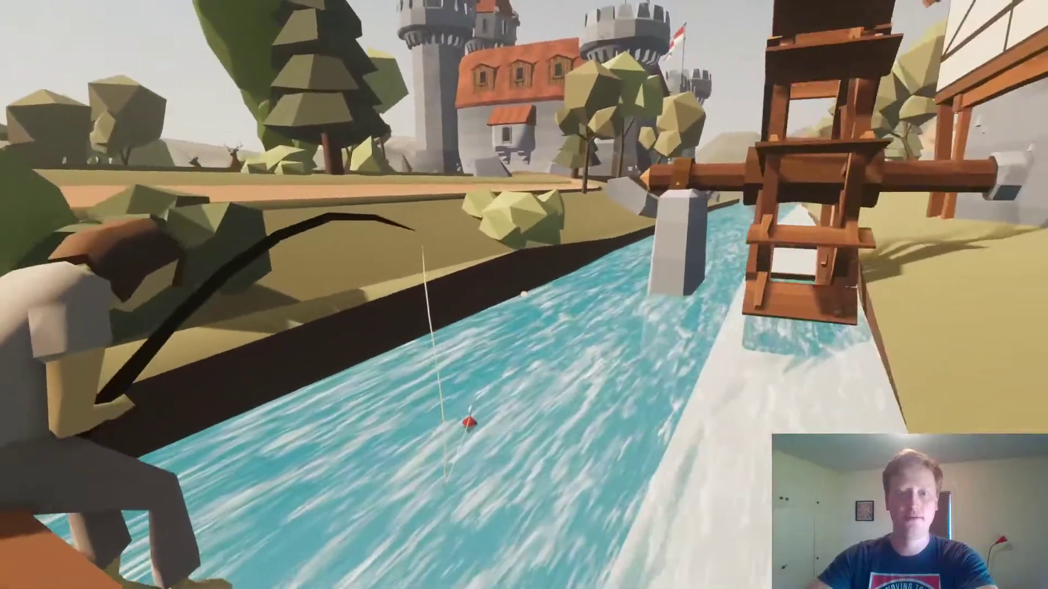
{"action": "key", "text": "Escape"}
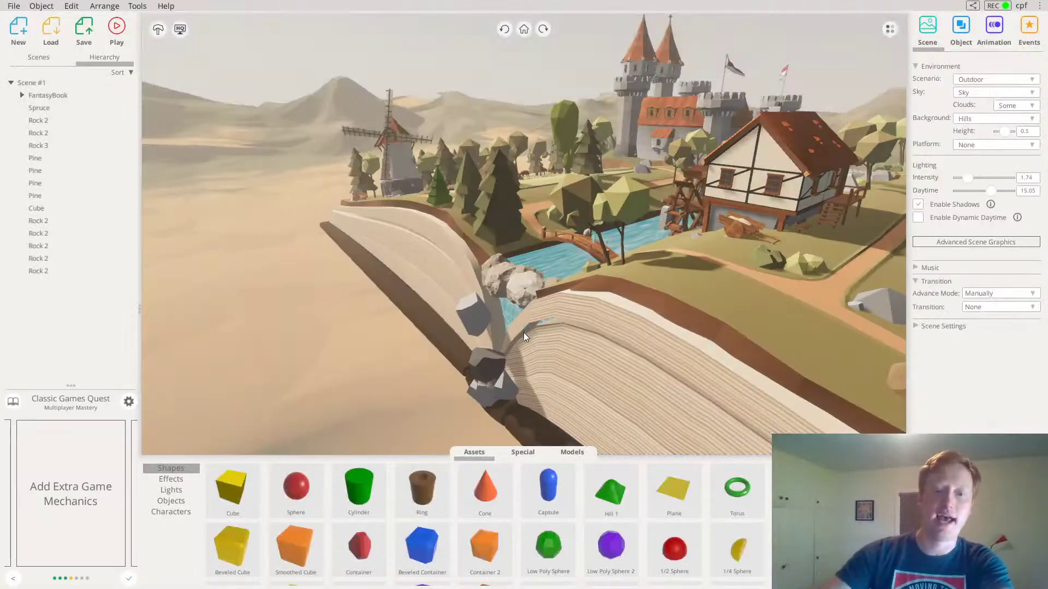
Search the model library for fish, checking both the blocksmithxr collection and My Models.
{"action": "scroll", "coordinate": [581, 275], "scroll_direction": "up", "scroll_amount": 6}
{"action": "left_click_drag", "start_coordinate": [569, 252], "coordinate": [28, 351]}
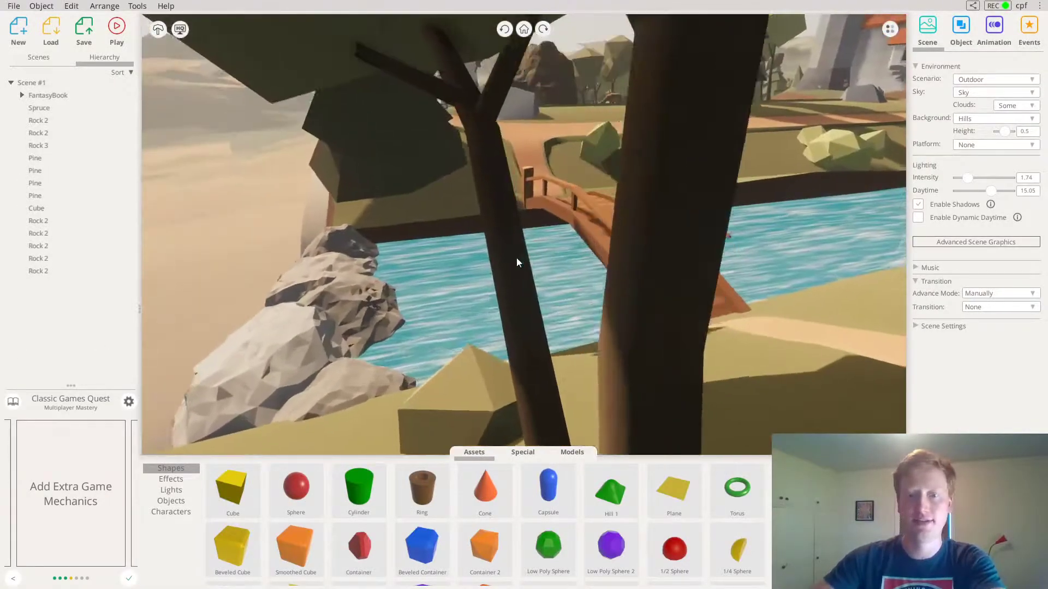
{"action": "scroll", "coordinate": [521, 257], "scroll_direction": "up", "scroll_amount": 5}
{"action": "left_click_drag", "start_coordinate": [545, 257], "coordinate": [426, 183]}
{"action": "left_click", "coordinate": [578, 456]}
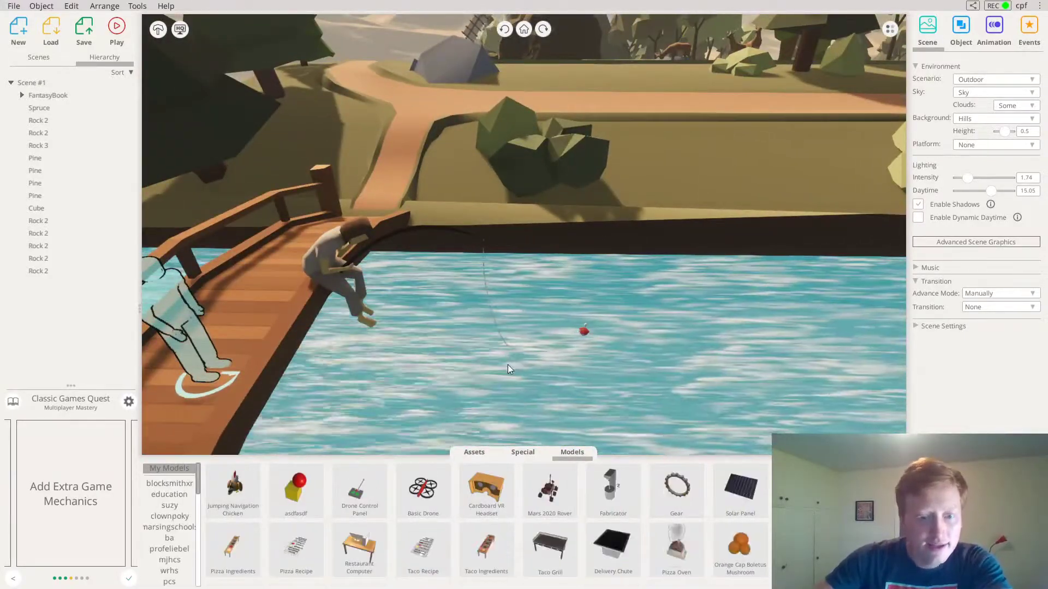
{"action": "scroll", "coordinate": [507, 364], "scroll_direction": "down", "scroll_amount": 2}
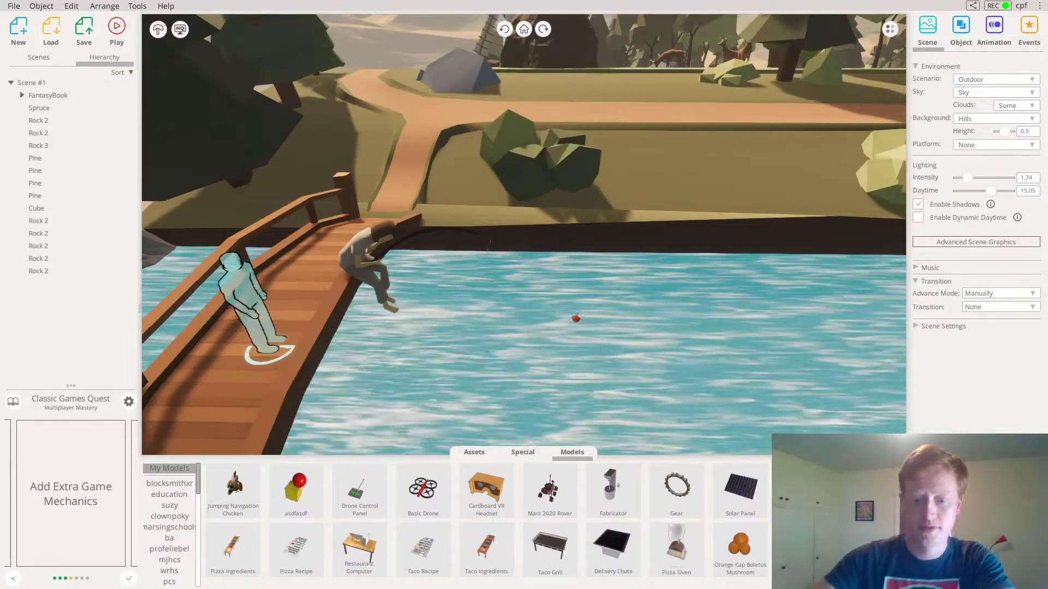
{"action": "scroll", "coordinate": [574, 327], "scroll_direction": "down", "scroll_amount": 2}
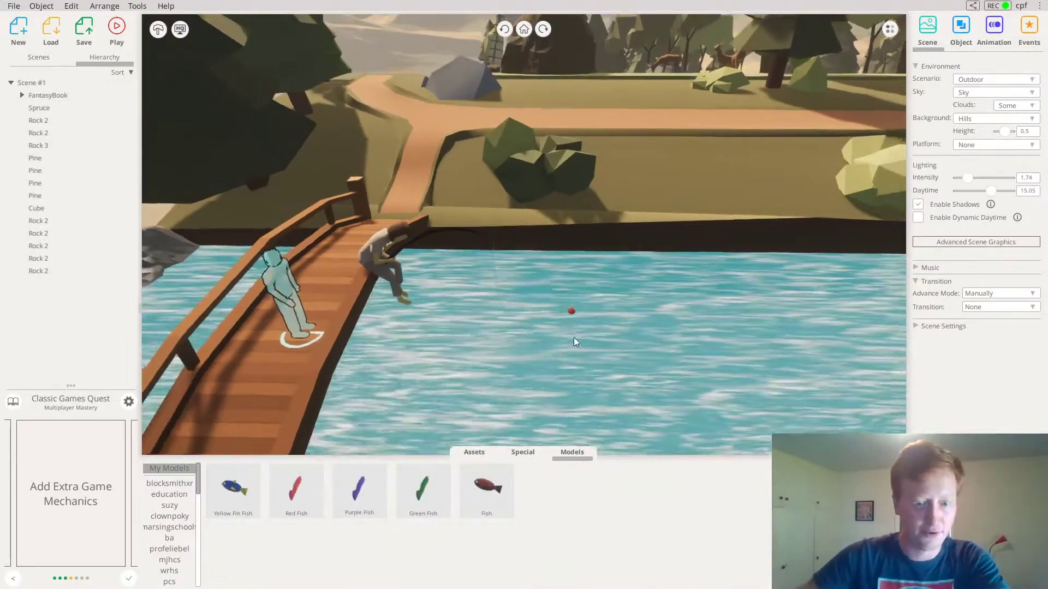
{"action": "left_click", "coordinate": [170, 485]}
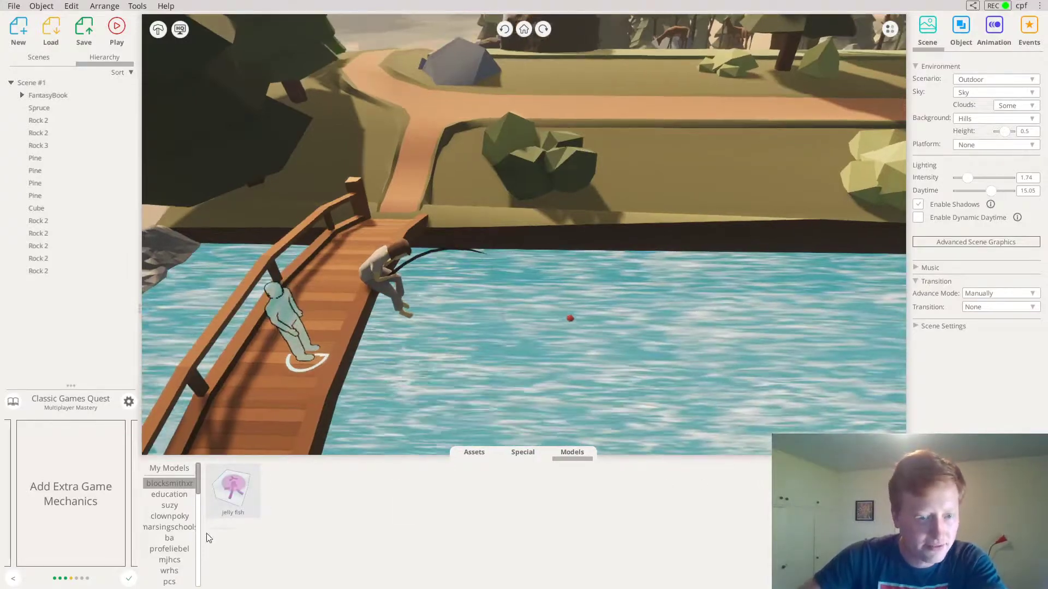
{"action": "left_click", "coordinate": [163, 470]}
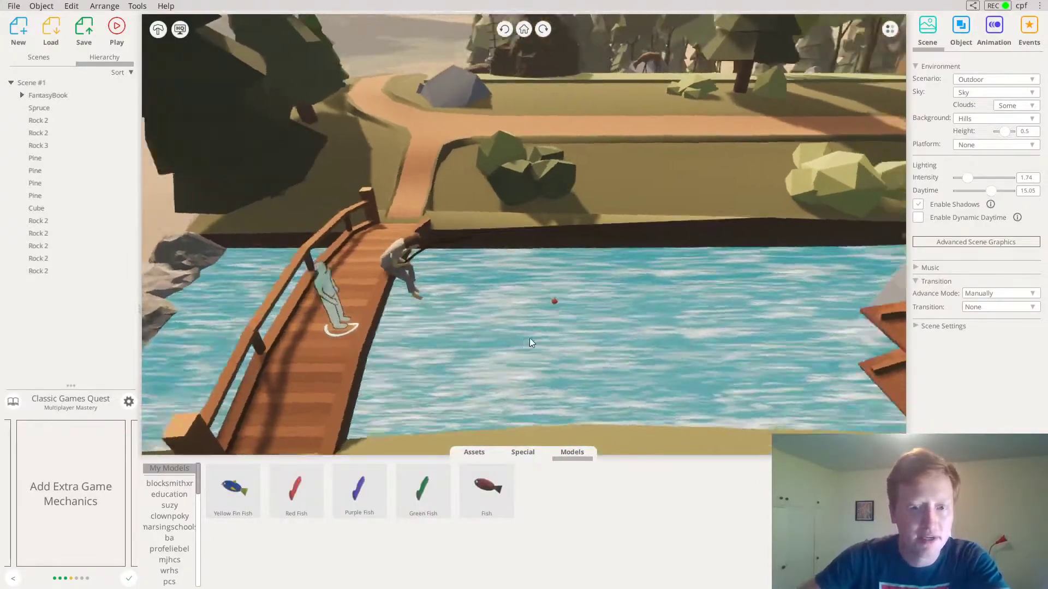
Place the Red Fish model above the river beside the fisherman on the bridge and focus on it.
{"action": "left_click_drag", "start_coordinate": [530, 339], "coordinate": [559, 308]}
{"action": "left_click_drag", "start_coordinate": [302, 513], "coordinate": [575, 399]}
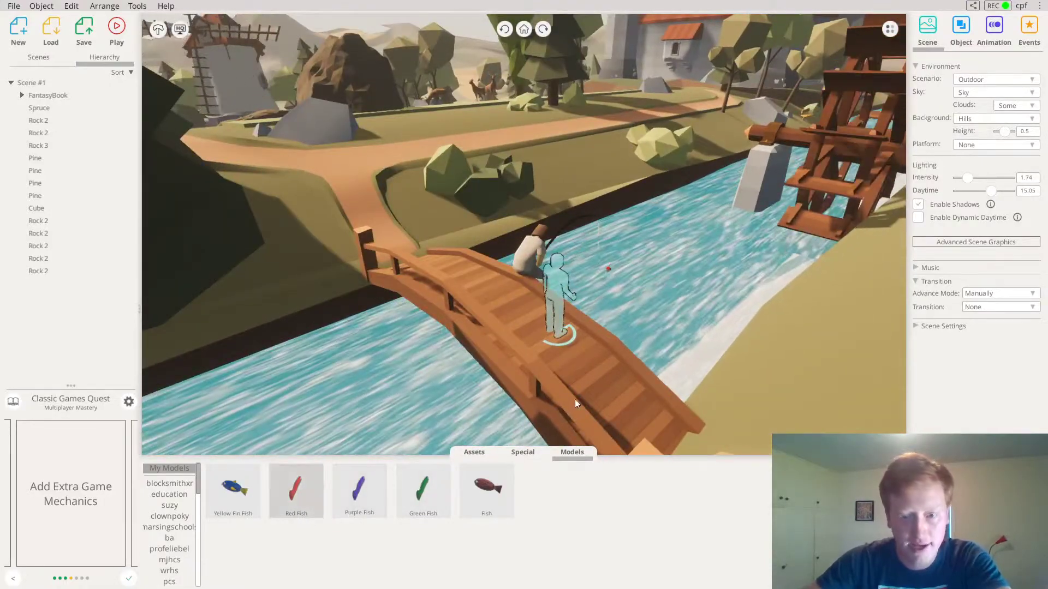
{"action": "left_click_drag", "start_coordinate": [624, 357], "coordinate": [670, 286]}
{"action": "left_click_drag", "start_coordinate": [736, 336], "coordinate": [415, 248]}
{"action": "key", "text": "f"}
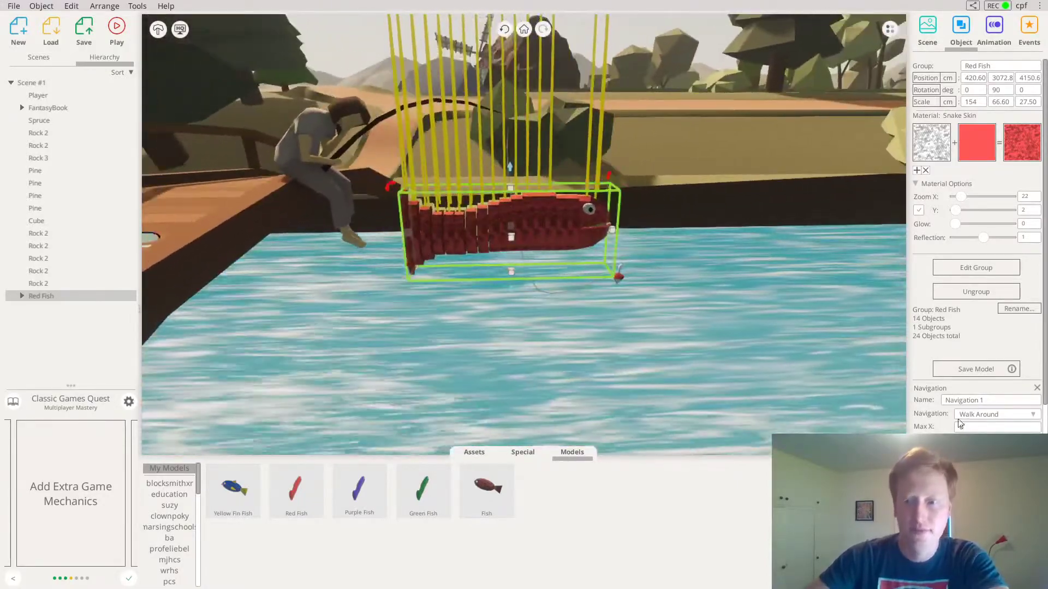
Remove the red fish's Navigation component and reposition the fish above the water by the fishing line.
{"action": "left_click", "coordinate": [1037, 388]}
{"action": "left_click_drag", "start_coordinate": [671, 306], "coordinate": [596, 283]}
{"action": "left_click_drag", "start_coordinate": [580, 245], "coordinate": [581, 198]}
{"action": "left_click", "coordinate": [537, 147]}
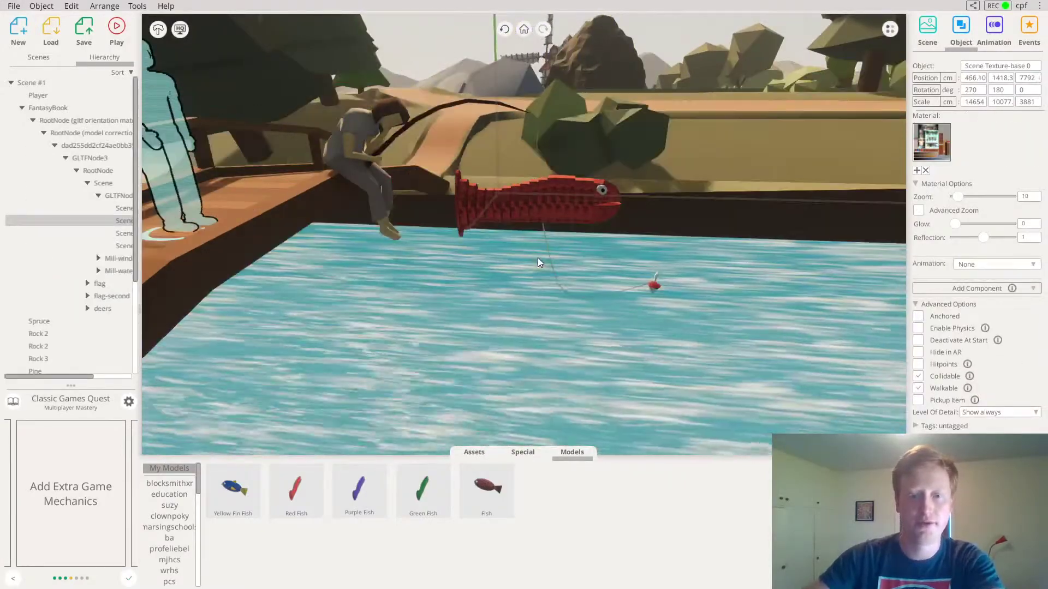
Lower the red fish to the river surface in front of the fishing line.
{"action": "left_click_drag", "start_coordinate": [538, 258], "coordinate": [564, 242]}
{"action": "left_click", "coordinate": [560, 249]}
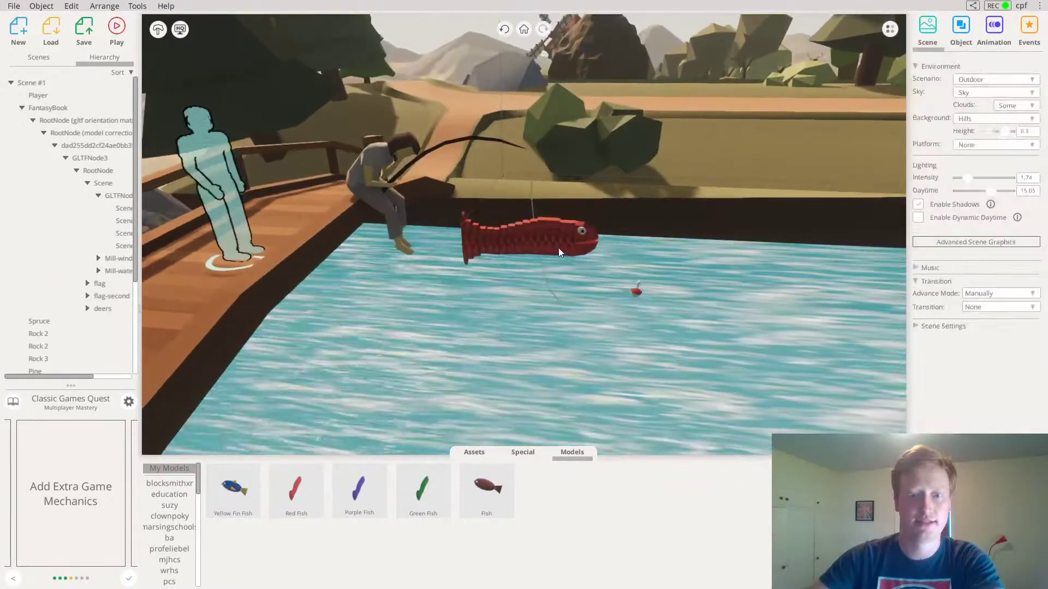
{"action": "left_click_drag", "start_coordinate": [505, 187], "coordinate": [539, 369]}
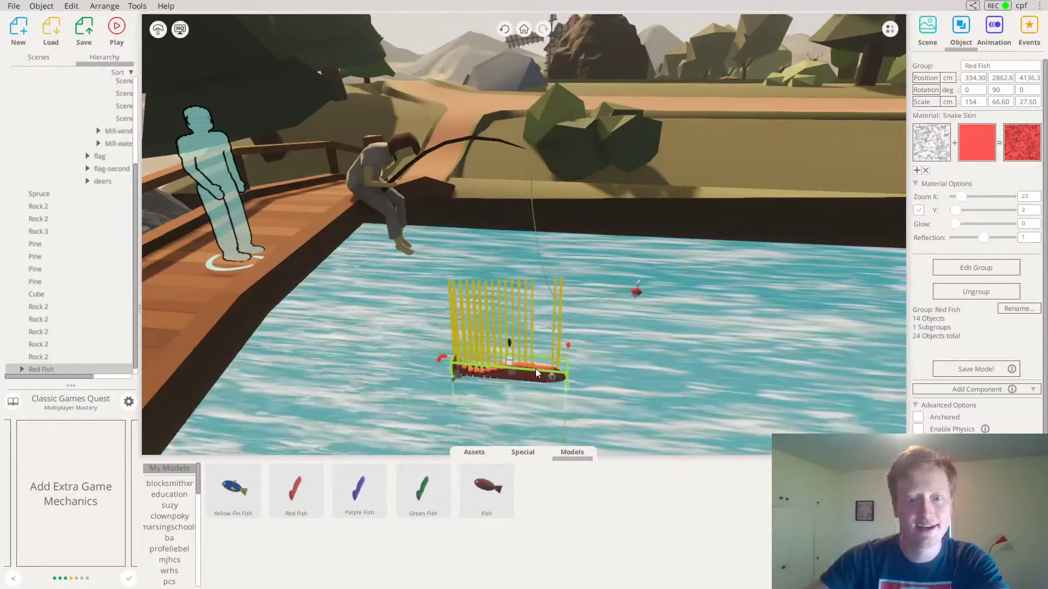
Move the red fish along the river to the far side of the water wheel, near the bank.
{"action": "right_click_drag", "start_coordinate": [538, 369], "coordinate": [576, 401]}
{"action": "scroll", "coordinate": [610, 227], "scroll_direction": "down", "scroll_amount": 5}
{"action": "right_click_drag", "start_coordinate": [611, 227], "coordinate": [613, 257]}
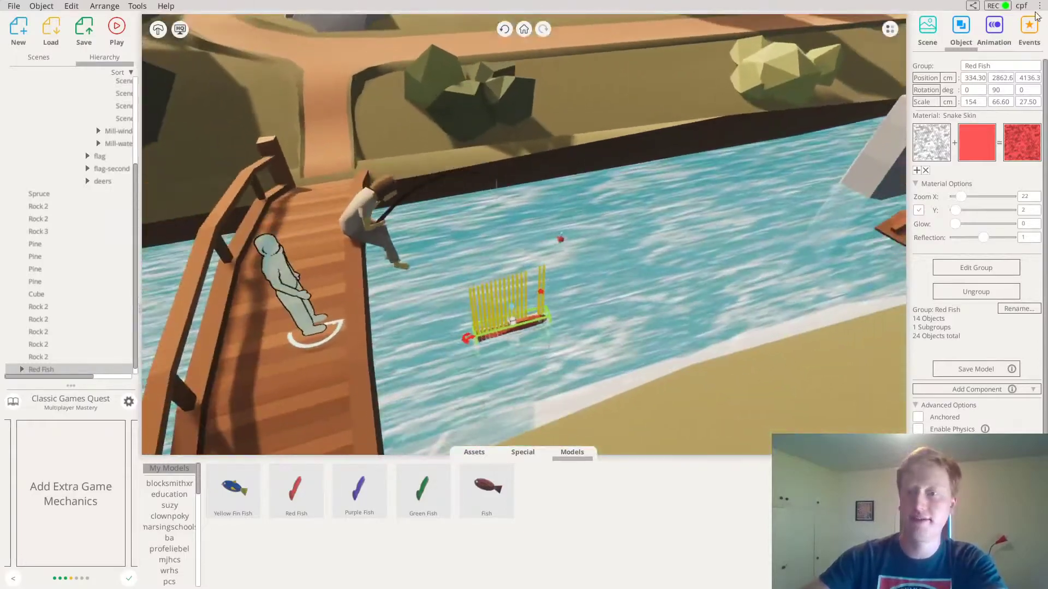
{"action": "left_click_drag", "start_coordinate": [531, 322], "coordinate": [868, 95]}
{"action": "right_click_drag", "start_coordinate": [868, 96], "coordinate": [591, 251]}
{"action": "left_click_drag", "start_coordinate": [551, 264], "coordinate": [663, 281]}
{"action": "left_click_drag", "start_coordinate": [685, 179], "coordinate": [643, 407]}
{"action": "left_click_drag", "start_coordinate": [640, 273], "coordinate": [784, 278]}
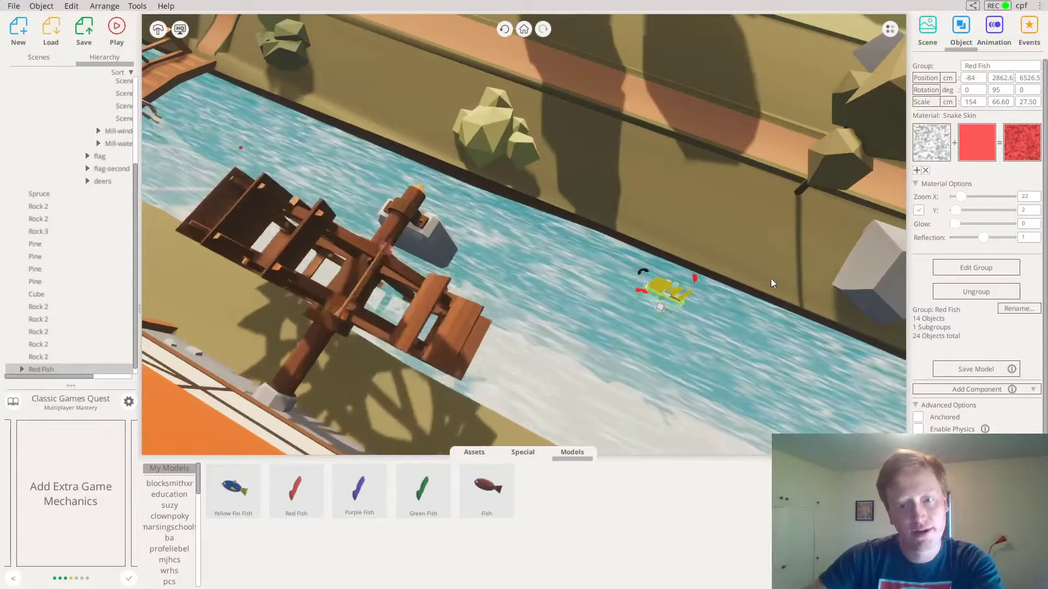
Focus on the red fish and turn it around to a 270 degree heading so it faces the fisherman.
{"action": "mouse_move", "coordinate": [641, 290]}
{"action": "left_mouse_down"}
{"action": "mouse_move", "coordinate": [700, 279]}
{"action": "mouse_move", "coordinate": [639, 292]}
{"action": "left_mouse_up"}
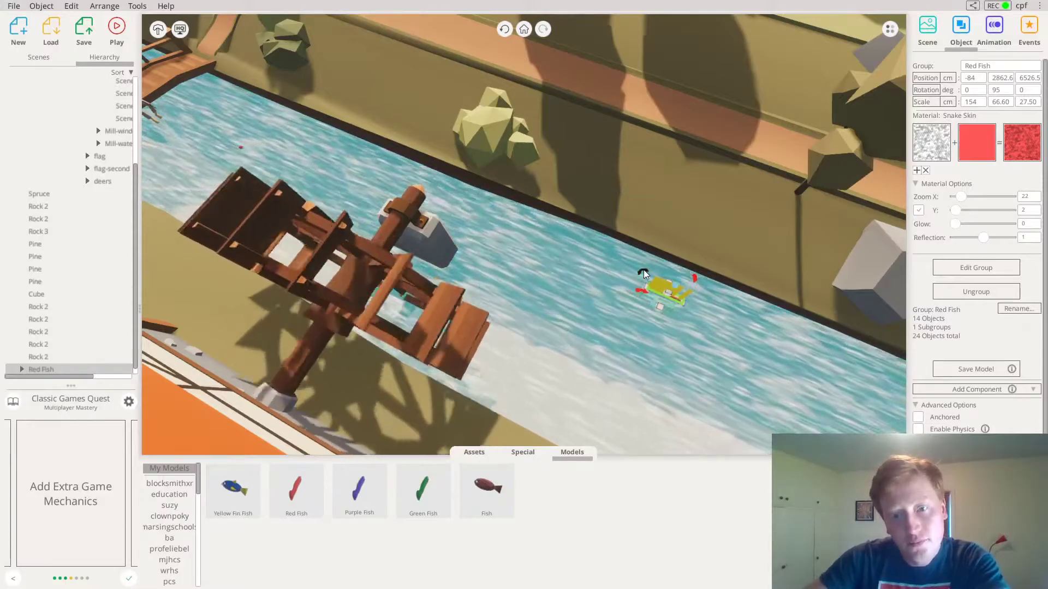
{"action": "double_click", "coordinate": [643, 270]}
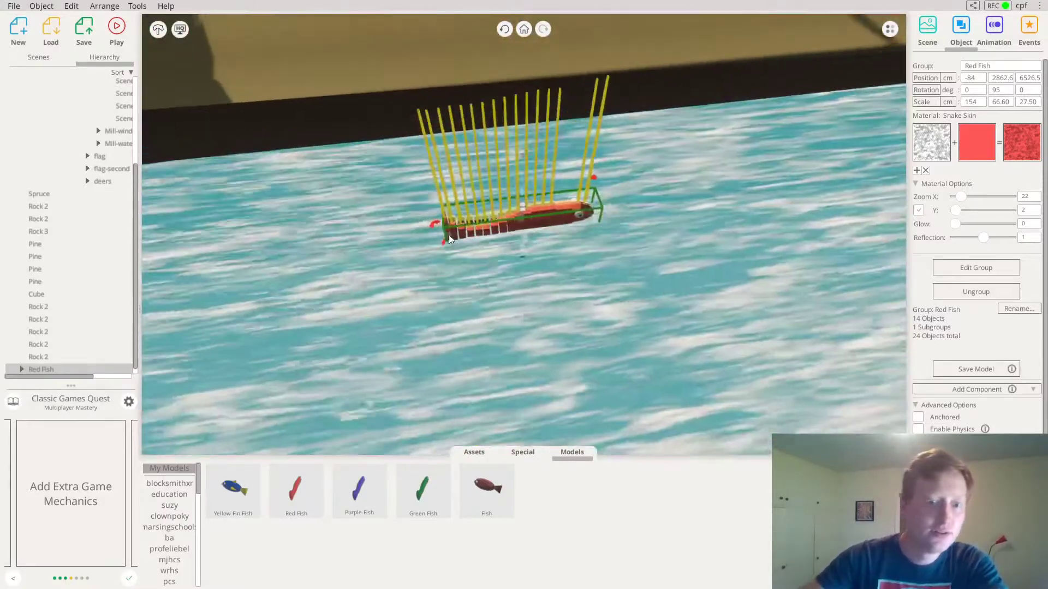
{"action": "left_click_drag", "start_coordinate": [444, 243], "coordinate": [592, 251]}
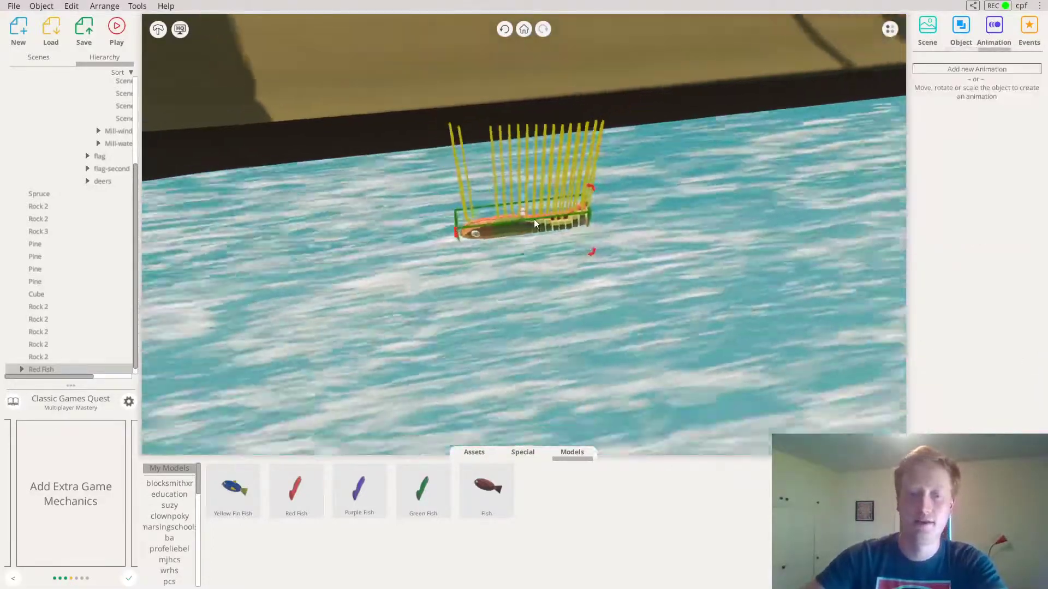
Create an animation on the red fish whose first step moves it along the river toward the water wheel.
{"action": "left_click_drag", "start_coordinate": [533, 219], "coordinate": [181, 247]}
{"action": "left_click_drag", "start_coordinate": [240, 237], "coordinate": [338, 236]}
{"action": "right_click_drag", "start_coordinate": [552, 373], "coordinate": [483, 285]}
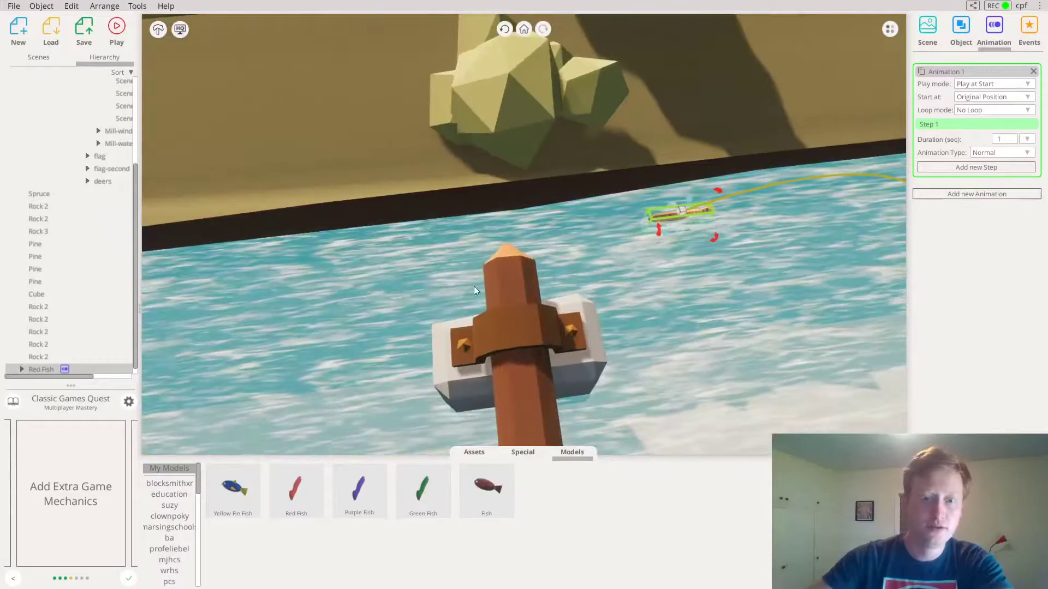
{"action": "key", "text": "ctrl+v"}
{"action": "scroll", "coordinate": [565, 288], "scroll_direction": "down", "scroll_amount": 4}
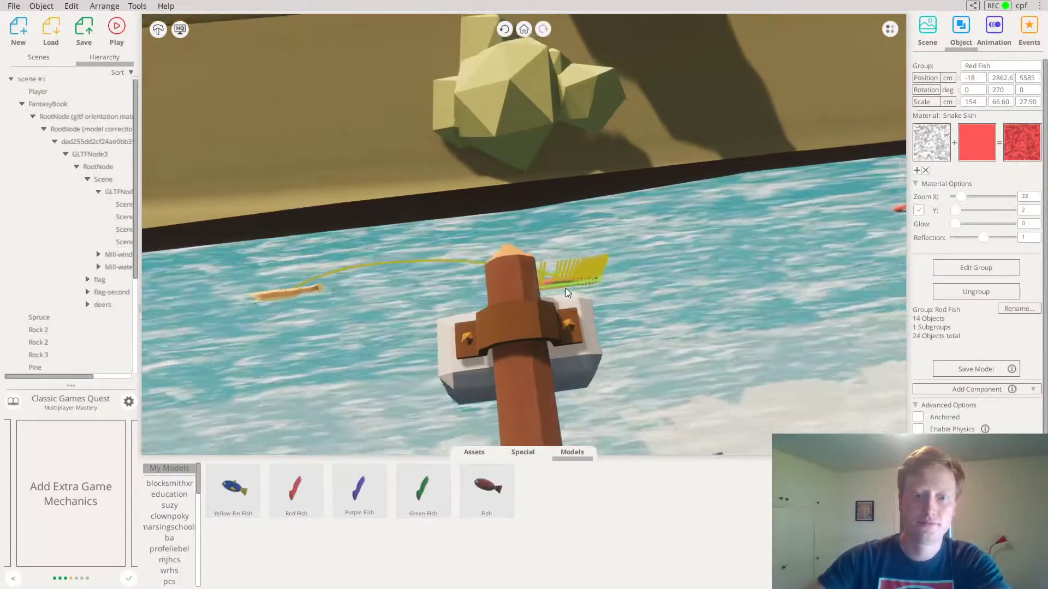
{"action": "right_click_drag", "start_coordinate": [644, 279], "coordinate": [623, 283]}
{"action": "key", "text": "Delete"}
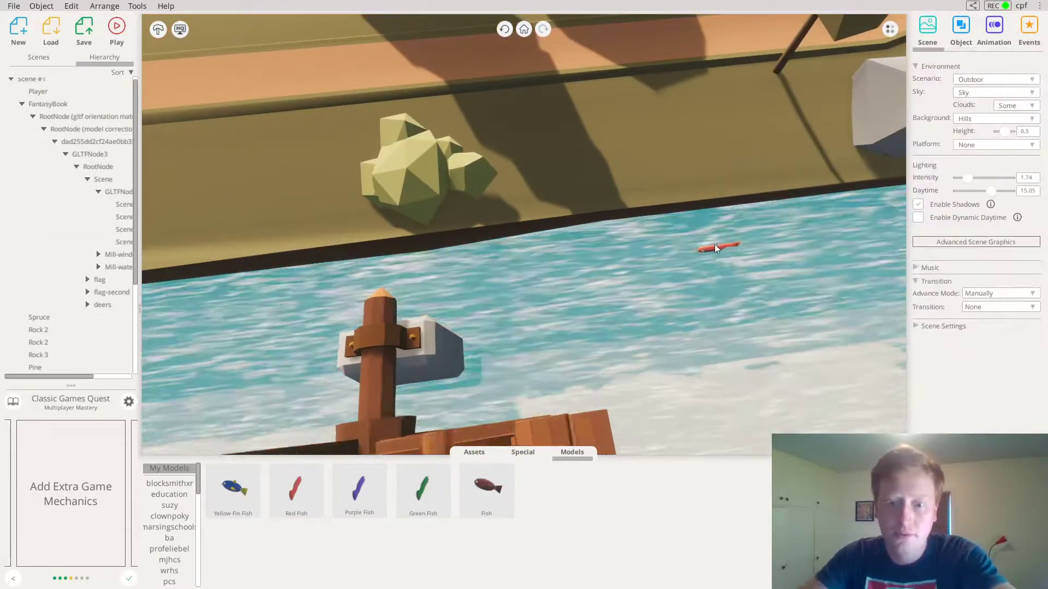
Set step 1 of the fish's animation to 3 seconds and add a 2-second step 2 moving it past the water wheel.
{"action": "left_click", "coordinate": [712, 247]}
{"action": "left_click", "coordinate": [994, 34]}
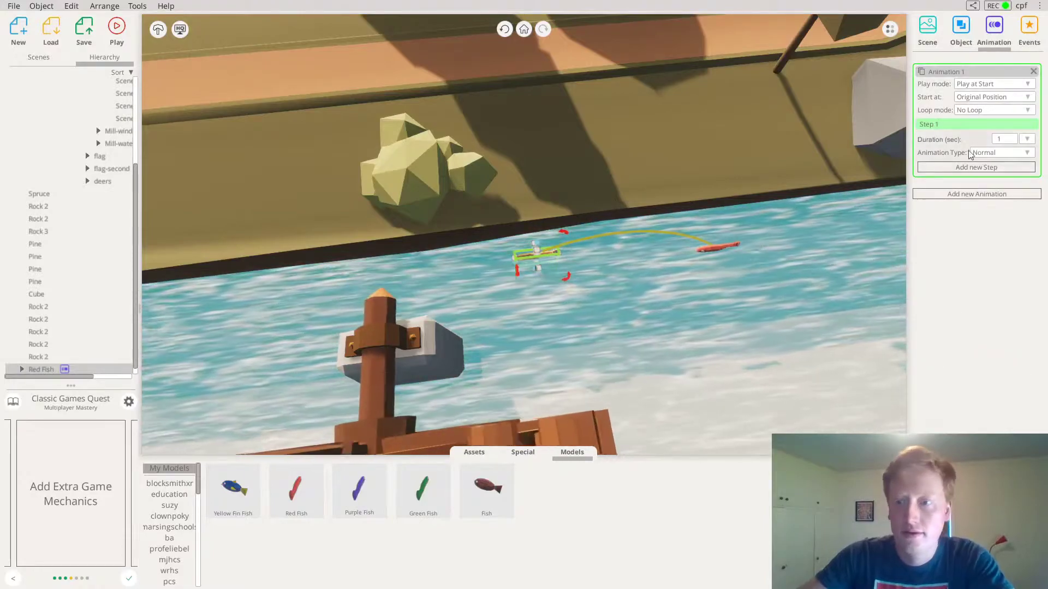
{"action": "left_click", "coordinate": [957, 168]}
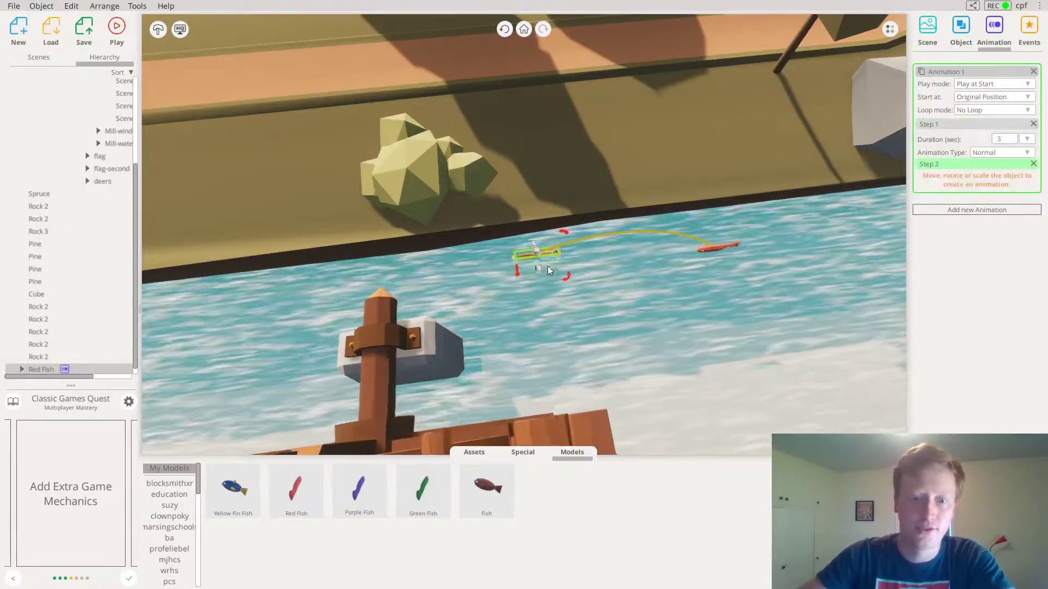
{"action": "left_click_drag", "start_coordinate": [281, 334], "coordinate": [279, 330]}
{"action": "right_click_drag", "start_coordinate": [280, 330], "coordinate": [524, 303]}
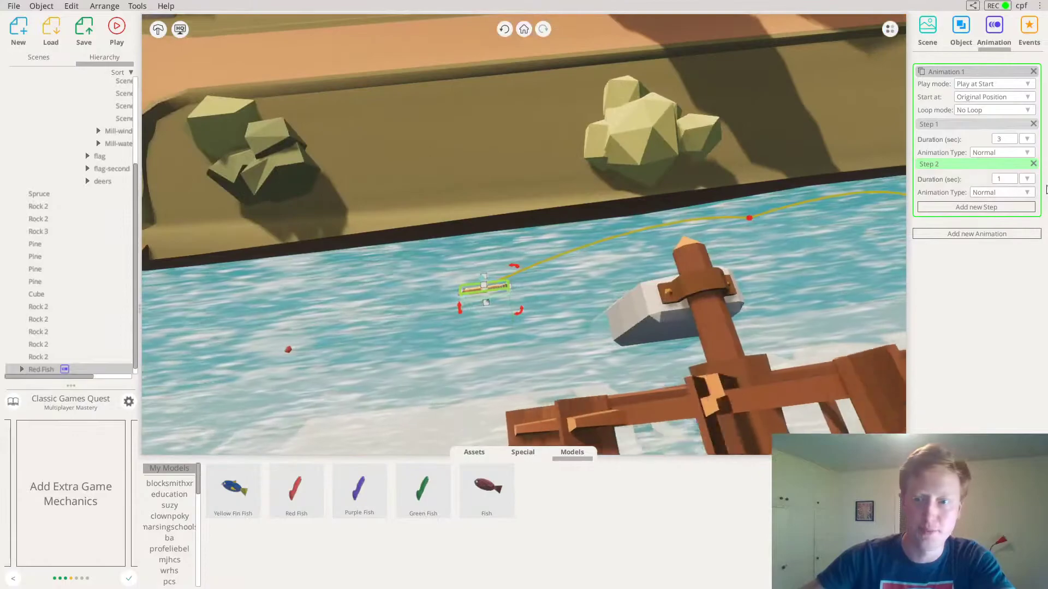
{"action": "left_click", "coordinate": [1002, 179]}
{"action": "type", "text": "2"}
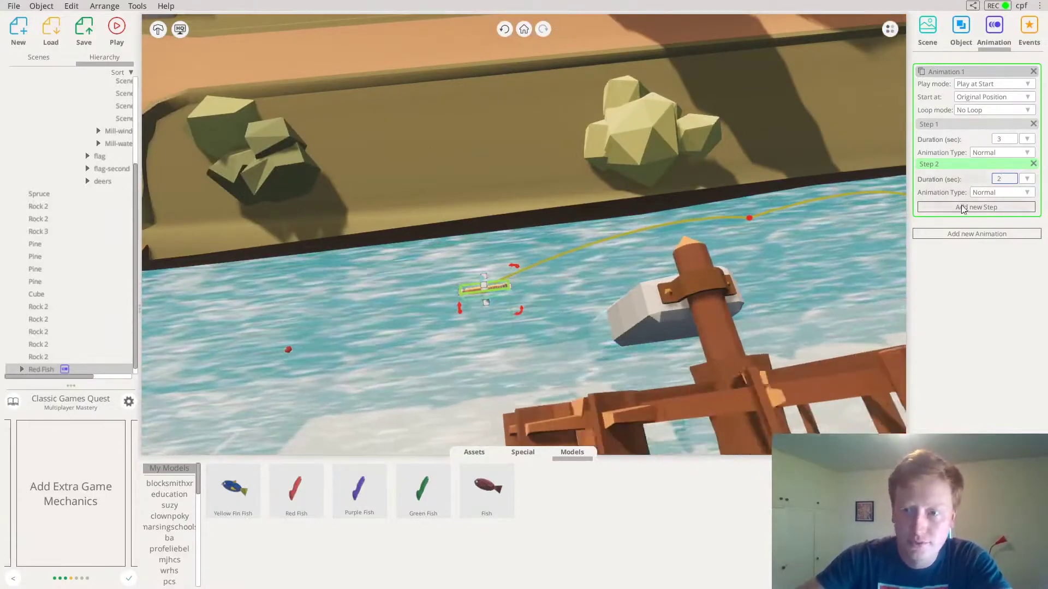
Add a step 3 moving the fish close to the red fishing float and a step 4 turning it around there.
{"action": "left_click", "coordinate": [976, 207]}
{"action": "left_click_drag", "start_coordinate": [494, 289], "coordinate": [259, 318]}
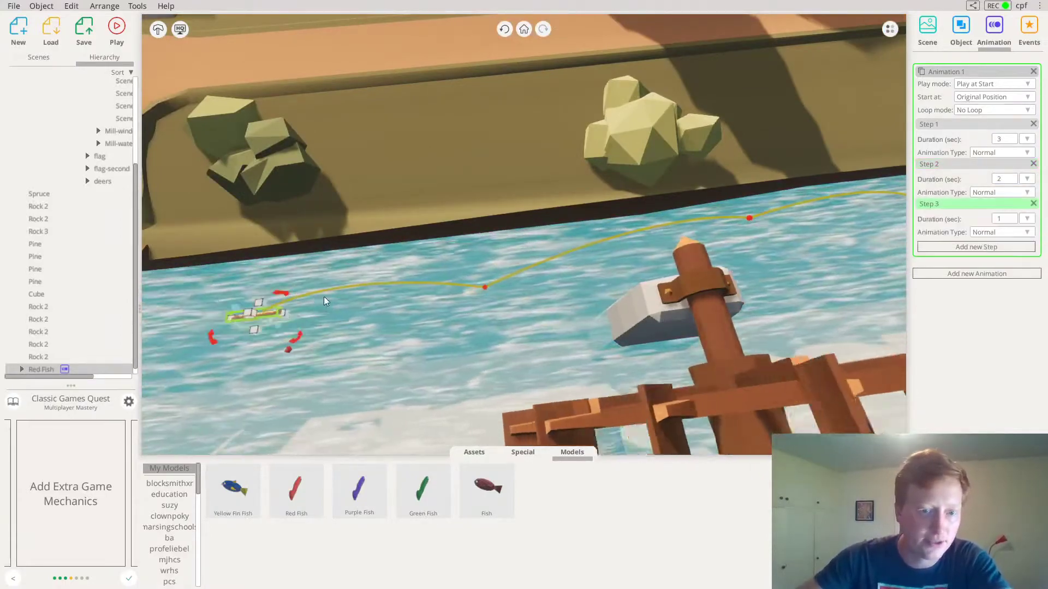
{"action": "right_click_drag", "start_coordinate": [319, 297], "coordinate": [447, 290]}
{"action": "scroll", "coordinate": [384, 291], "scroll_direction": "up", "scroll_amount": 3}
{"action": "scroll", "coordinate": [384, 291], "scroll_direction": "up", "scroll_amount": 2}
{"action": "right_click_drag", "start_coordinate": [383, 291], "coordinate": [351, 336]}
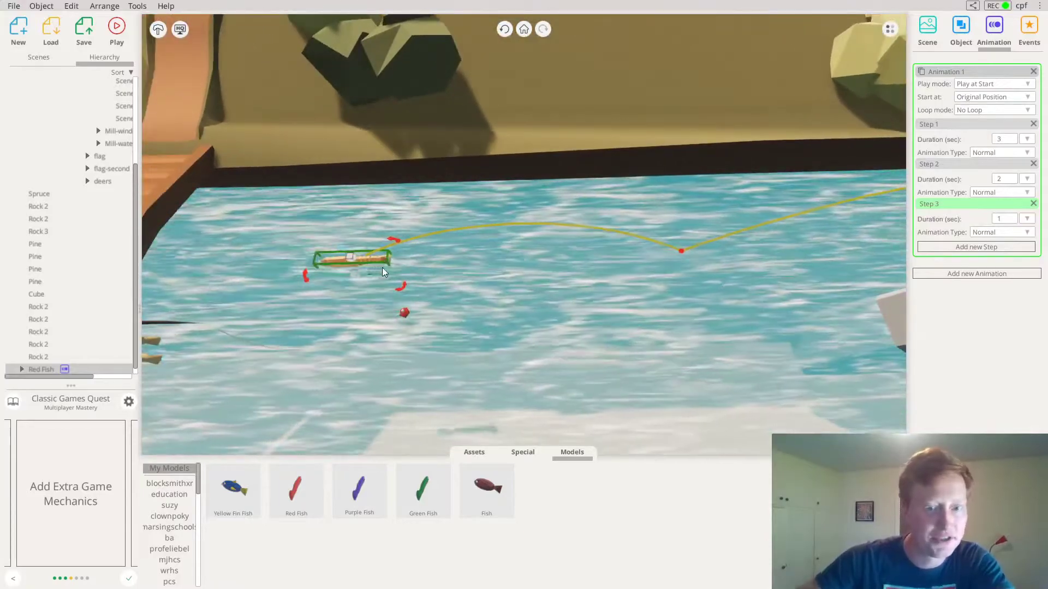
{"action": "left_click_drag", "start_coordinate": [404, 287], "coordinate": [173, 444]}
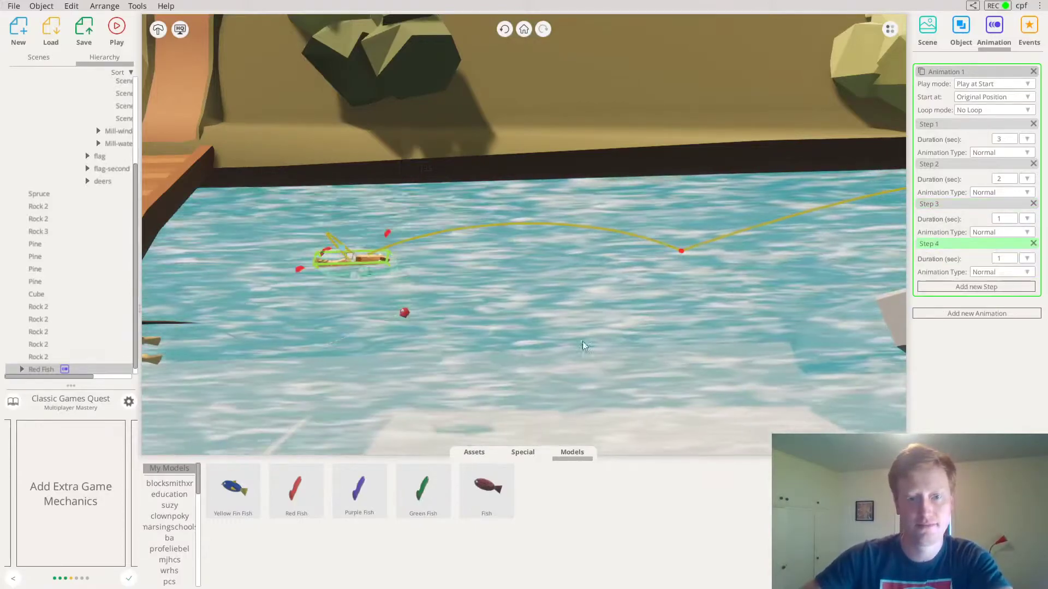
Add a 2-second step 5 that moves the fish back from the float toward the water wheel.
{"action": "left_click", "coordinate": [964, 285]}
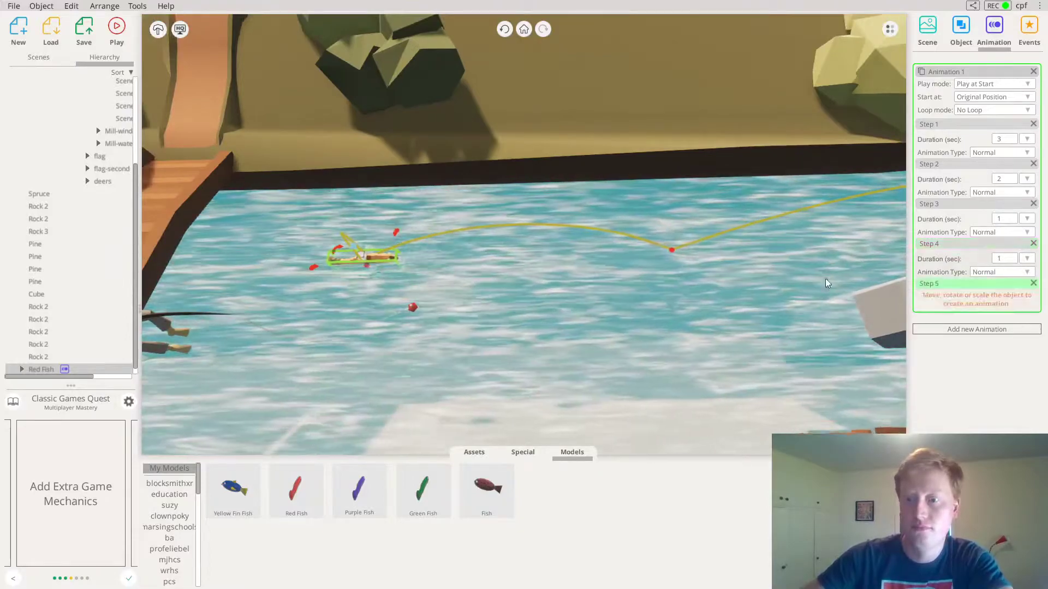
{"action": "left_click_drag", "start_coordinate": [426, 263], "coordinate": [650, 290]}
{"action": "left_click", "coordinate": [1006, 299]}
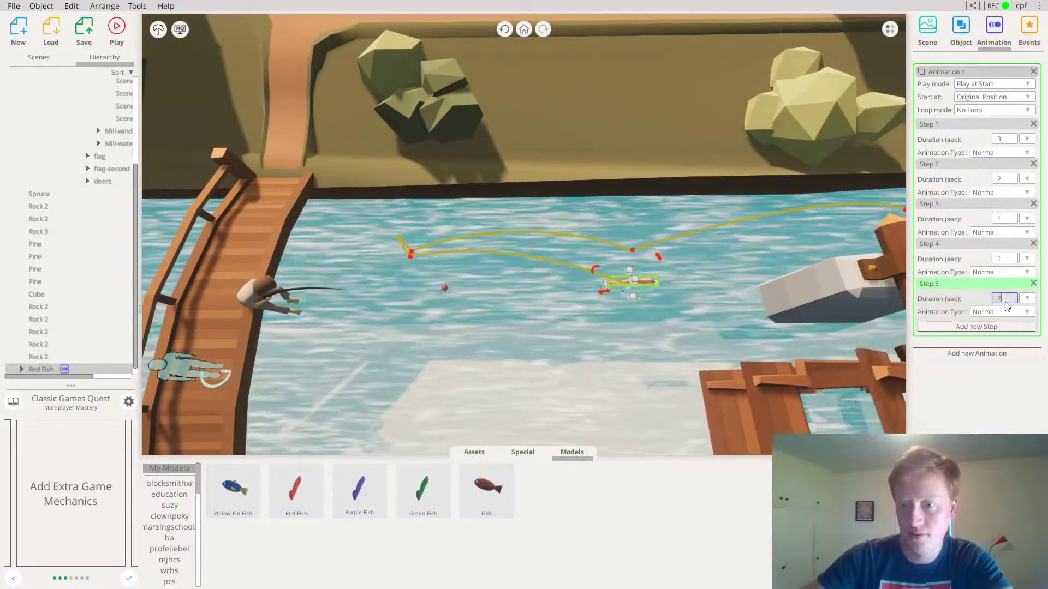
{"action": "type", "text": "2"}
Add a 3-second step 6 returning the fish beside its starting point, followed by a 2-second step 7.
{"action": "left_click", "coordinate": [999, 324]}
{"action": "left_click_drag", "start_coordinate": [647, 281], "coordinate": [813, 291]}
{"action": "left_click", "coordinate": [975, 364]}
{"action": "middle_click_drag", "start_coordinate": [825, 317], "coordinate": [752, 301]}
{"action": "left_click", "coordinate": [1004, 339]}
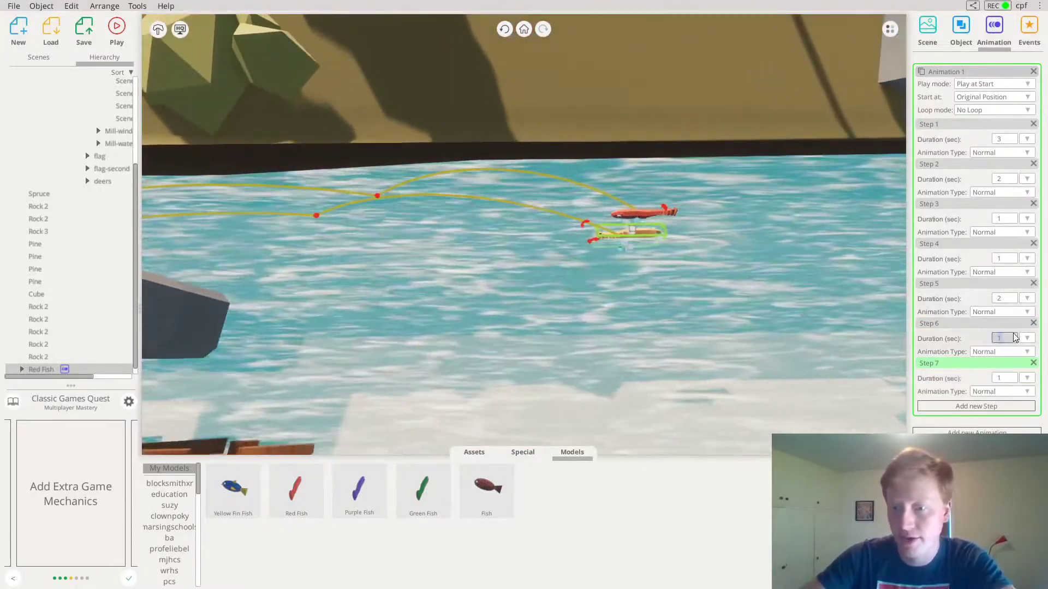
{"action": "type", "text": "3"}
{"action": "left_click", "coordinate": [1003, 378]}
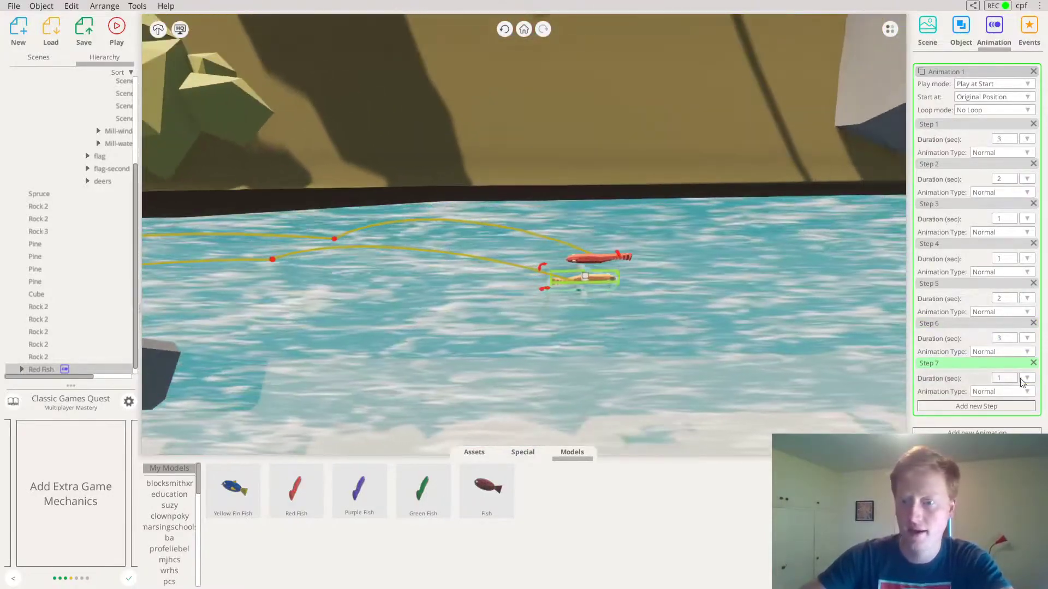
{"action": "type", "text": "2"}
Add a step 8 turning the fish back onto its original position, and set the animation's loop mode to Loop Forward.
{"action": "left_click", "coordinate": [994, 407]}
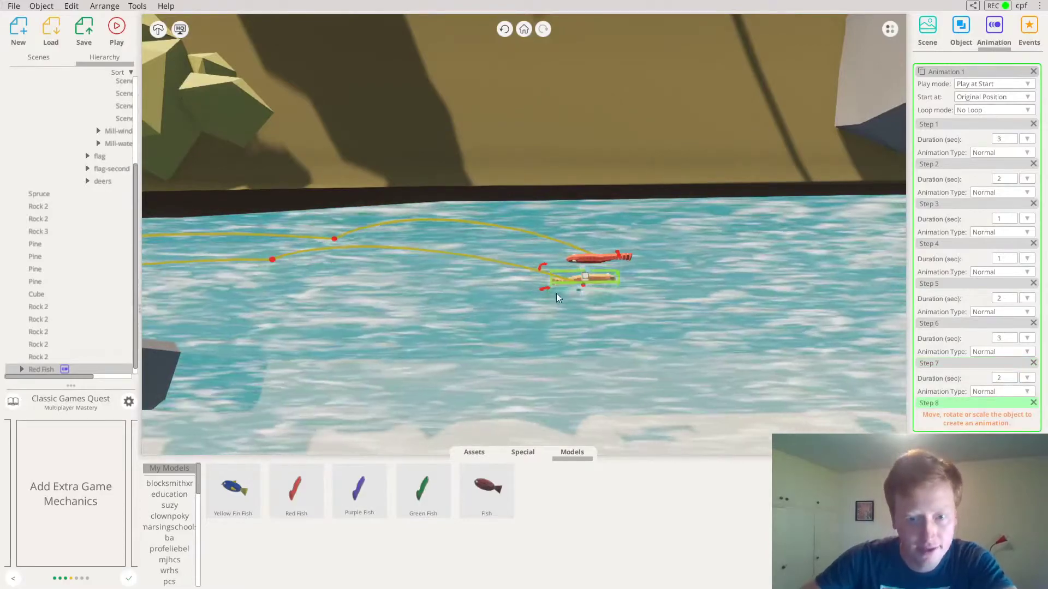
{"action": "left_click_drag", "start_coordinate": [542, 264], "coordinate": [607, 287]}
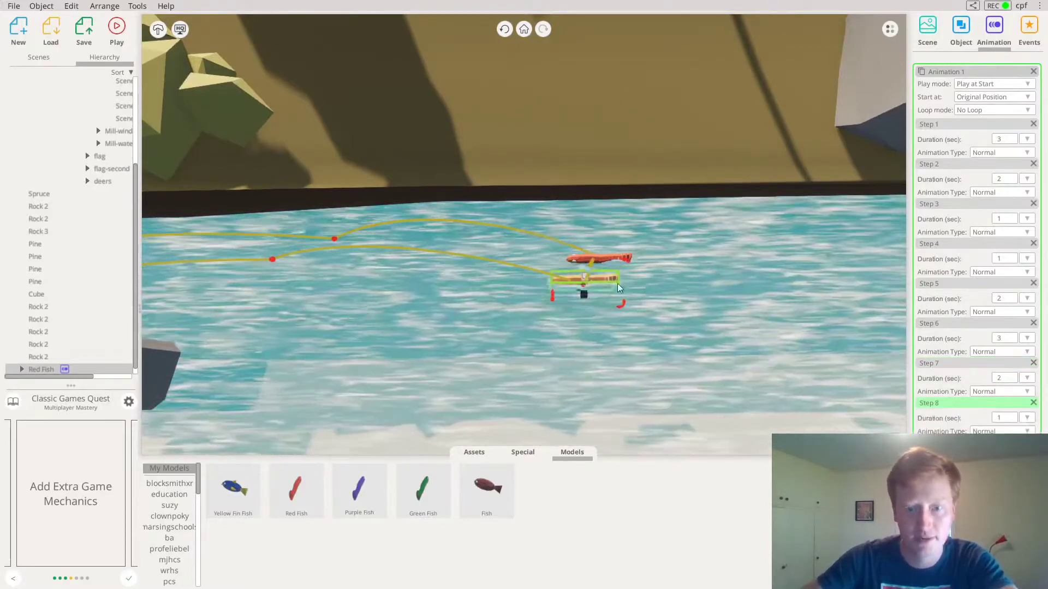
{"action": "left_click_drag", "start_coordinate": [633, 251], "coordinate": [622, 250]}
{"action": "left_click", "coordinate": [977, 110]}
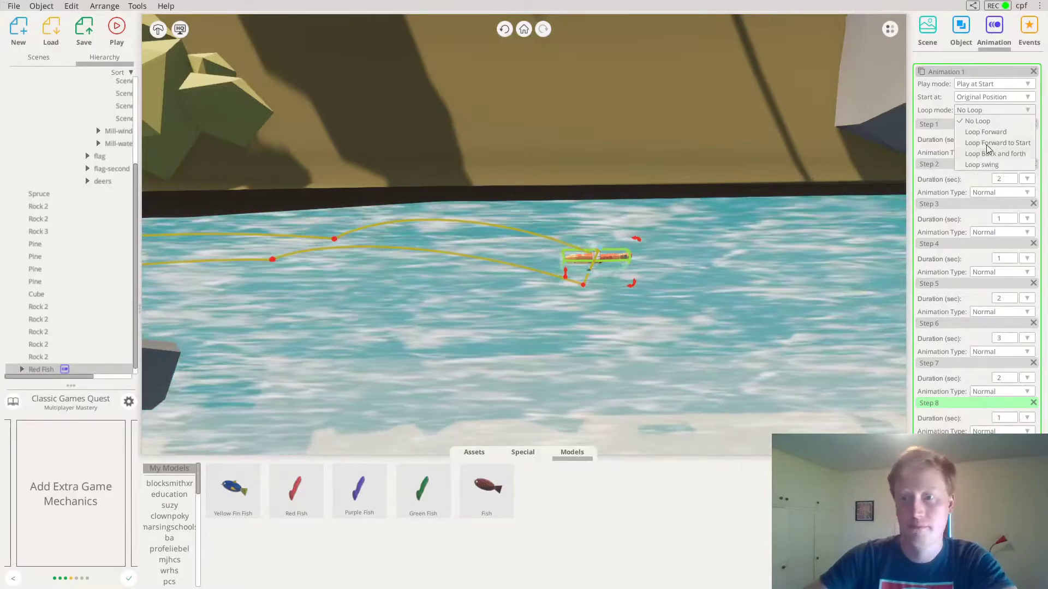
{"action": "left_click", "coordinate": [982, 132]}
Play the scene to check how the fish swims along the river, ending the preview.
{"action": "scroll", "coordinate": [730, 215], "scroll_direction": "down", "scroll_amount": 3}
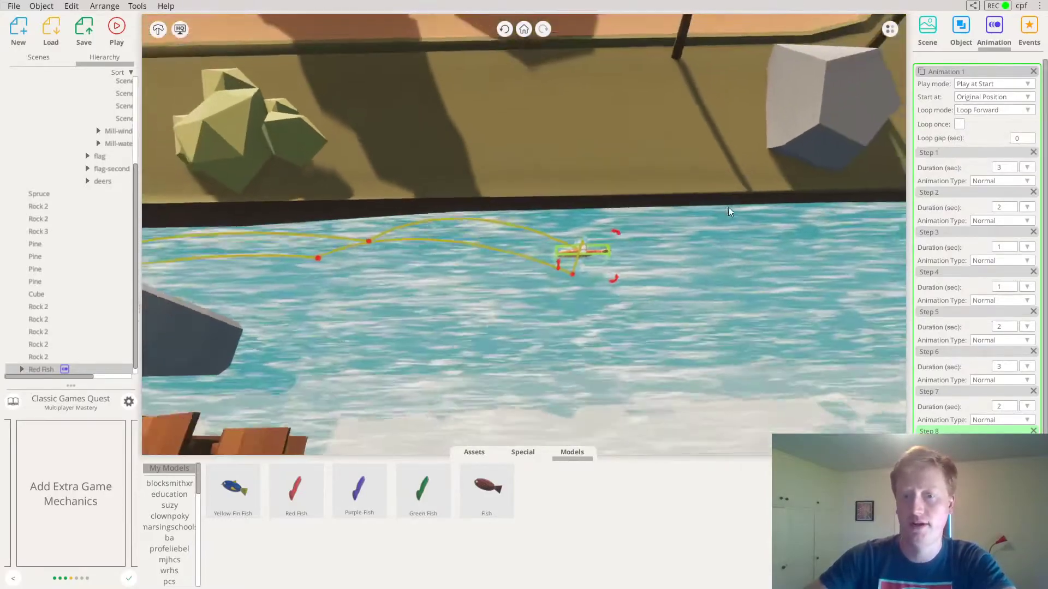
{"action": "scroll", "coordinate": [984, 242], "scroll_direction": "down", "scroll_amount": 2}
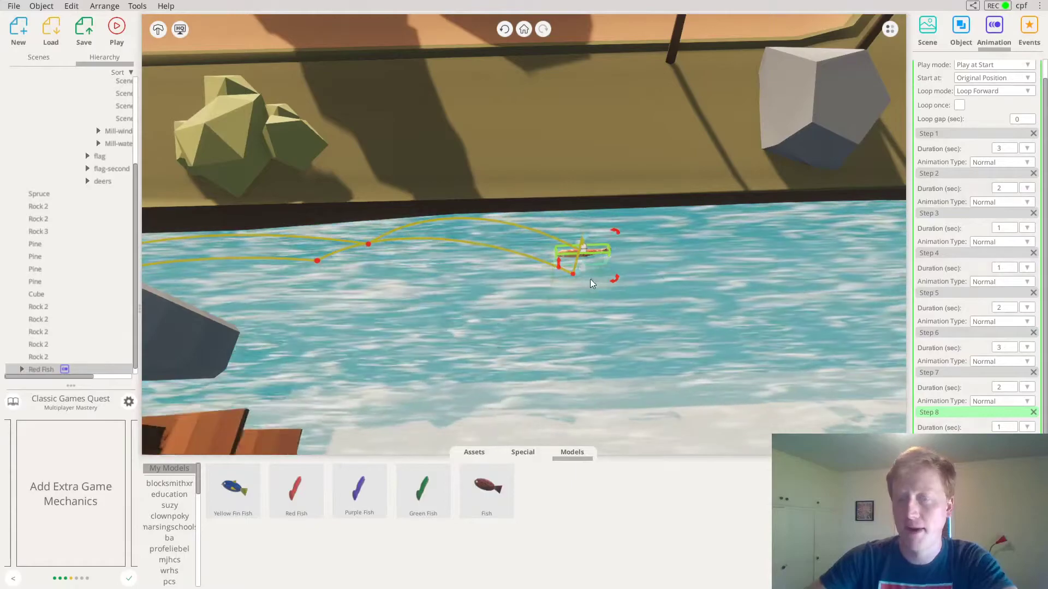
{"action": "scroll", "coordinate": [595, 273], "scroll_direction": "down", "scroll_amount": 2}
{"action": "middle_click_drag", "start_coordinate": [599, 216], "coordinate": [676, 237]}
{"action": "scroll", "coordinate": [676, 237], "scroll_direction": "down", "scroll_amount": 3}
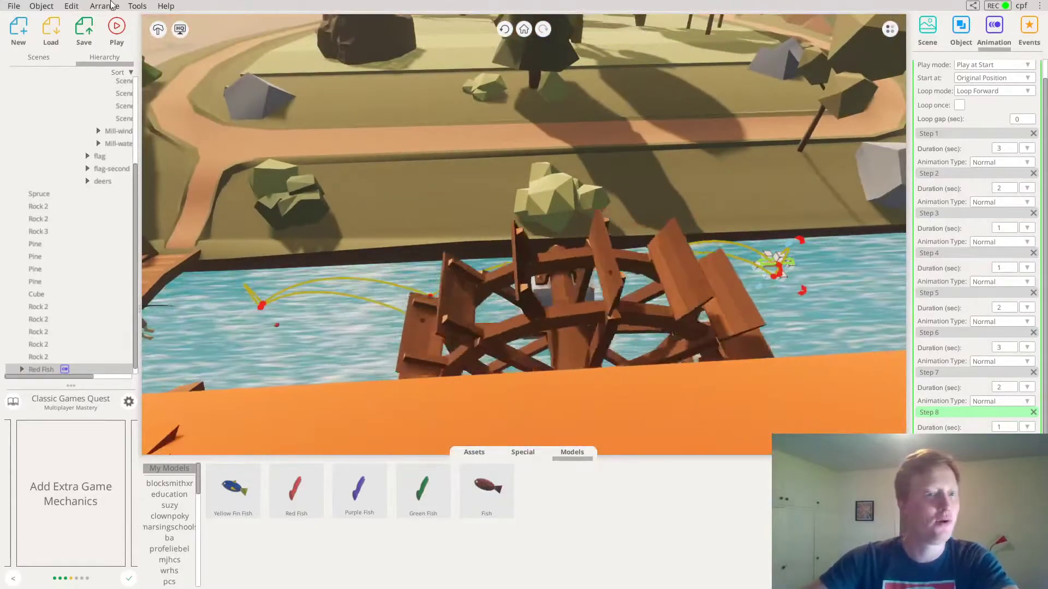
{"action": "left_click", "coordinate": [141, 43]}
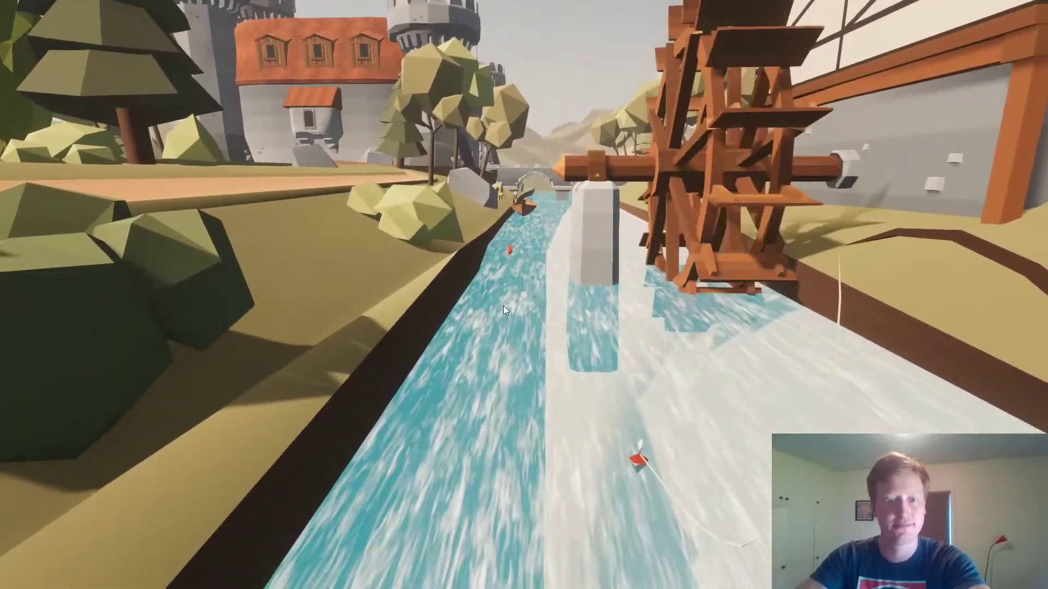
{"action": "key", "text": "Escape"}
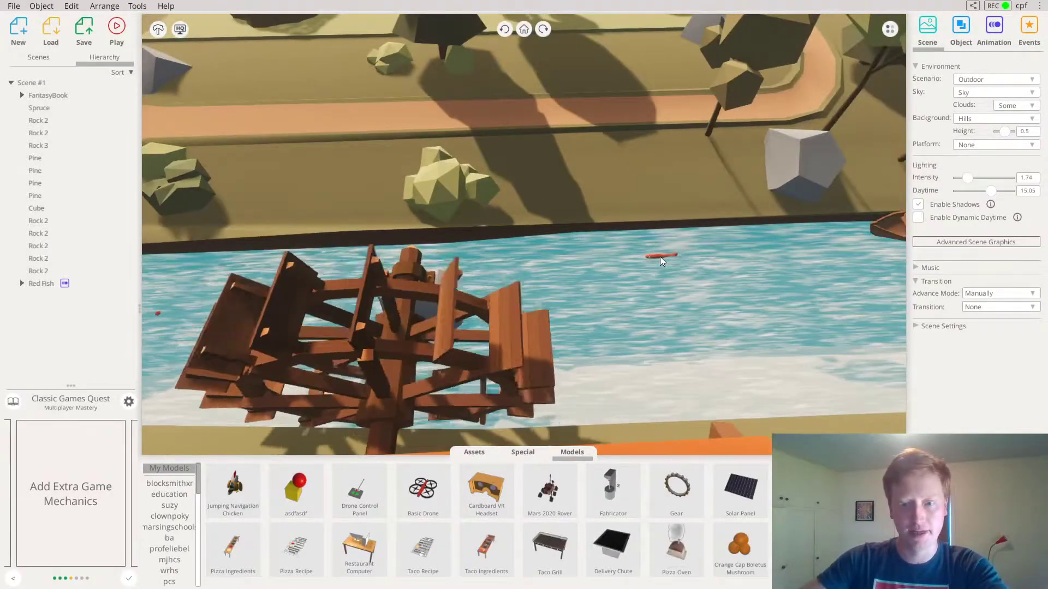
Duplicate the animated red fish and place the copy farther along the river, beyond the stone castle bridge.
{"action": "left_click", "coordinate": [661, 259]}
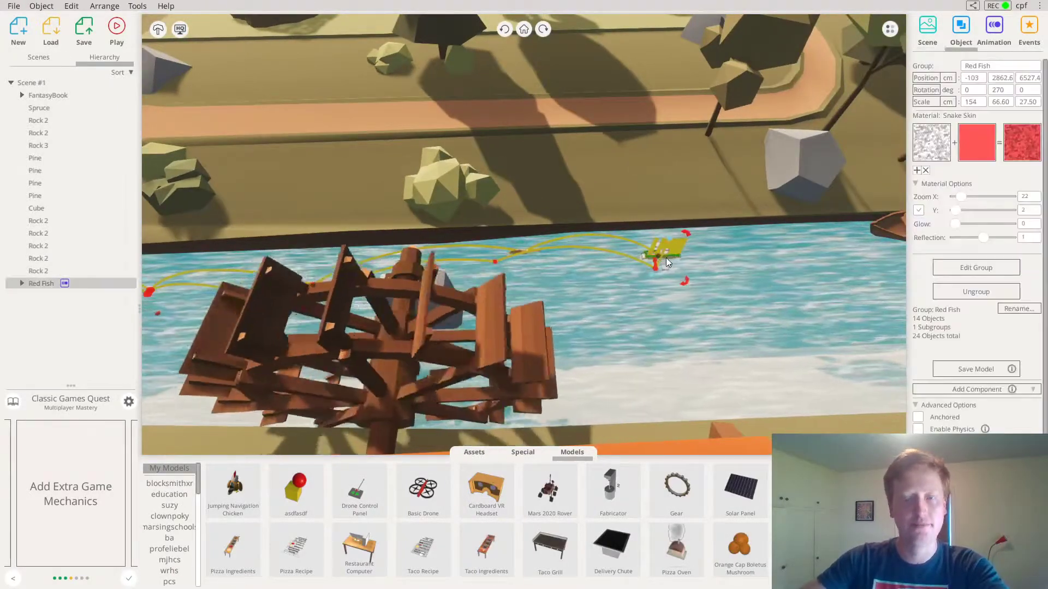
{"action": "left_click_drag", "start_coordinate": [666, 258], "coordinate": [624, 269]}
{"action": "key", "text": "ctrl+v"}
{"action": "scroll", "coordinate": [730, 300], "scroll_direction": "down", "scroll_amount": 3}
{"action": "left_click_drag", "start_coordinate": [729, 299], "coordinate": [653, 319]}
{"action": "right_click_drag", "start_coordinate": [697, 317], "coordinate": [642, 312]}
{"action": "left_click_drag", "start_coordinate": [595, 326], "coordinate": [444, 332]}
Reshape the second fish's swimming path by moving its waypoints along the river on both sides of the castle bridge.
{"action": "right_click_drag", "start_coordinate": [628, 316], "coordinate": [388, 370]}
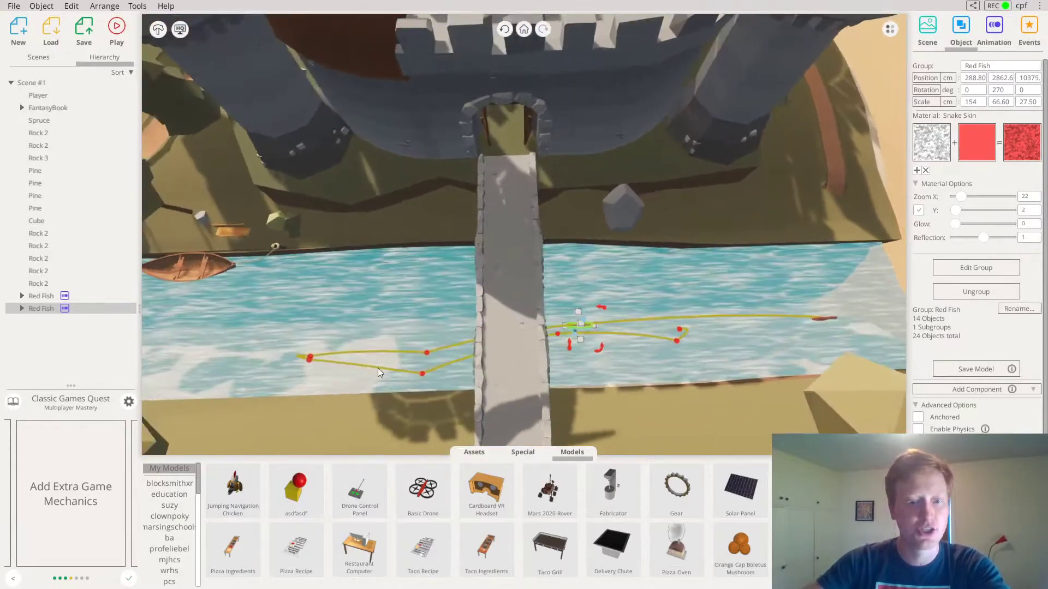
{"action": "left_click", "coordinate": [426, 354]}
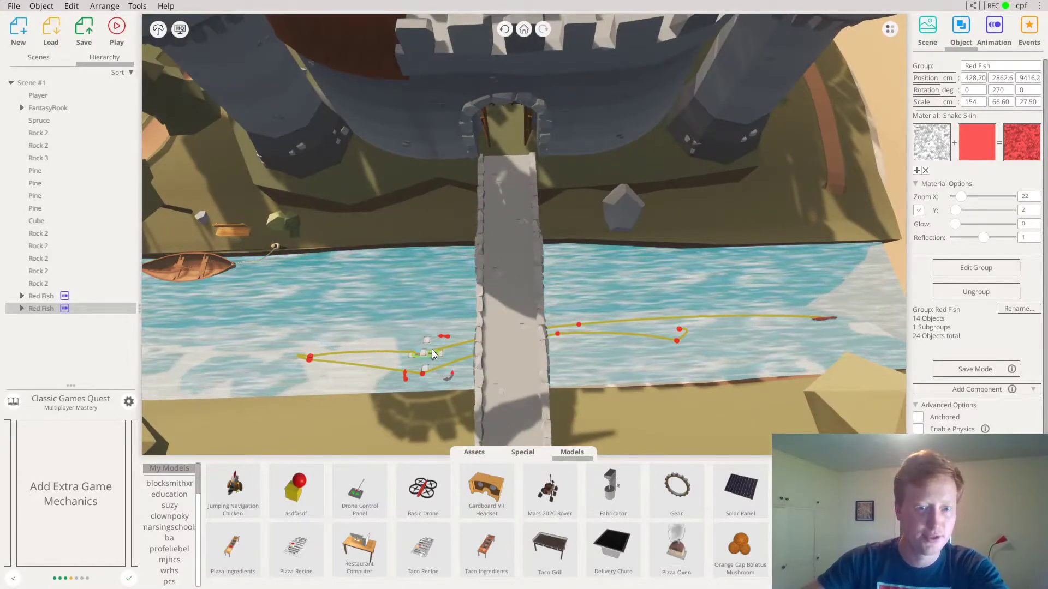
{"action": "left_click_drag", "start_coordinate": [431, 351], "coordinate": [264, 360]}
{"action": "right_click_drag", "start_coordinate": [284, 365], "coordinate": [624, 354]}
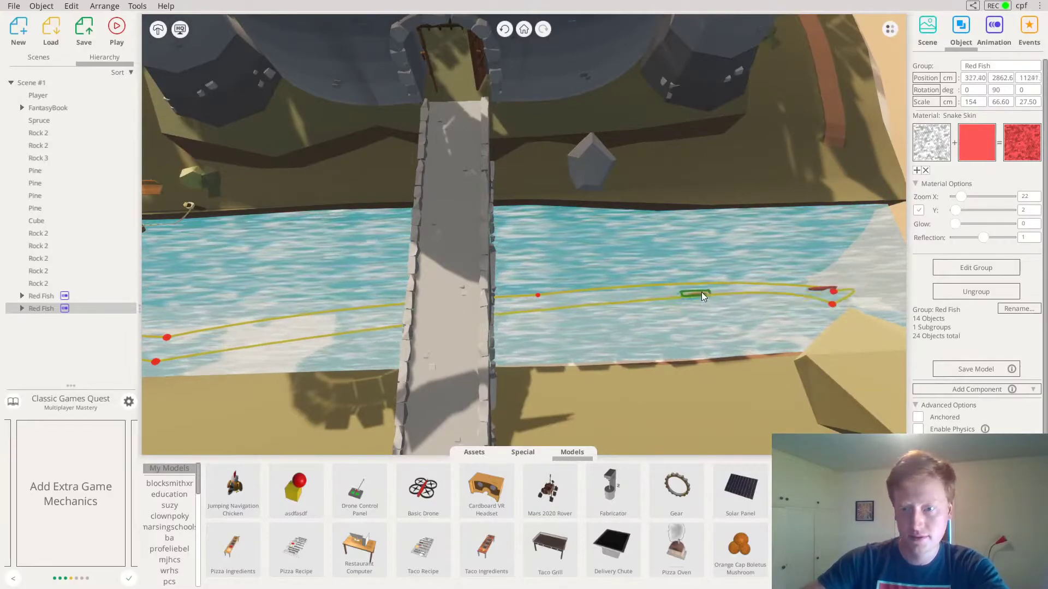
{"action": "right_click_drag", "start_coordinate": [677, 310], "coordinate": [709, 297]}
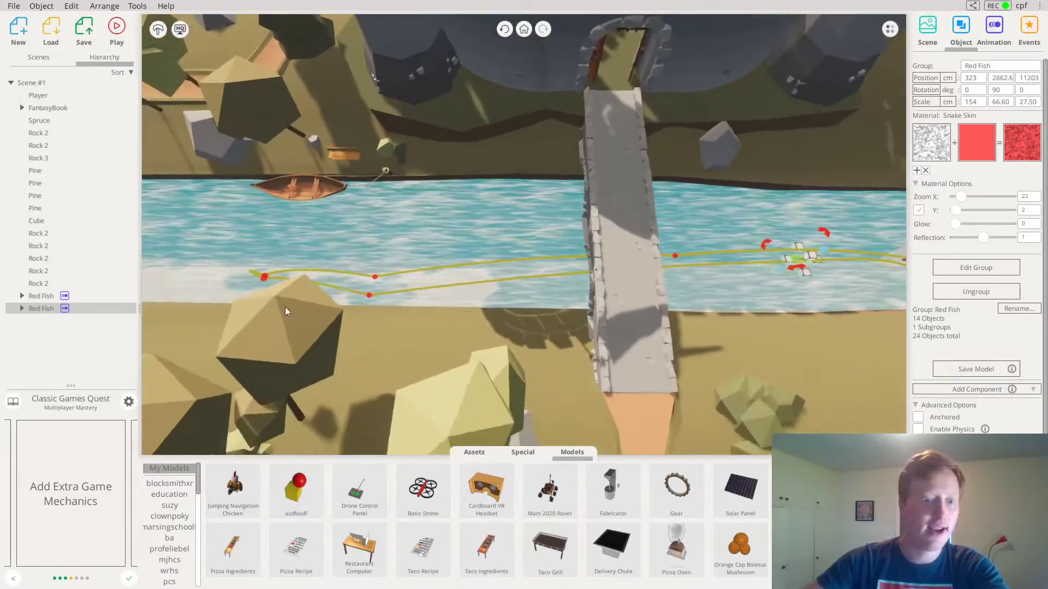
{"action": "key", "text": "ctrl+z"}
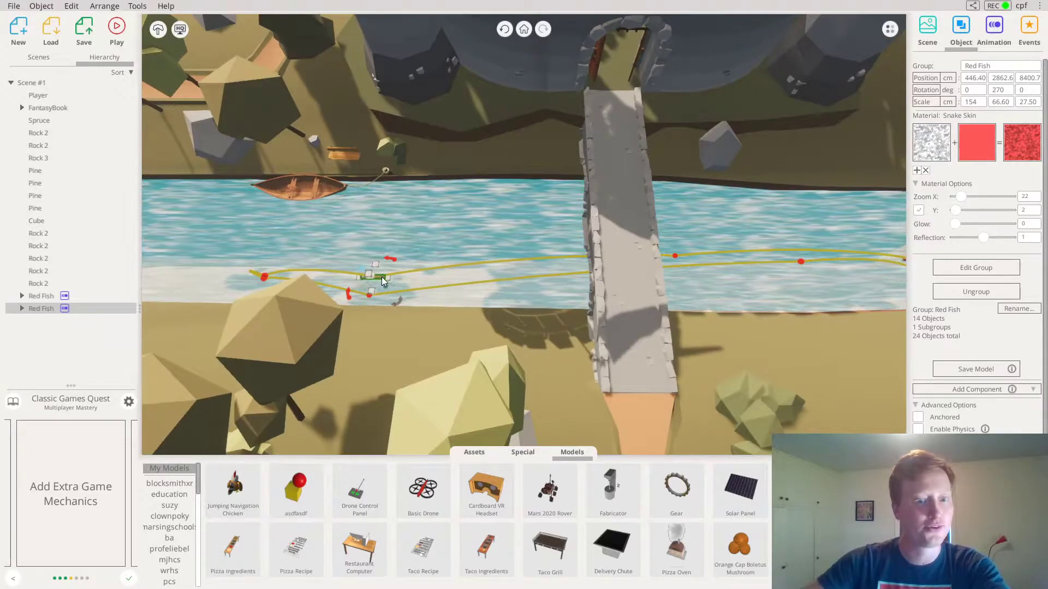
{"action": "mouse_move", "coordinate": [381, 277]}
{"action": "left_mouse_down"}
{"action": "mouse_move", "coordinate": [370, 274]}
{"action": "mouse_move", "coordinate": [373, 283]}
{"action": "left_mouse_up"}
{"action": "right_click_drag", "start_coordinate": [373, 282], "coordinate": [644, 328]}
{"action": "right_click_drag", "start_coordinate": [143, 290], "coordinate": [499, 281]}
Paste a third animated red fish and place it in the river on the water wheel's side of the castle bridge.
{"action": "key", "text": "ctrl+v"}
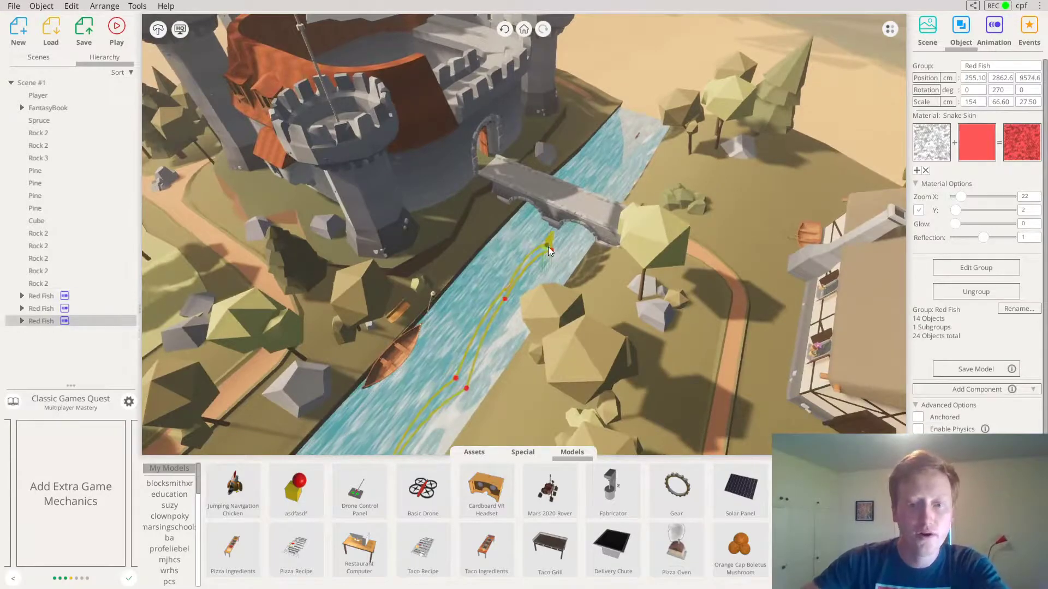
{"action": "scroll", "coordinate": [531, 250], "scroll_direction": "down", "scroll_amount": 5}
{"action": "scroll", "coordinate": [459, 328], "scroll_direction": "up", "scroll_amount": 5}
{"action": "left_click_drag", "start_coordinate": [505, 289], "coordinate": [325, 309]}
{"action": "scroll", "coordinate": [544, 306], "scroll_direction": "up", "scroll_amount": 5}
{"action": "right_click_drag", "start_coordinate": [545, 305], "coordinate": [153, 199]}
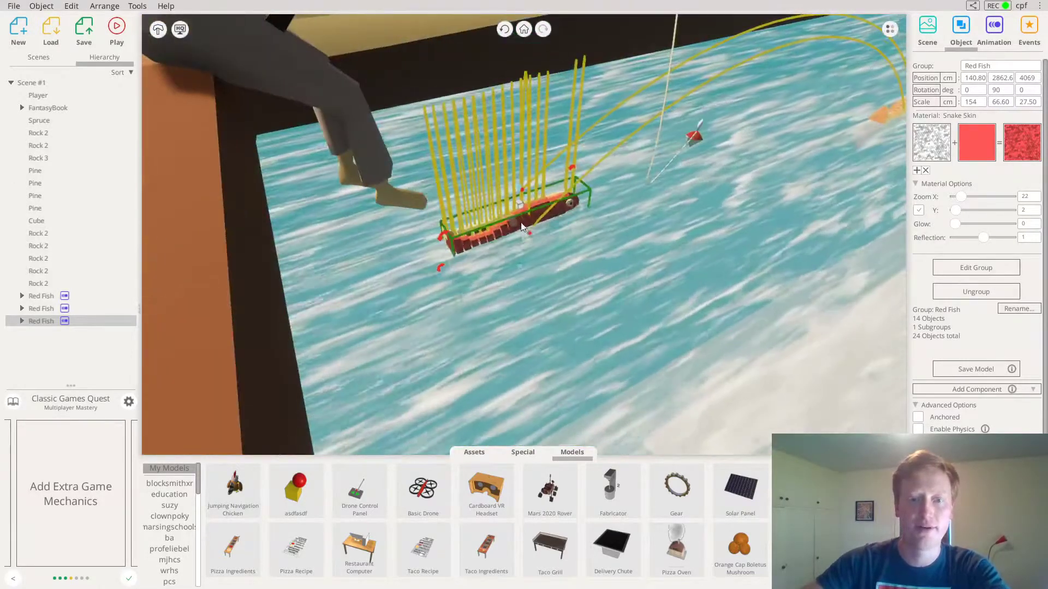
Move the third fish's waypoints so its path runs between the water wheel and the rowing boat.
{"action": "left_click_drag", "start_coordinate": [548, 200], "coordinate": [527, 163]}
{"action": "right_click_drag", "start_coordinate": [527, 164], "coordinate": [632, 568]}
{"action": "scroll", "coordinate": [513, 207], "scroll_direction": "down", "scroll_amount": 5}
{"action": "left_click_drag", "start_coordinate": [397, 342], "coordinate": [519, 303]}
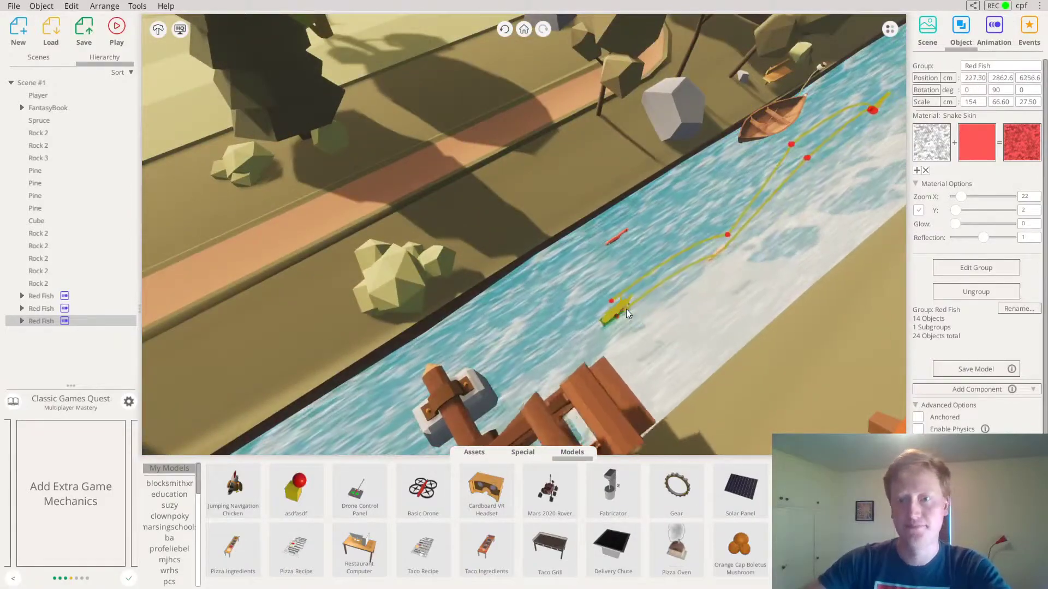
{"action": "left_click_drag", "start_coordinate": [627, 309], "coordinate": [624, 310]}
Play the scene to check the fish swimming around the water wheel, ending the preview.
{"action": "key", "text": "d"}
{"action": "key", "text": "w"}
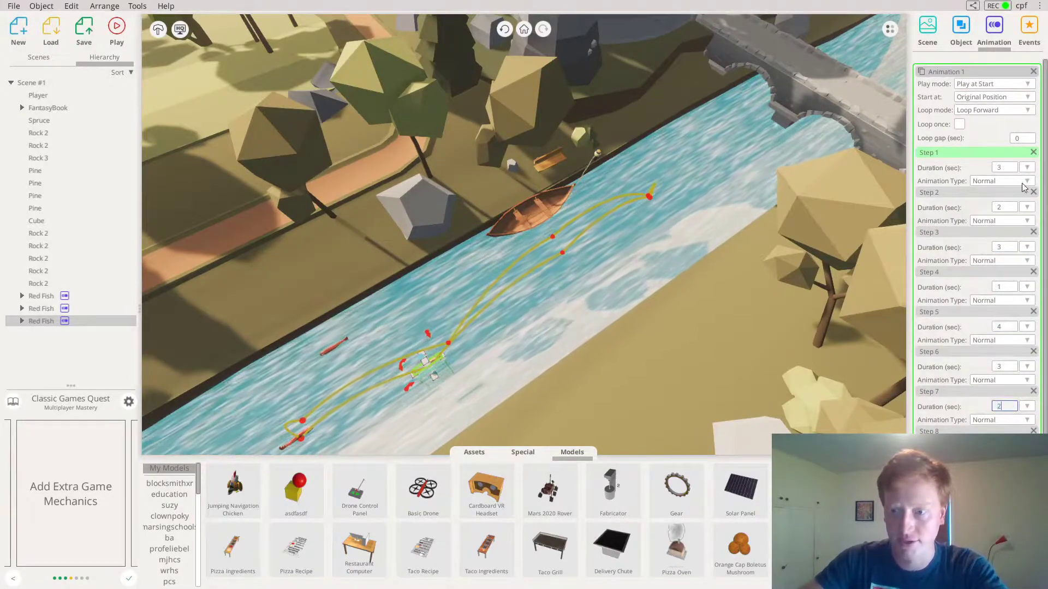
{"action": "key", "text": "s"}
{"action": "right_click_drag", "start_coordinate": [700, 294], "coordinate": [566, 169]}
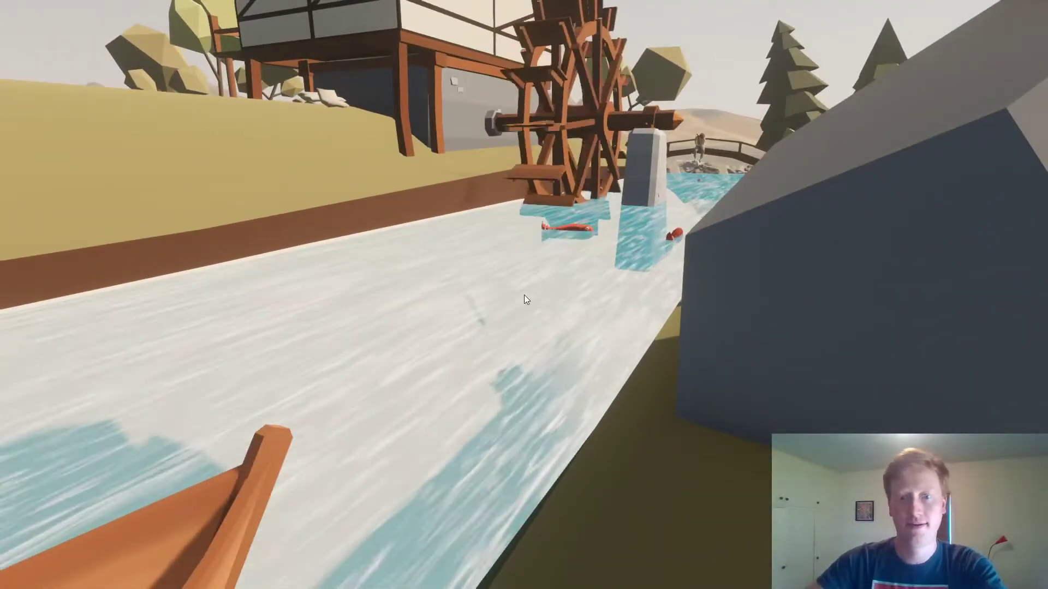
{"action": "key", "text": "Escape"}
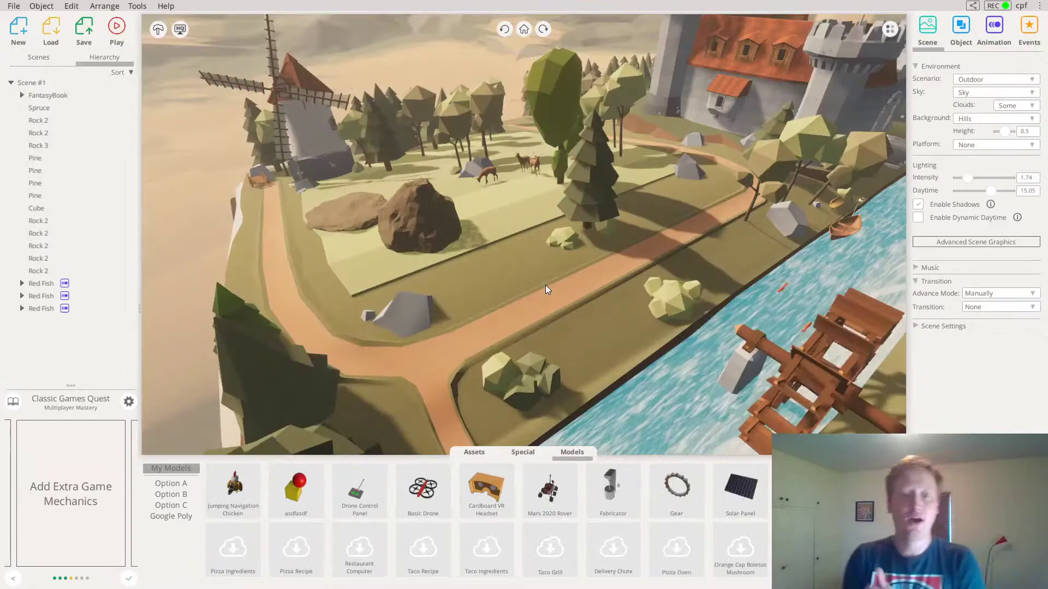
Add a cube on the castle bridge in front of the gate.
{"action": "scroll", "coordinate": [486, 191], "scroll_direction": "down", "scroll_amount": 5}
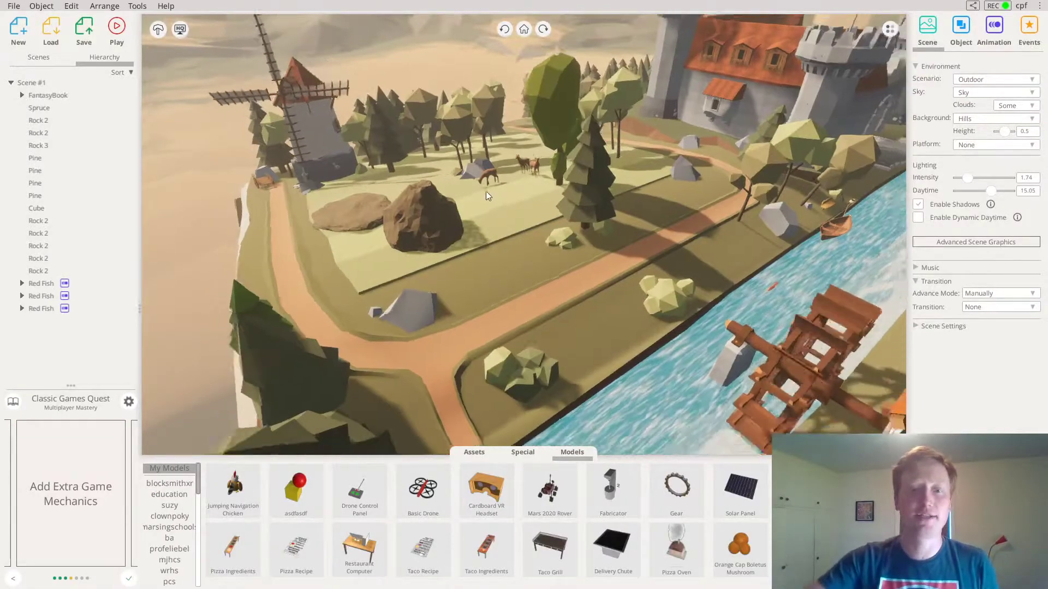
{"action": "scroll", "coordinate": [691, 277], "scroll_direction": "down", "scroll_amount": 5}
{"action": "left_click_drag", "start_coordinate": [775, 289], "coordinate": [666, 213]}
{"action": "scroll", "coordinate": [680, 240], "scroll_direction": "up", "scroll_amount": 5}
{"action": "scroll", "coordinate": [546, 261], "scroll_direction": "up", "scroll_amount": 5}
{"action": "left_click_drag", "start_coordinate": [545, 261], "coordinate": [534, 225]}
{"action": "scroll", "coordinate": [549, 238], "scroll_direction": "up", "scroll_amount": 5}
{"action": "left_click_drag", "start_coordinate": [590, 251], "coordinate": [564, 244]}
{"action": "scroll", "coordinate": [466, 257], "scroll_direction": "up", "scroll_amount": 3}
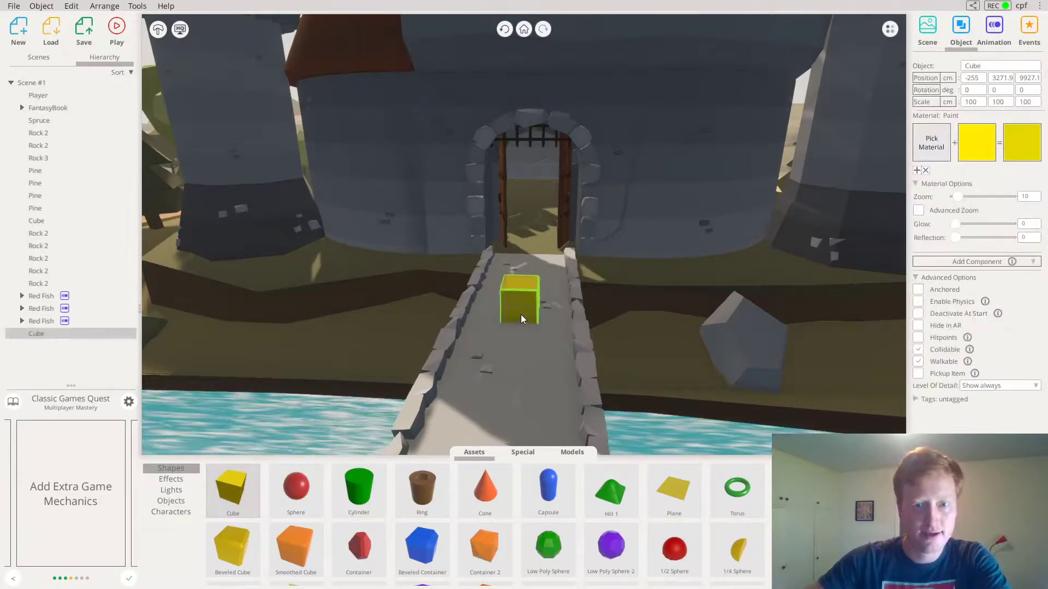
Flatten the cube into an upright slab about 14 cm thick and 371 cm tall, and move it into the gateway.
{"action": "left_click_drag", "start_coordinate": [520, 304], "coordinate": [515, 252]}
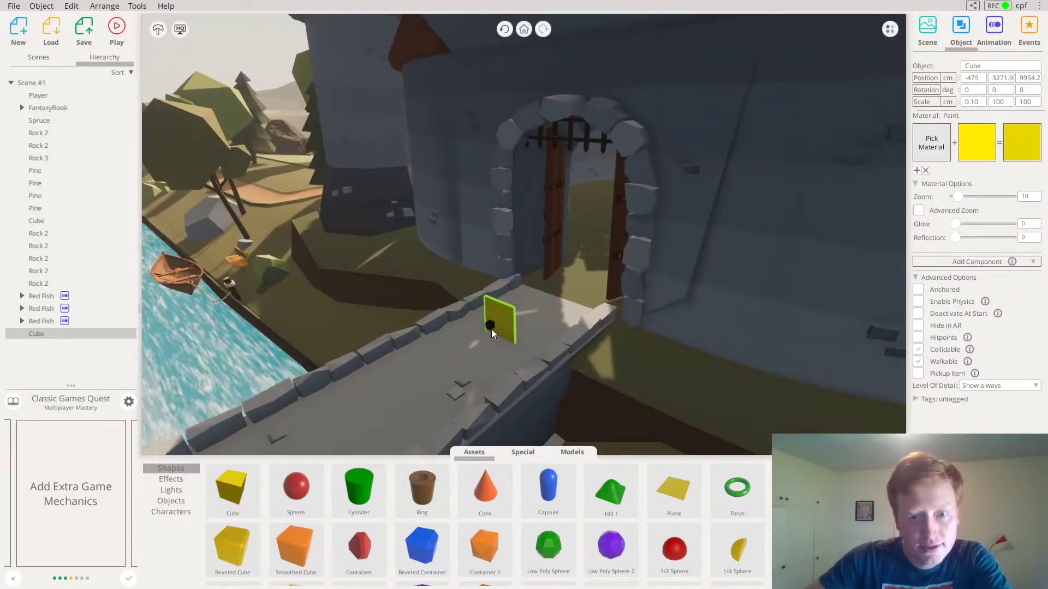
{"action": "left_click_drag", "start_coordinate": [491, 330], "coordinate": [528, 342]}
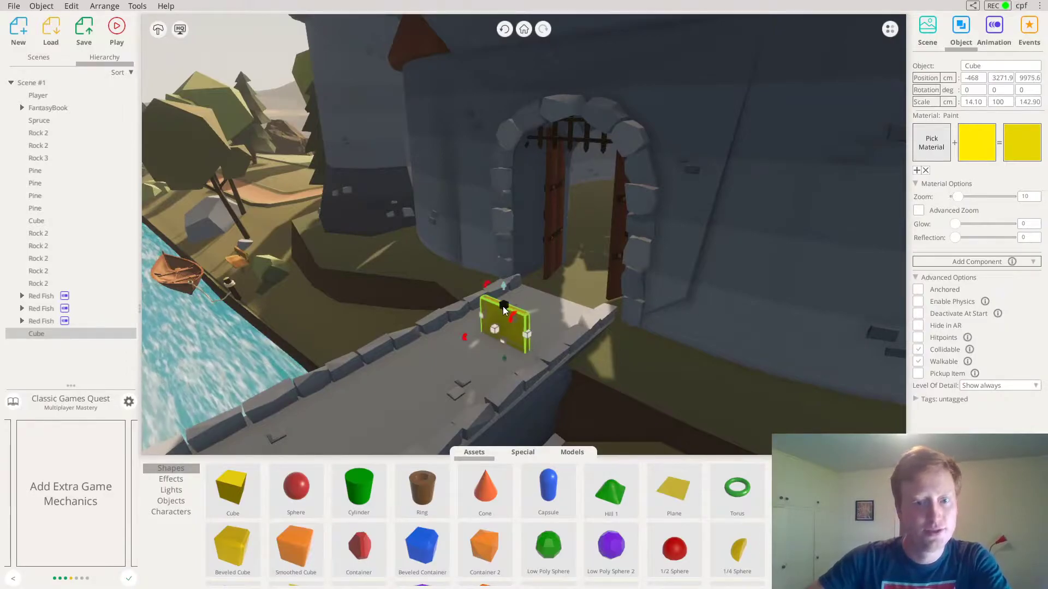
{"action": "left_click_drag", "start_coordinate": [503, 306], "coordinate": [506, 167]}
{"action": "left_click_drag", "start_coordinate": [530, 280], "coordinate": [572, 255]}
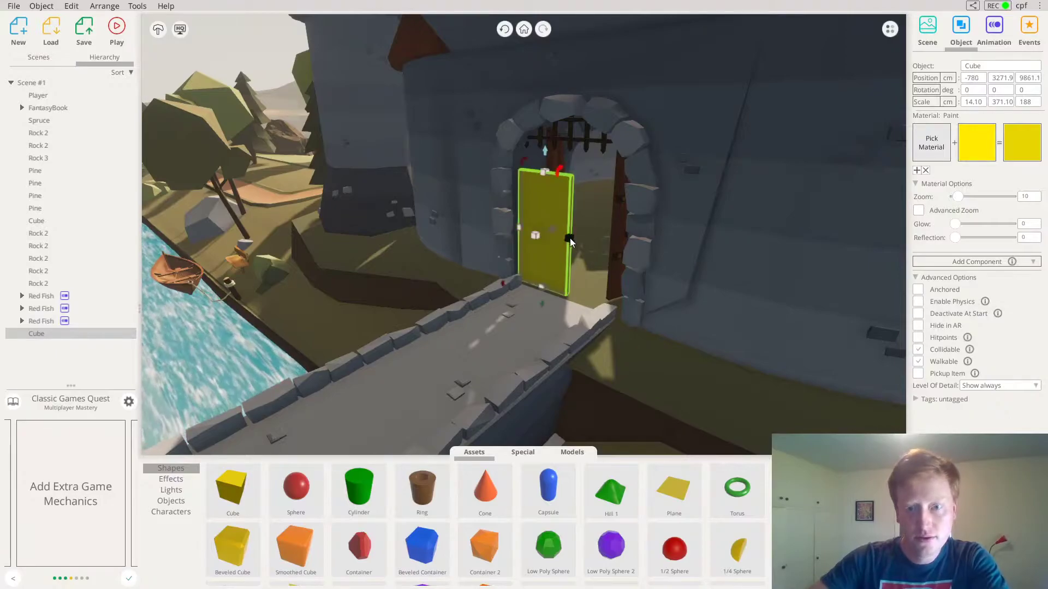
Stretch the slab across the castle gateway to about 365 cm wide and 421 cm tall.
{"action": "right_click_drag", "start_coordinate": [497, 343], "coordinate": [351, 359]}
{"action": "right_click_drag", "start_coordinate": [514, 304], "coordinate": [594, 234]}
{"action": "scroll", "coordinate": [624, 257], "scroll_direction": "up", "scroll_amount": 5}
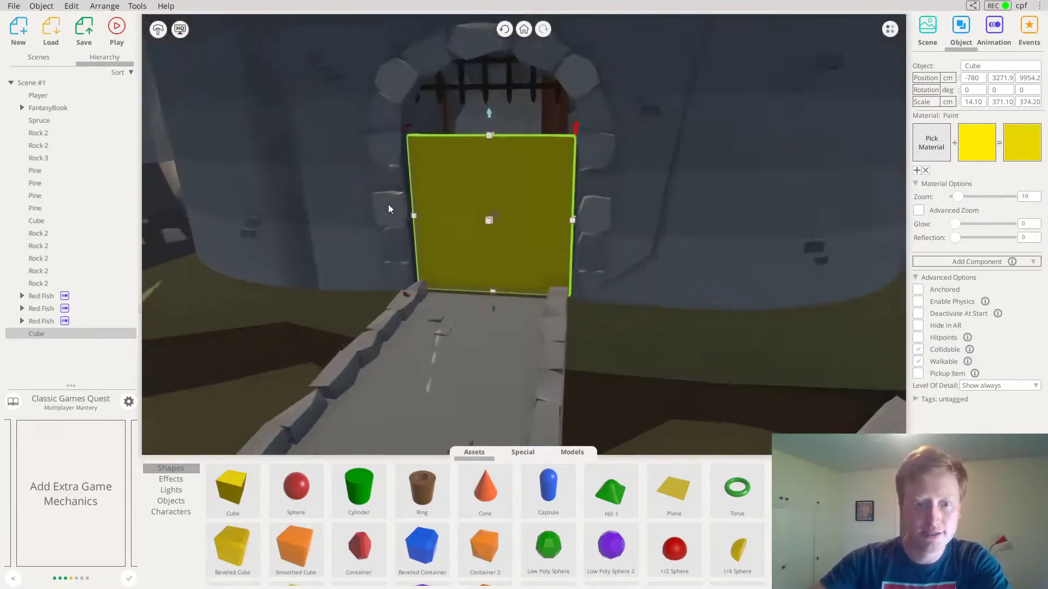
{"action": "left_click_drag", "start_coordinate": [407, 218], "coordinate": [410, 219]}
{"action": "left_click_drag", "start_coordinate": [573, 217], "coordinate": [568, 196]}
{"action": "left_click_drag", "start_coordinate": [488, 130], "coordinate": [486, 105]}
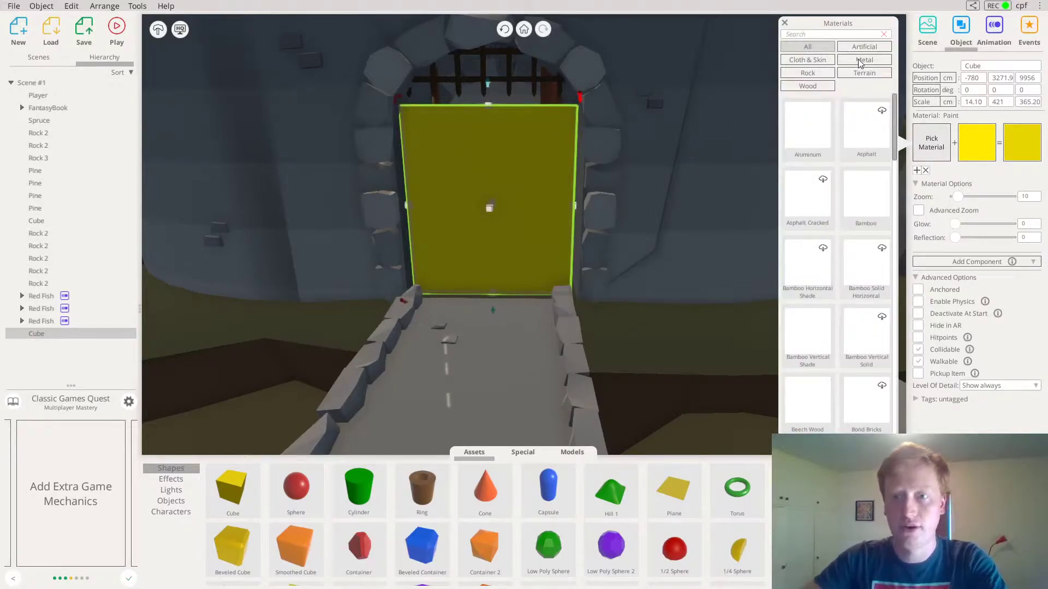
Apply the Rough Wood Panels material to the gate slab.
{"action": "left_click", "coordinate": [864, 60]}
{"action": "left_click", "coordinate": [808, 86]}
{"action": "scroll", "coordinate": [506, 232], "scroll_direction": "up", "scroll_amount": 5}
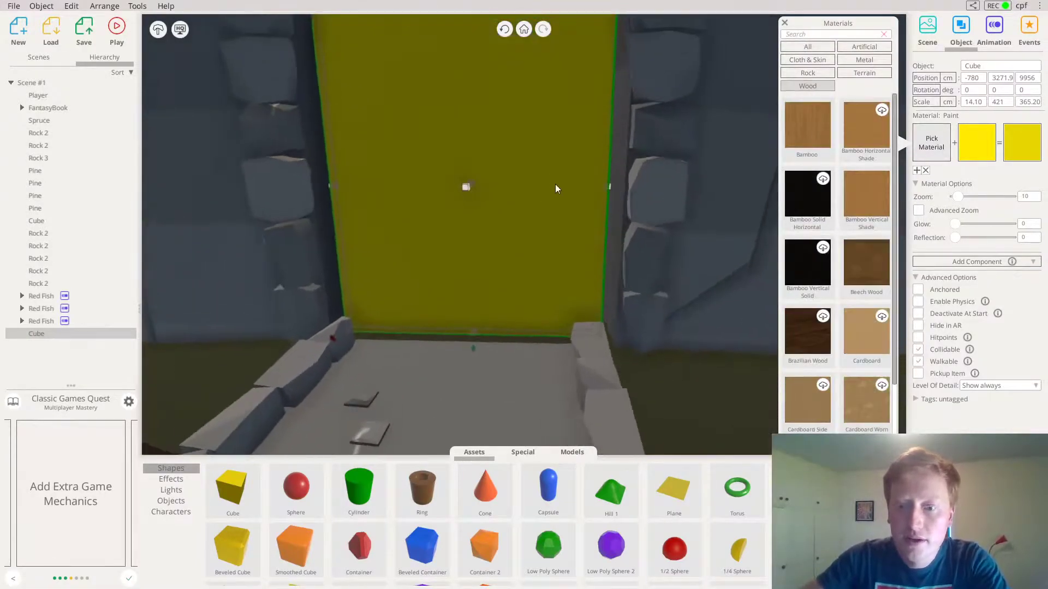
{"action": "scroll", "coordinate": [850, 375], "scroll_direction": "down", "scroll_amount": 5}
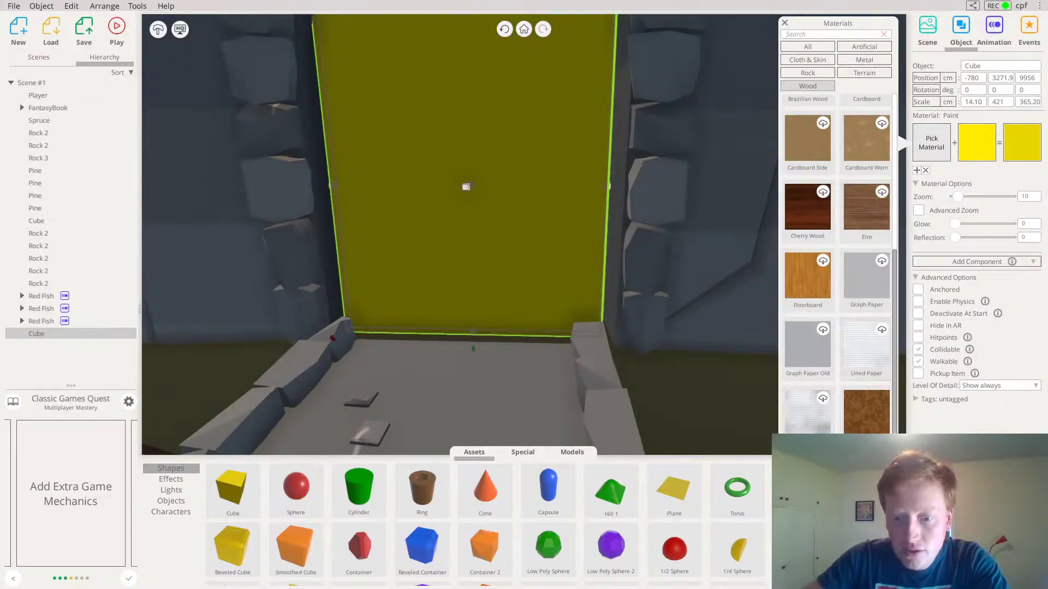
{"action": "left_click", "coordinate": [517, 337]}
{"action": "scroll", "coordinate": [511, 365], "scroll_direction": "down", "scroll_amount": 4}
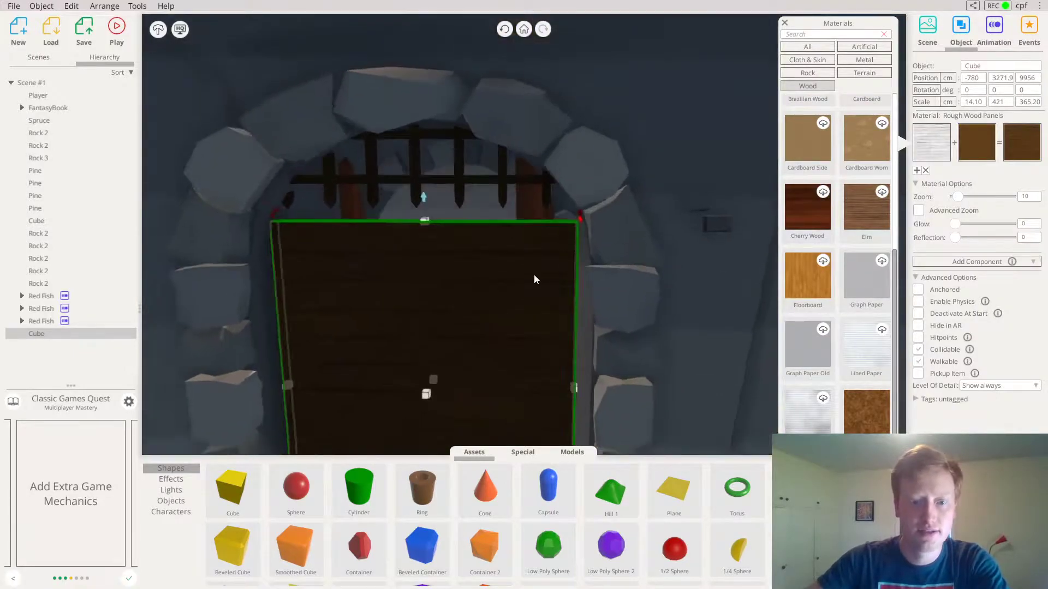
{"action": "scroll", "coordinate": [549, 257], "scroll_direction": "up", "scroll_amount": 2}
Lighten the wood's colour to an orange-brown, about RGB 204, 128, 55.
{"action": "left_click", "coordinate": [977, 143]}
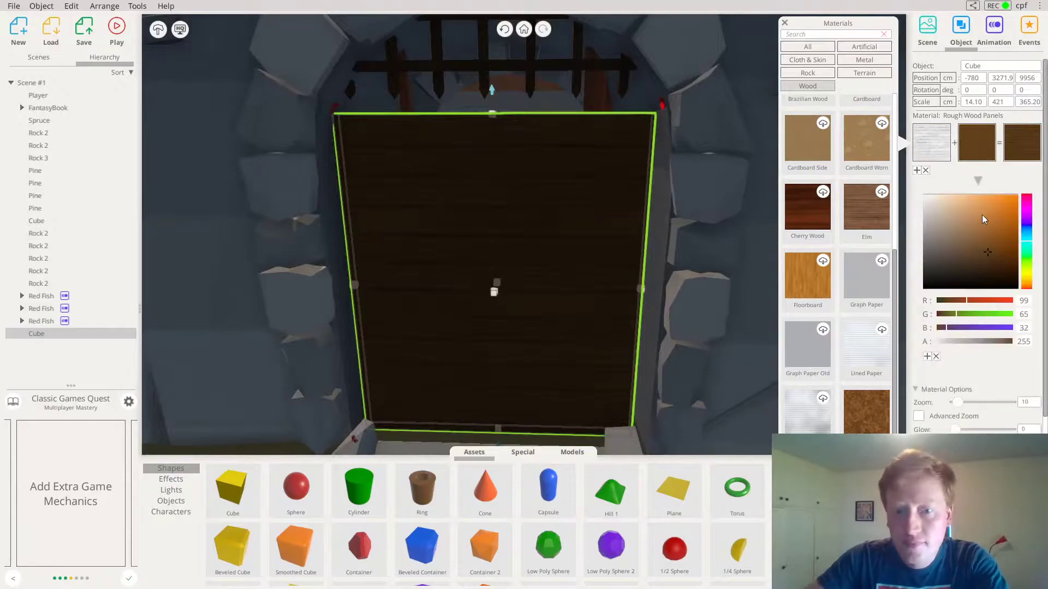
{"action": "left_click", "coordinate": [964, 235]}
{"action": "left_click_drag", "start_coordinate": [991, 221], "coordinate": [994, 213]}
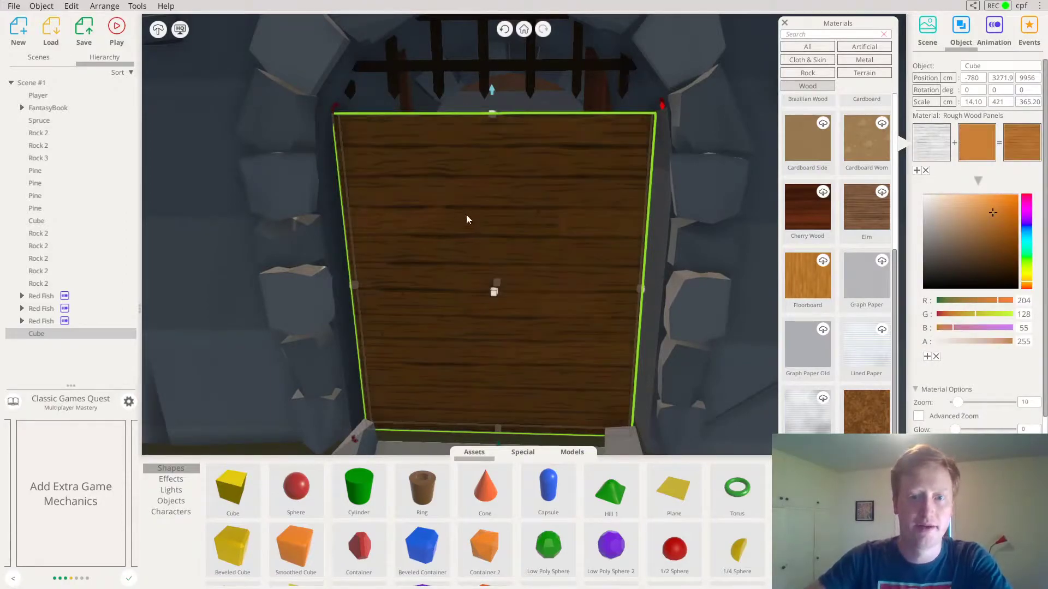
Extend the wooden gate down into the bridge floor and widen it into both sides of the stone arch.
{"action": "scroll", "coordinate": [533, 185], "scroll_direction": "down", "scroll_amount": 3}
{"action": "left_click_drag", "start_coordinate": [509, 374], "coordinate": [508, 378]}
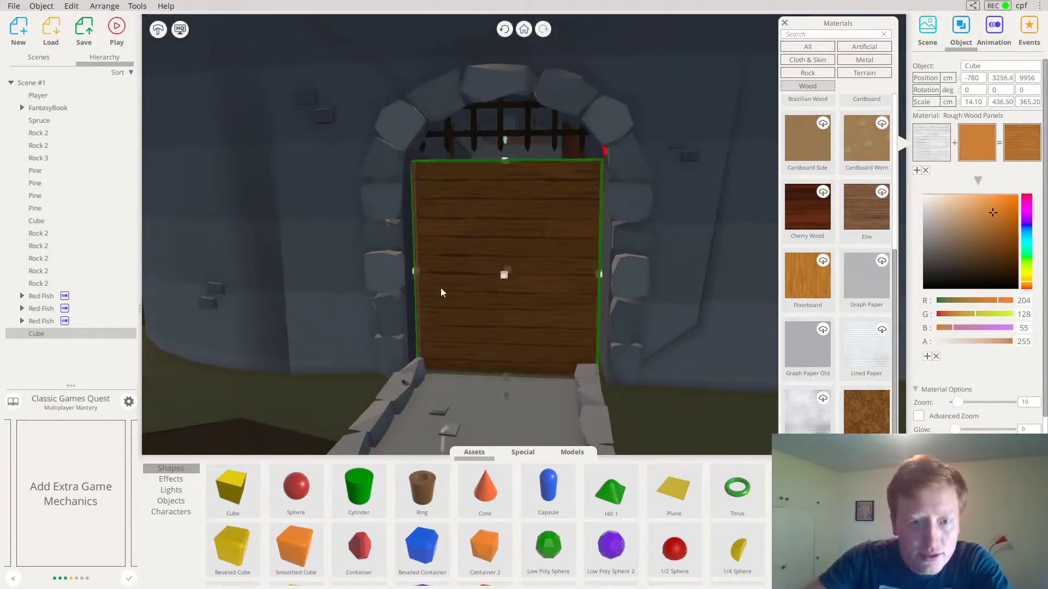
{"action": "left_click_drag", "start_coordinate": [414, 270], "coordinate": [410, 271]}
{"action": "left_click_drag", "start_coordinate": [598, 272], "coordinate": [595, 377]}
Duplicate the wooden panel, position both panels on the bridge before the gateway, and thin the copy to 8.8 cm.
{"action": "right_click_drag", "start_coordinate": [595, 377], "coordinate": [437, 295]}
{"action": "left_click_drag", "start_coordinate": [501, 359], "coordinate": [482, 333], "text": "alt"}
{"action": "left_click_drag", "start_coordinate": [674, 215], "coordinate": [644, 245]}
{"action": "left_click_drag", "start_coordinate": [636, 127], "coordinate": [700, 185]}
{"action": "left_click_drag", "start_coordinate": [641, 332], "coordinate": [477, 319]}
{"action": "left_click_drag", "start_coordinate": [462, 149], "coordinate": [460, 146]}
{"action": "left_click_drag", "start_coordinate": [483, 293], "coordinate": [643, 335]}
{"action": "left_click_drag", "start_coordinate": [650, 328], "coordinate": [5, 196]}
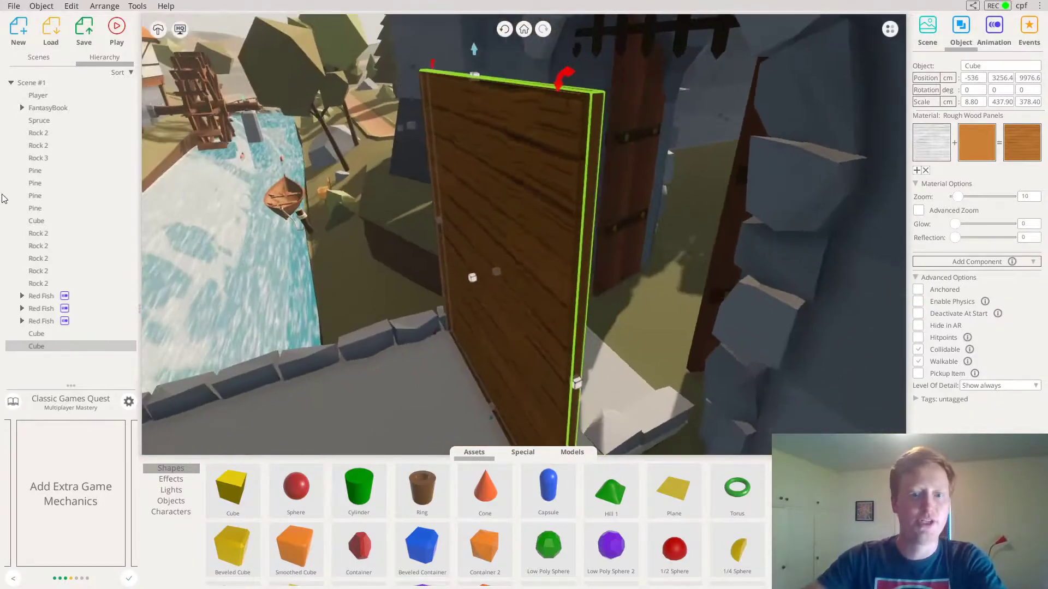
{"action": "left_click_drag", "start_coordinate": [180, 210], "coordinate": [349, 213]}
Apply the Iron metal material to the thinner copy of the gate panel.
{"action": "left_click", "coordinate": [937, 152]}
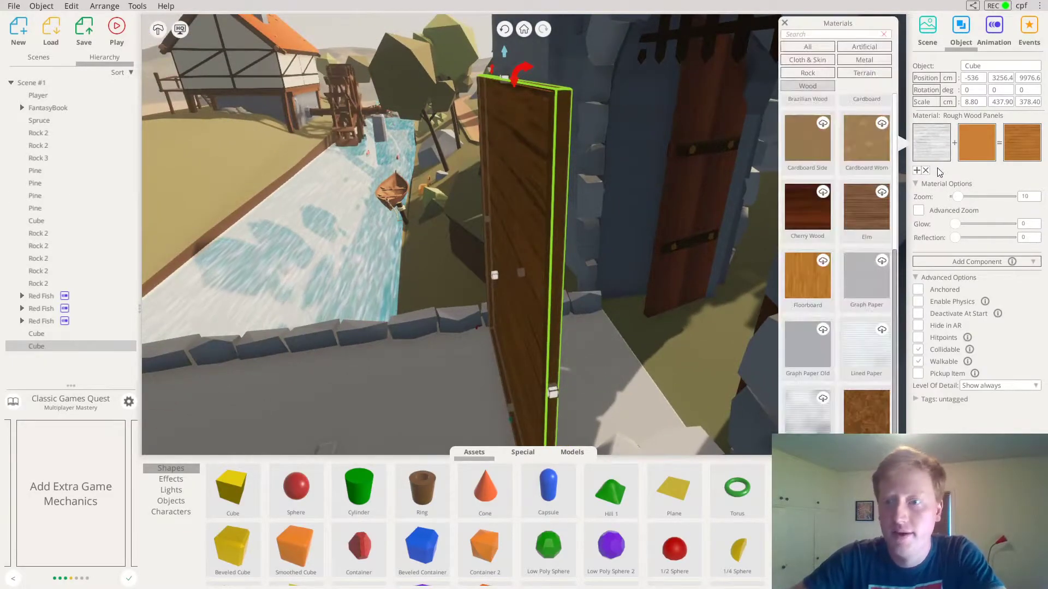
{"action": "left_click", "coordinate": [864, 74]}
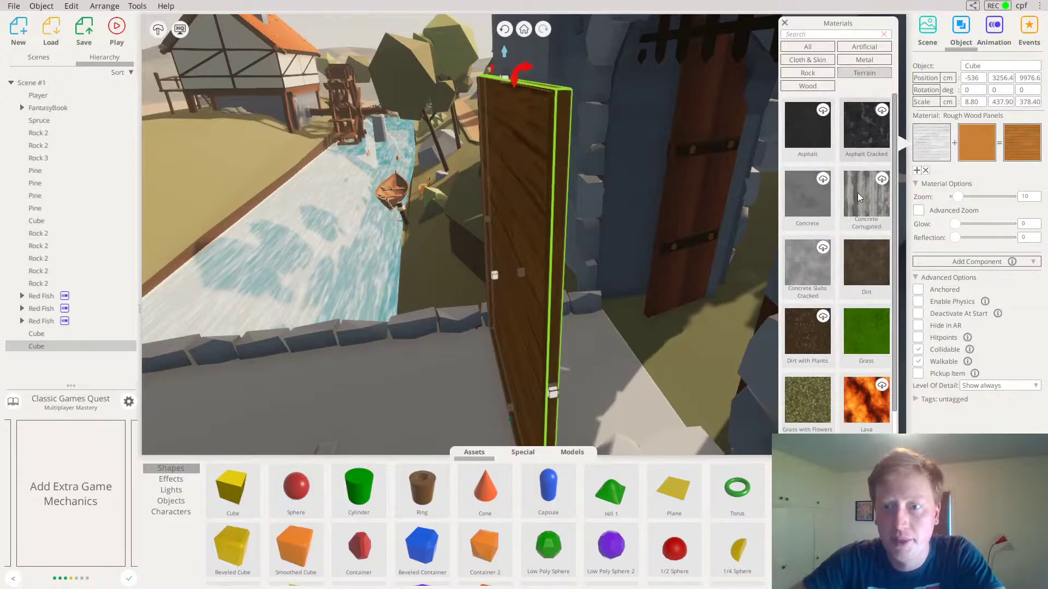
{"action": "left_click", "coordinate": [864, 59]}
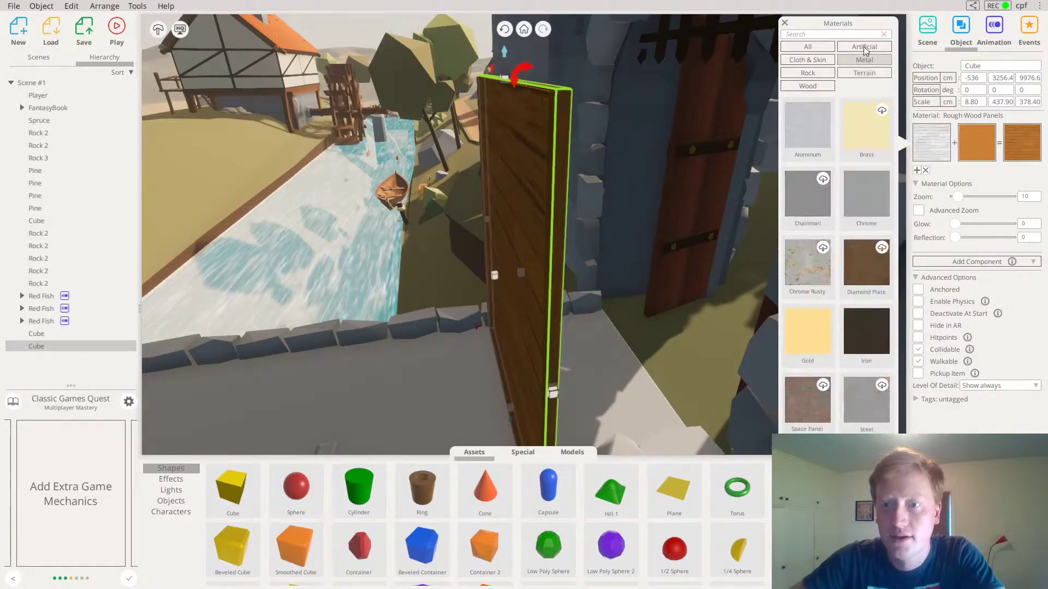
{"action": "left_click", "coordinate": [867, 333]}
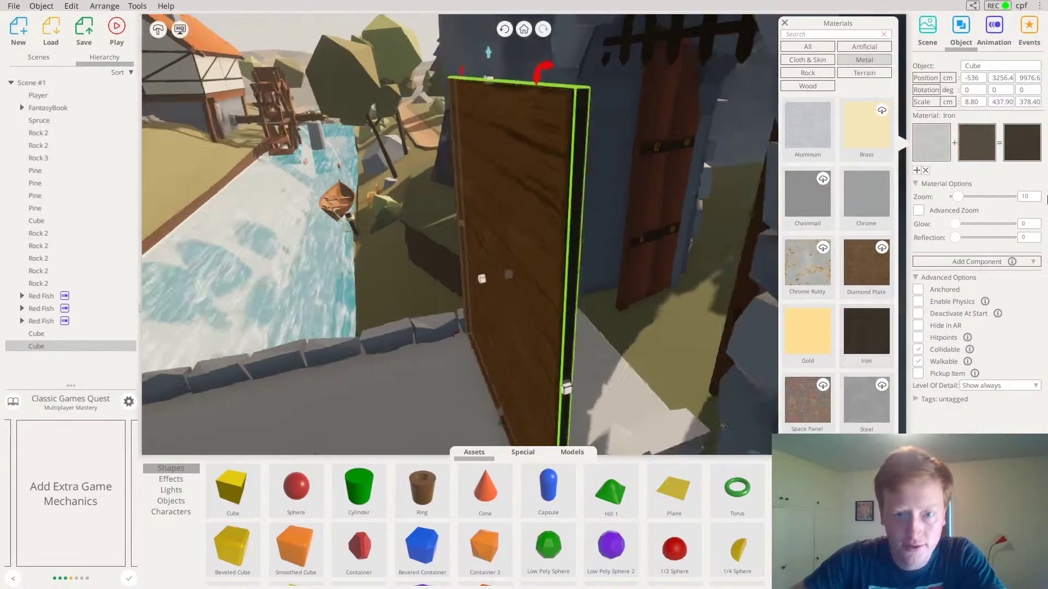
{"action": "right_click_drag", "start_coordinate": [661, 261], "coordinate": [491, 437]}
{"action": "right_click_drag", "start_coordinate": [491, 327], "coordinate": [607, 240]}
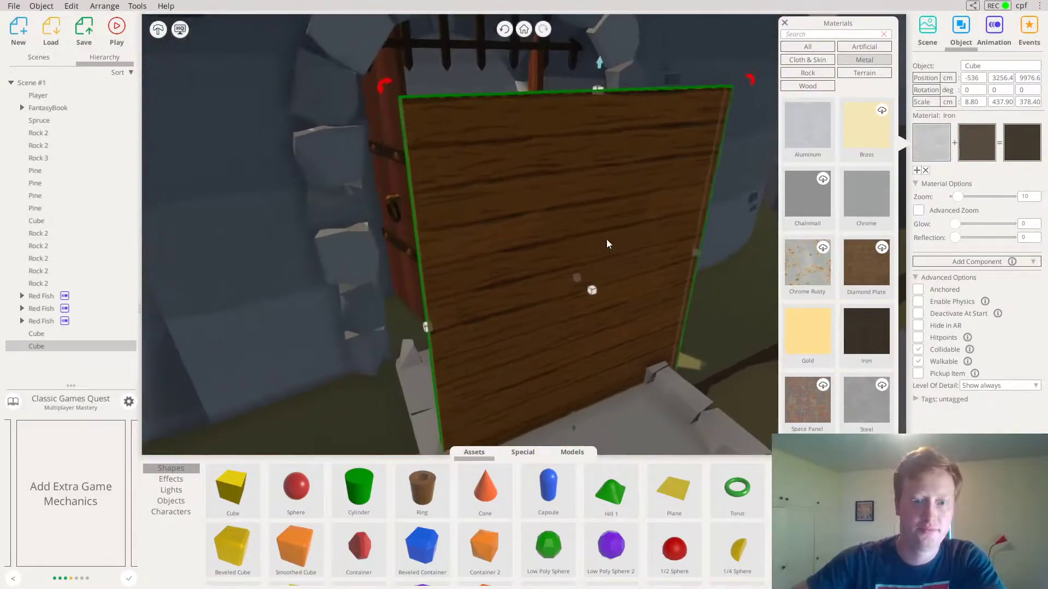
Select only the thin iron panel and widen it to 381 cm, past the edge of the wooden panel.
{"action": "left_click", "coordinate": [540, 231], "text": "shift"}
{"action": "right_click_drag", "start_coordinate": [538, 231], "coordinate": [516, 247]}
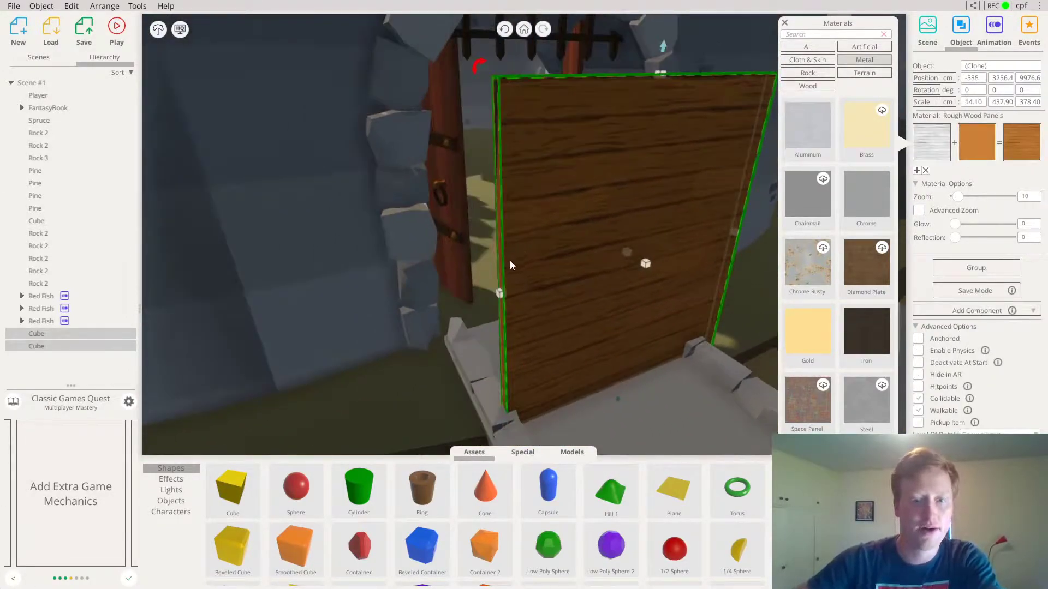
{"action": "left_click", "coordinate": [535, 213]}
{"action": "left_click", "coordinate": [497, 86]}
{"action": "right_click_drag", "start_coordinate": [493, 87], "coordinate": [757, 176]}
{"action": "left_click", "coordinate": [758, 176]}
{"action": "left_click", "coordinate": [522, 78]}
{"action": "double_click", "coordinate": [517, 75]}
{"action": "left_click", "coordinate": [517, 77]}
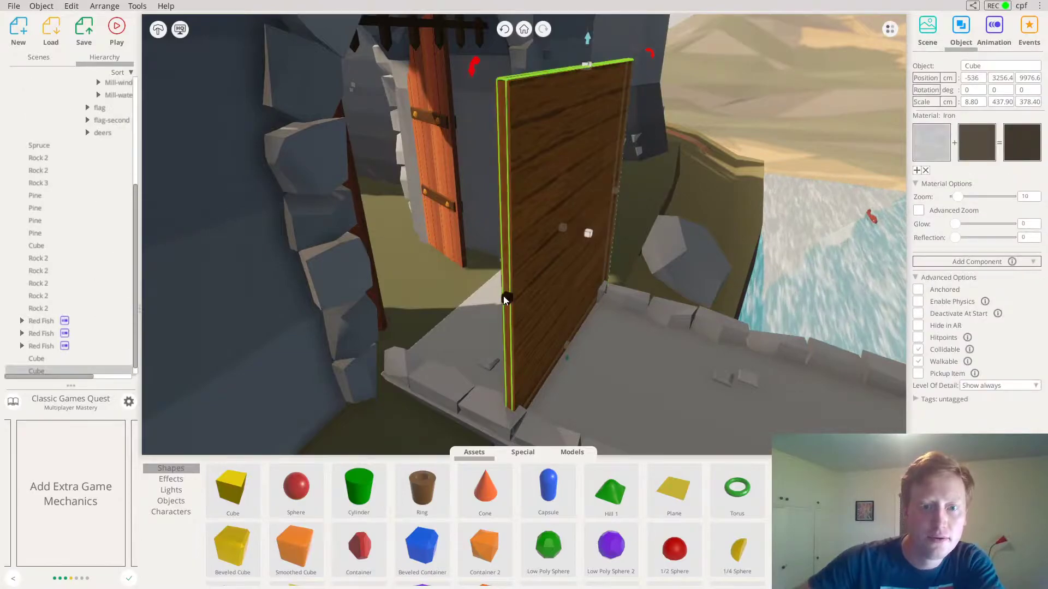
{"action": "left_click_drag", "start_coordinate": [506, 301], "coordinate": [504, 303]}
Raise the iron panel's height to 476.7 cm so it extends above the wooden panel.
{"action": "right_click_drag", "start_coordinate": [510, 303], "coordinate": [466, 221]}
{"action": "scroll", "coordinate": [472, 229], "scroll_direction": "down", "scroll_amount": 3}
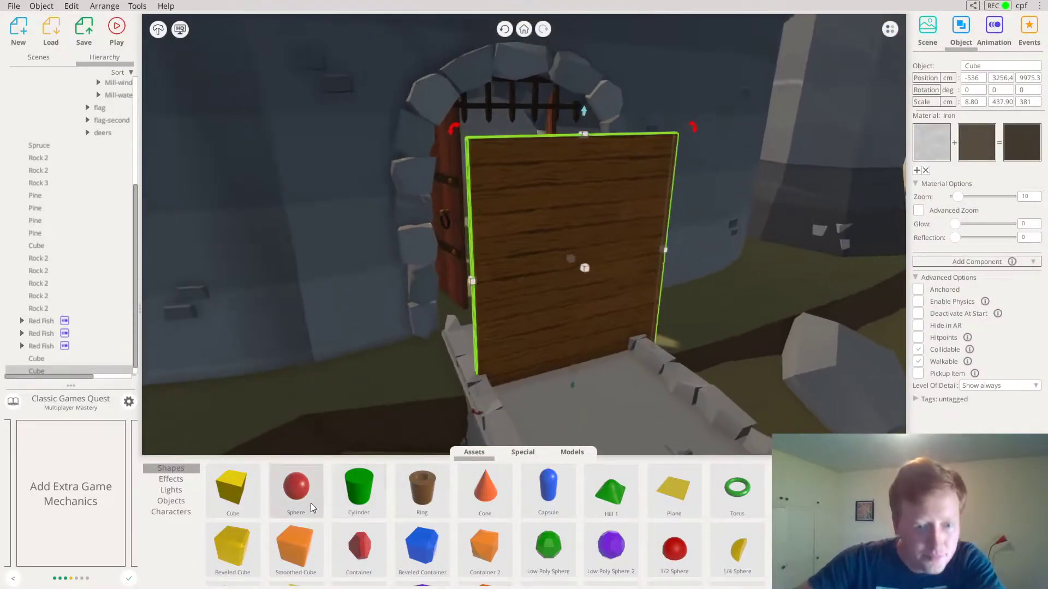
{"action": "right_click_drag", "start_coordinate": [580, 295], "coordinate": [526, 236]}
{"action": "scroll", "coordinate": [575, 540], "scroll_direction": "down", "scroll_amount": 7}
{"action": "right_click_drag", "start_coordinate": [467, 166], "coordinate": [490, 277]}
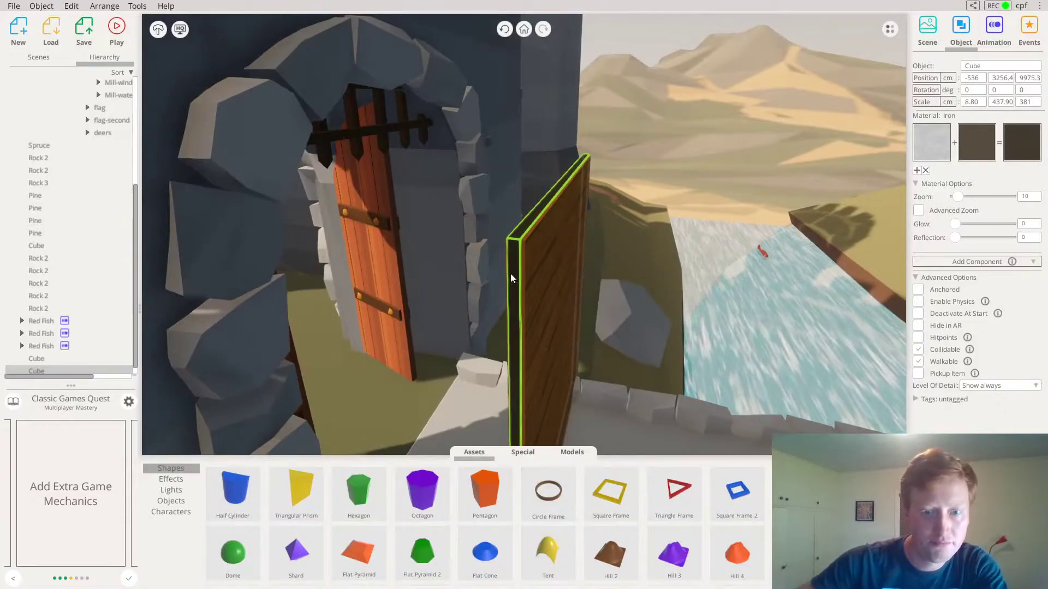
{"action": "left_click_drag", "start_coordinate": [562, 179], "coordinate": [563, 146]}
Select the wooden and iron gate panels together and combine them into one group.
{"action": "left_click", "coordinate": [545, 241]}
{"action": "left_click", "coordinate": [521, 175], "text": "shift"}
{"action": "scroll", "coordinate": [608, 270], "scroll_direction": "down", "scroll_amount": 1}
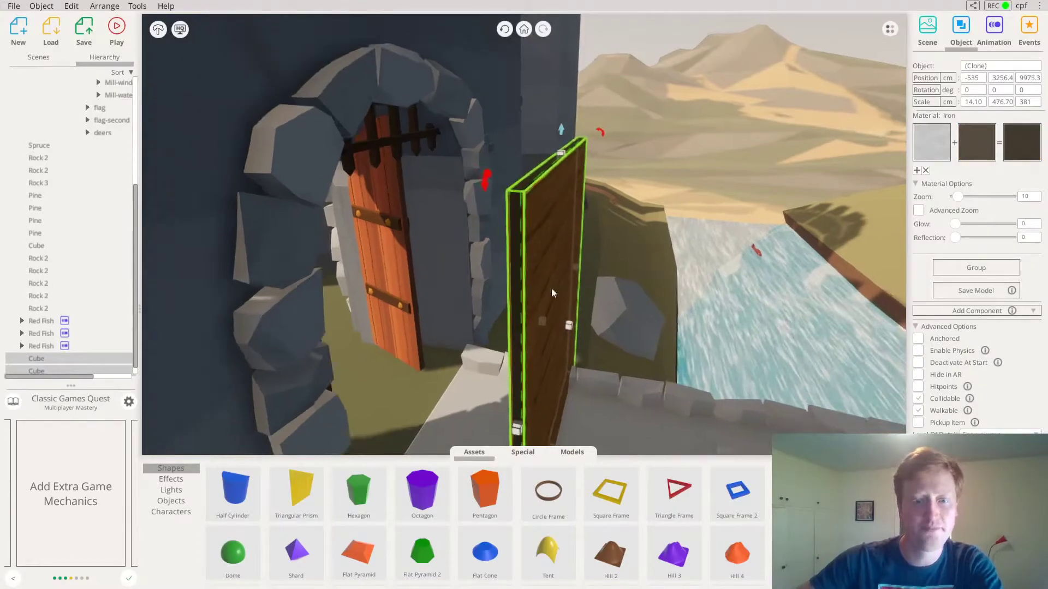
{"action": "right_click_drag", "start_coordinate": [608, 271], "coordinate": [549, 284]}
{"action": "key", "text": "ctrl+g"}
{"action": "right_click_drag", "start_coordinate": [447, 377], "coordinate": [392, 354]}
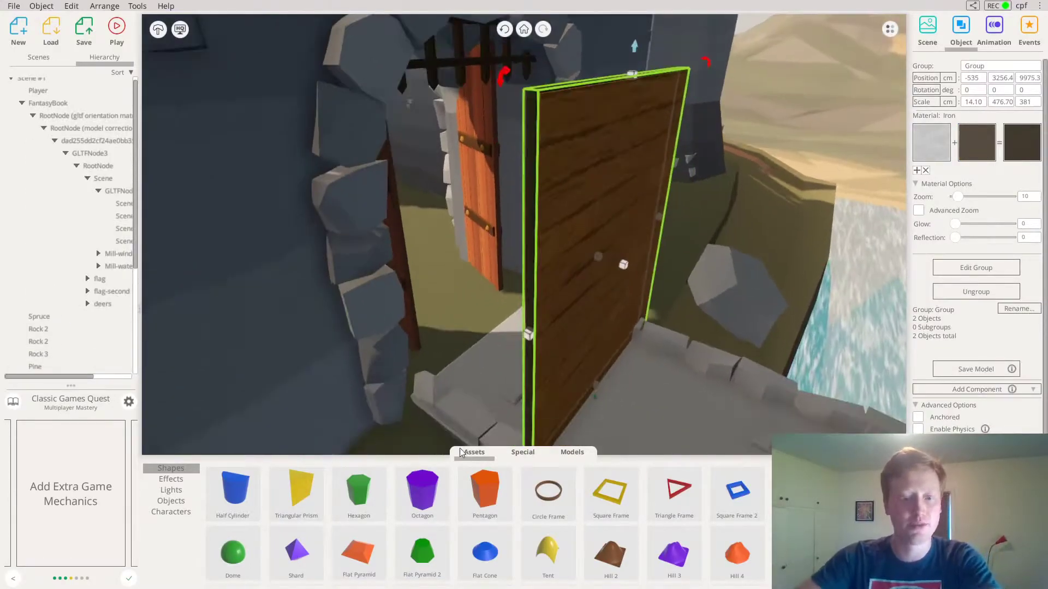
Add a hinge point to the scene at the foot of the castle gateway.
{"action": "left_click", "coordinate": [531, 456]}
{"action": "right_click_drag", "start_coordinate": [610, 273], "coordinate": [650, 218]}
{"action": "scroll", "coordinate": [663, 214], "scroll_direction": "down", "scroll_amount": 2}
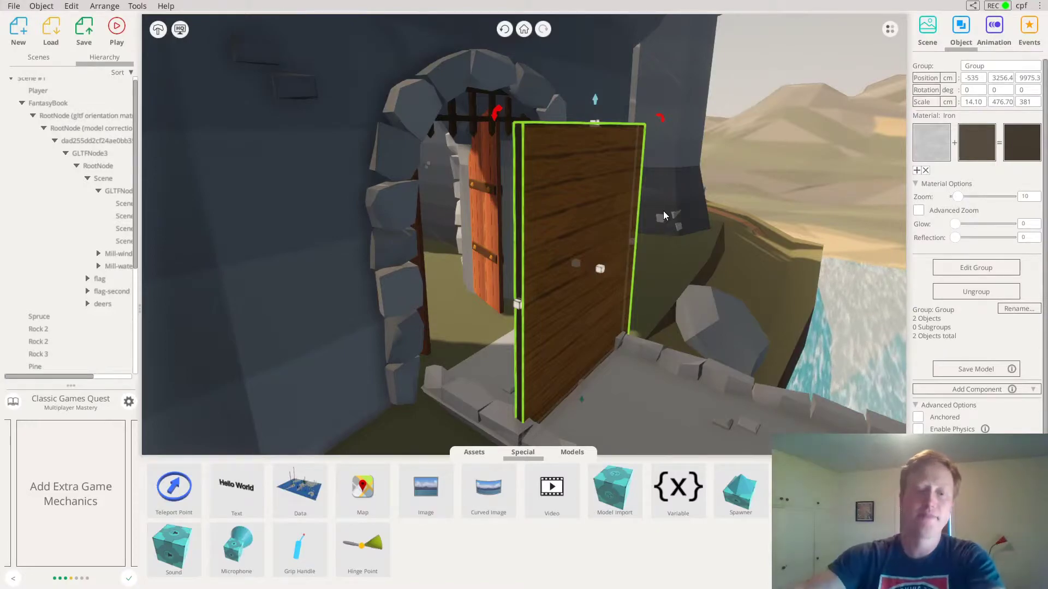
{"action": "right_click_drag", "start_coordinate": [608, 179], "coordinate": [618, 205]}
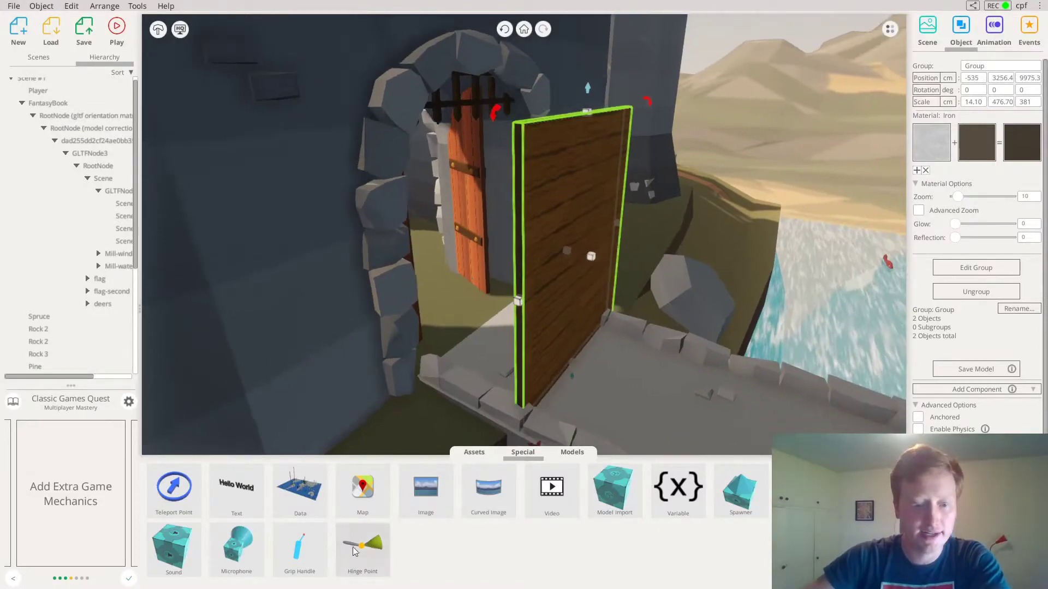
{"action": "left_click", "coordinate": [424, 366]}
{"action": "left_click", "coordinate": [421, 364]}
{"action": "right_click_drag", "start_coordinate": [467, 368], "coordinate": [496, 365]}
Move the gate group toward the gateway opening and place the hinge point at the base of the gateway's stone frame.
{"action": "left_click", "coordinate": [527, 340]}
{"action": "left_click_drag", "start_coordinate": [526, 340], "coordinate": [424, 298]}
{"action": "right_click_drag", "start_coordinate": [424, 298], "coordinate": [479, 313]}
{"action": "scroll", "coordinate": [473, 285], "scroll_direction": "up", "scroll_amount": 5}
{"action": "left_click_drag", "start_coordinate": [481, 313], "coordinate": [532, 307]}
{"action": "key", "text": "ctrl+z"}
{"action": "right_click_drag", "start_coordinate": [535, 307], "coordinate": [554, 293]}
{"action": "left_click_drag", "start_coordinate": [555, 294], "coordinate": [480, 350]}
{"action": "left_click_drag", "start_coordinate": [417, 412], "coordinate": [382, 418]}
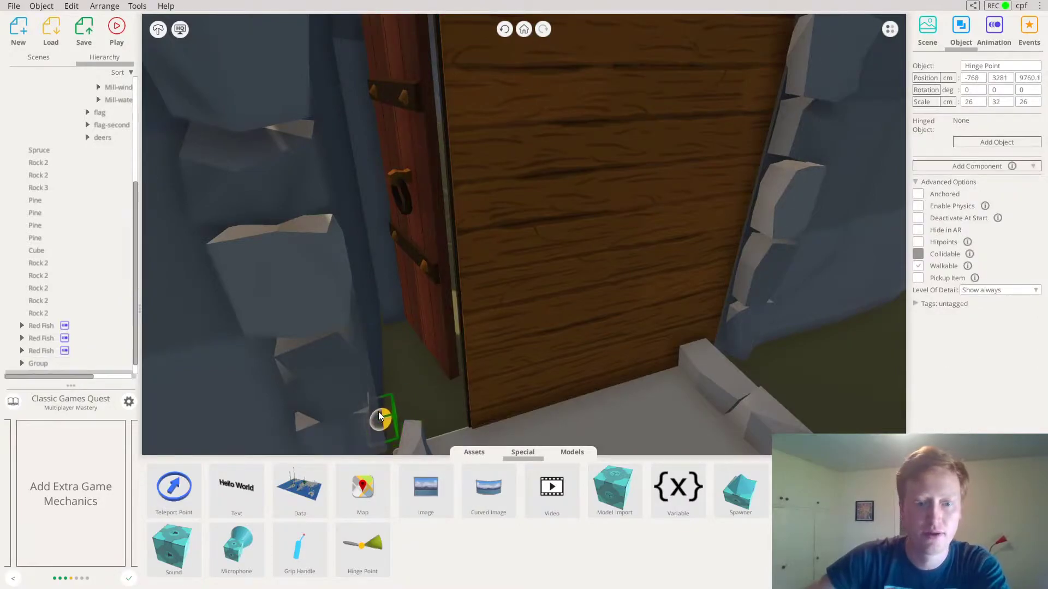
Assign the gate group as the hinge point's hinged object and rename the group DoorGroup.
{"action": "left_click", "coordinate": [977, 142]}
{"action": "left_click", "coordinate": [523, 255]}
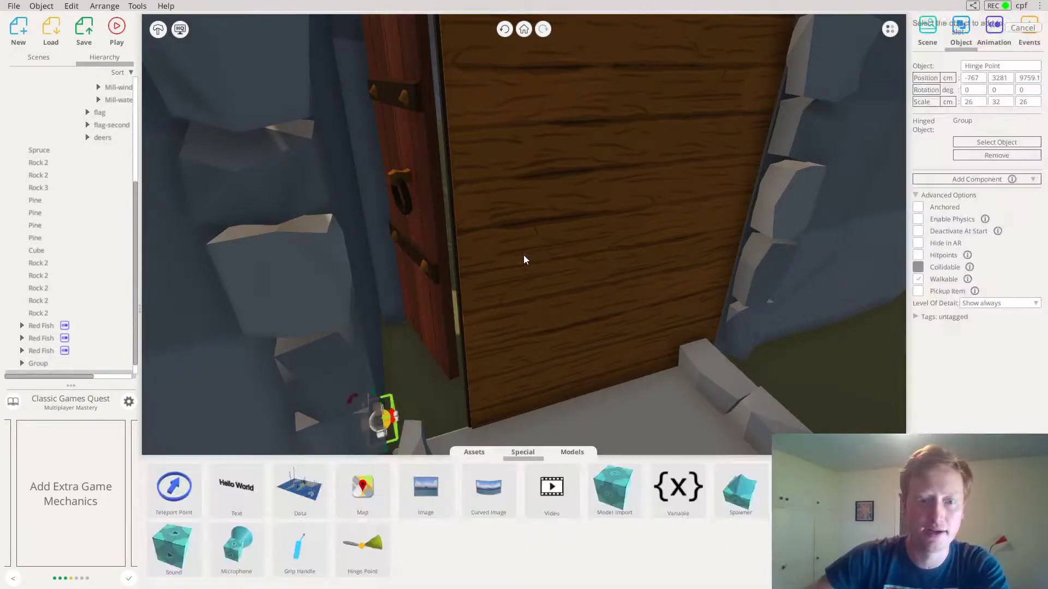
{"action": "left_click", "coordinate": [789, 162]}
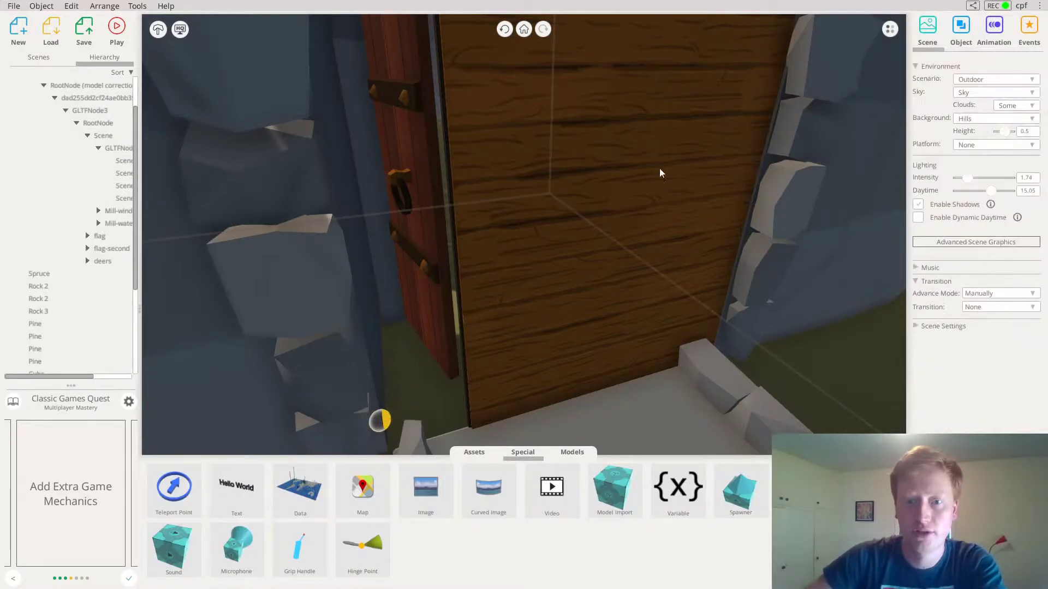
{"action": "left_click", "coordinate": [633, 173]}
{"action": "left_click", "coordinate": [628, 174]}
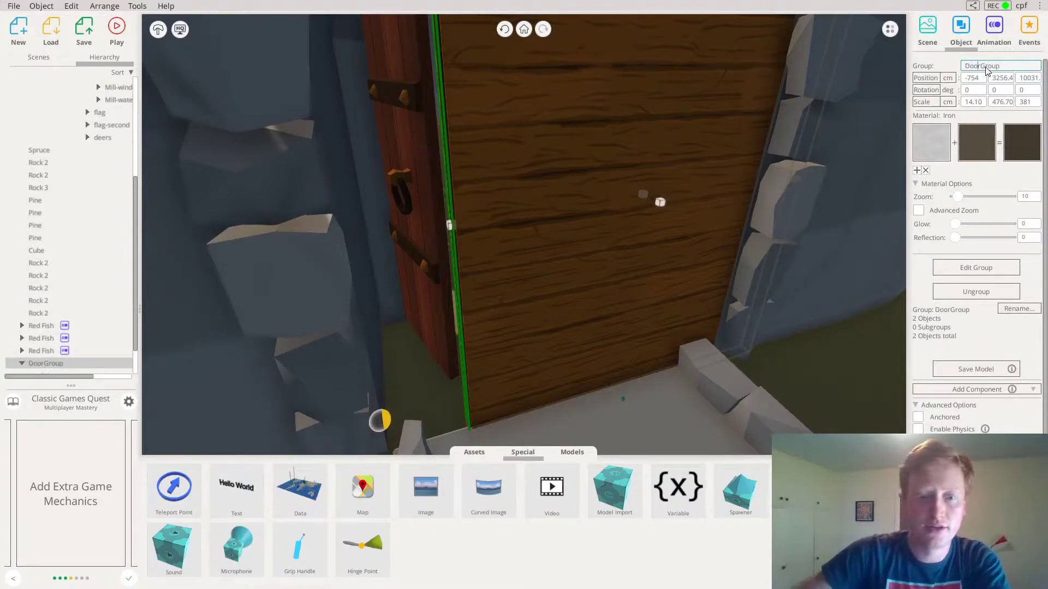
Slide DoorGroup sideways to fill the gateway opening and check the hinge point's hinged object.
{"action": "left_click_drag", "start_coordinate": [574, 191], "coordinate": [474, 214]}
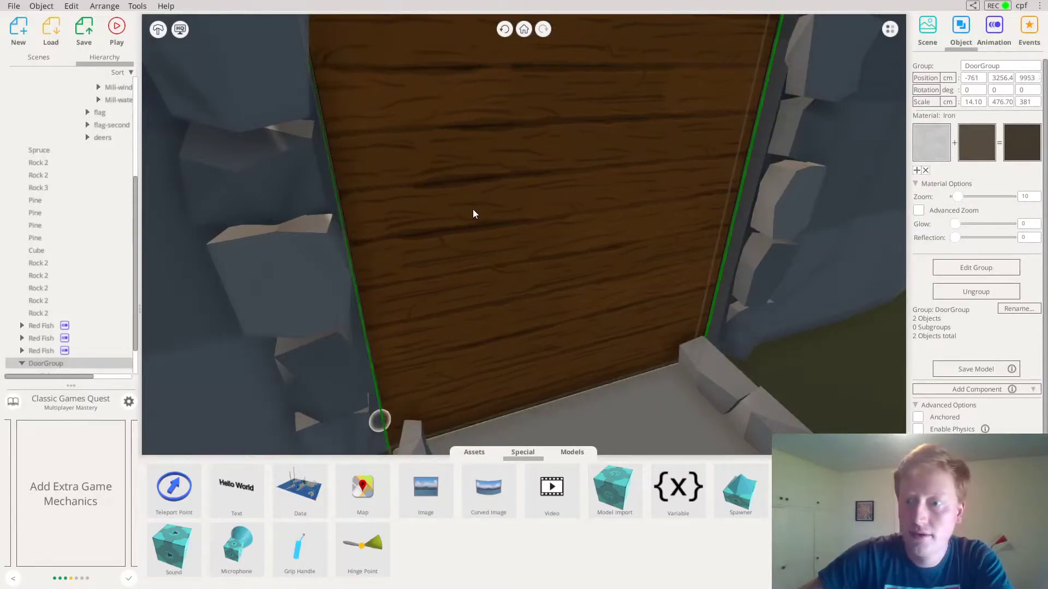
{"action": "left_click", "coordinate": [380, 421]}
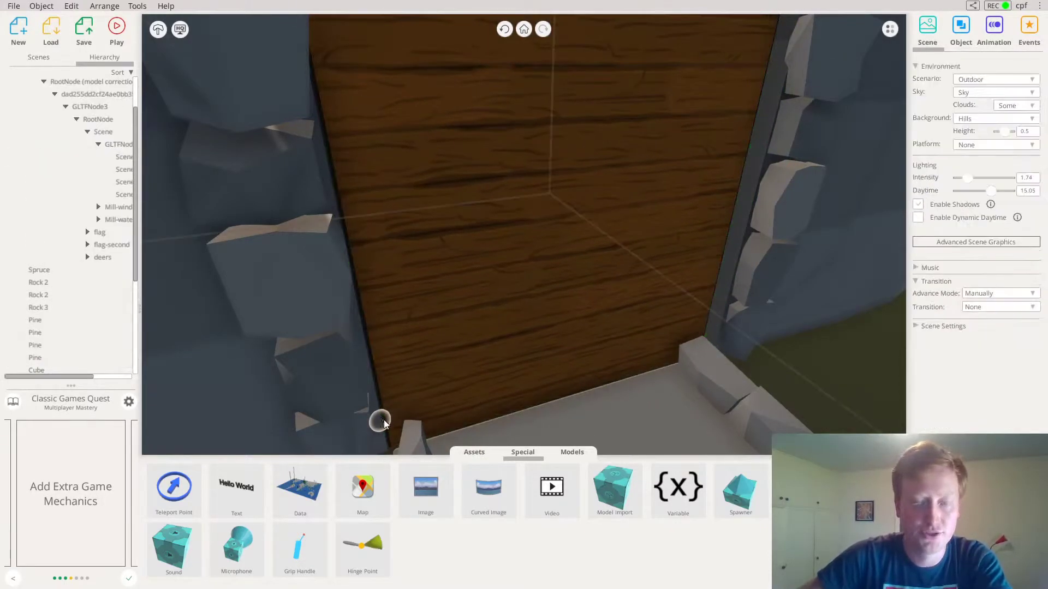
{"action": "left_click", "coordinate": [382, 422]}
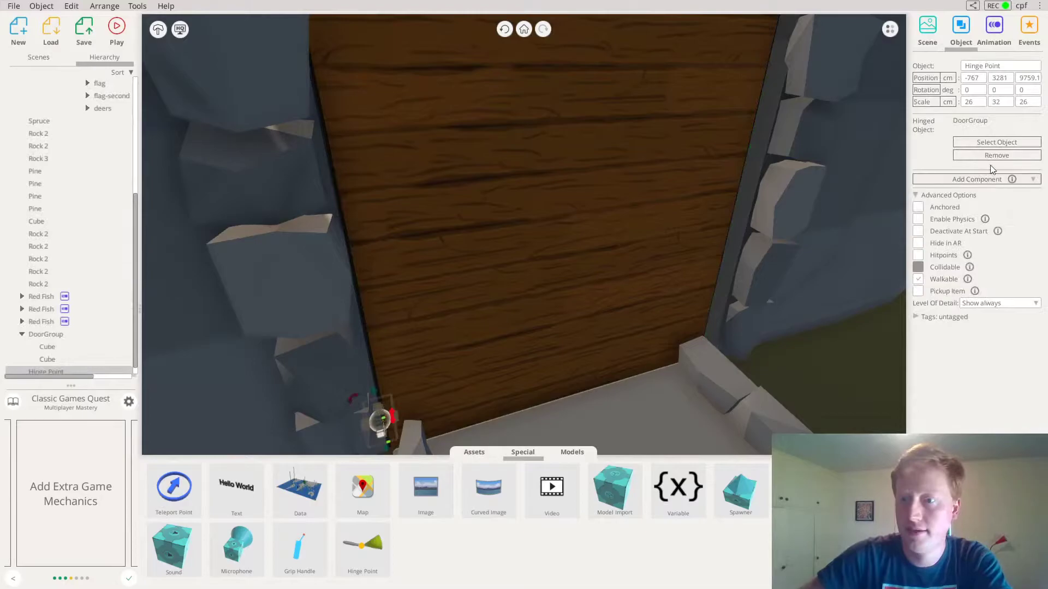
{"action": "left_click", "coordinate": [476, 314]}
{"action": "scroll", "coordinate": [502, 319], "scroll_direction": "down", "scroll_amount": 3}
Animate DoorGroup to swing down flat onto the bridge, with a duration of 8 seconds and the Ease In type.
{"action": "left_click", "coordinate": [564, 216]}
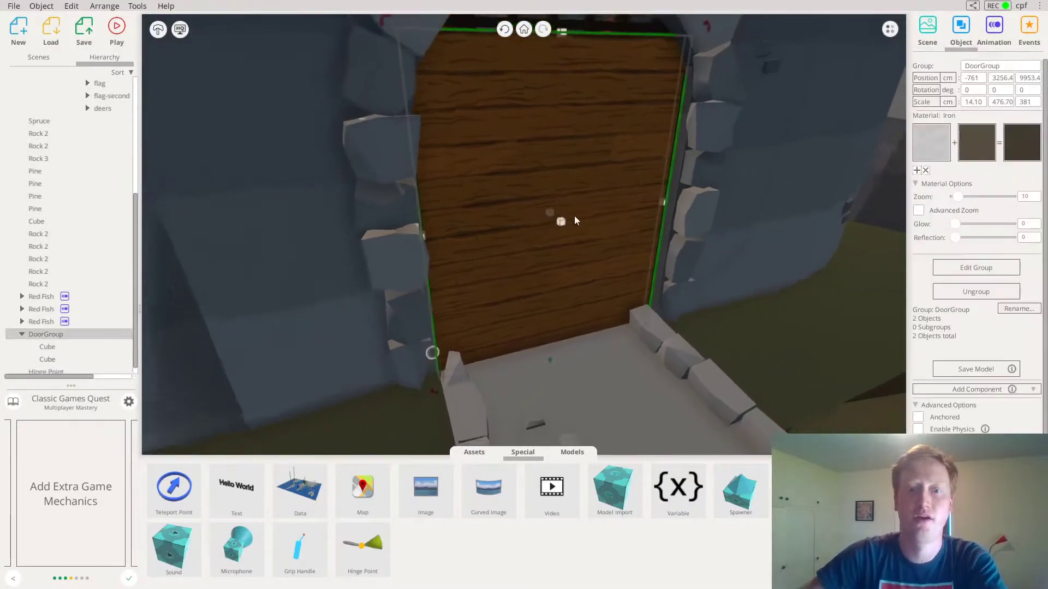
{"action": "scroll", "coordinate": [596, 235], "scroll_direction": "down", "scroll_amount": 5}
{"action": "left_click", "coordinate": [1008, 45]}
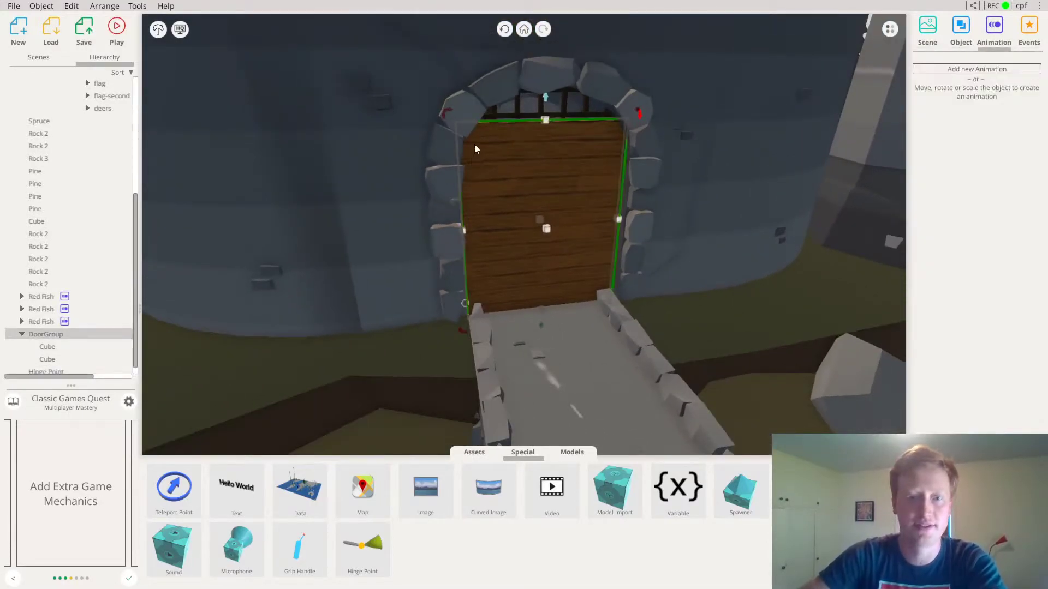
{"action": "mouse_move", "coordinate": [637, 113]}
{"action": "left_mouse_down"}
{"action": "mouse_move", "coordinate": [639, 122]}
{"action": "mouse_move", "coordinate": [676, 34]}
{"action": "left_mouse_up"}
{"action": "left_click_drag", "start_coordinate": [674, 250], "coordinate": [817, 231]}
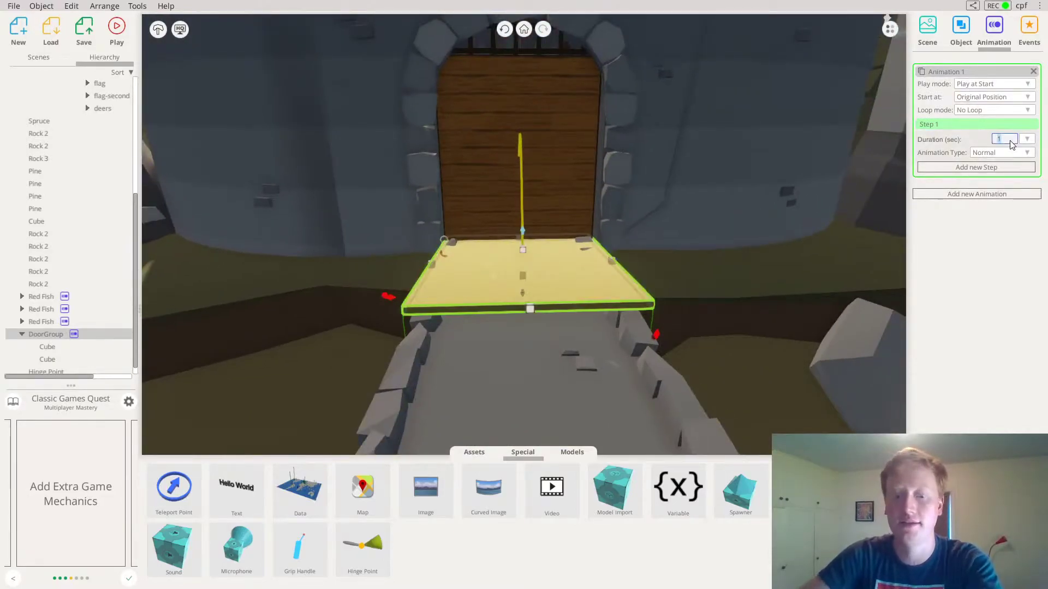
{"action": "left_click_drag", "start_coordinate": [840, 224], "coordinate": [1046, 136]}
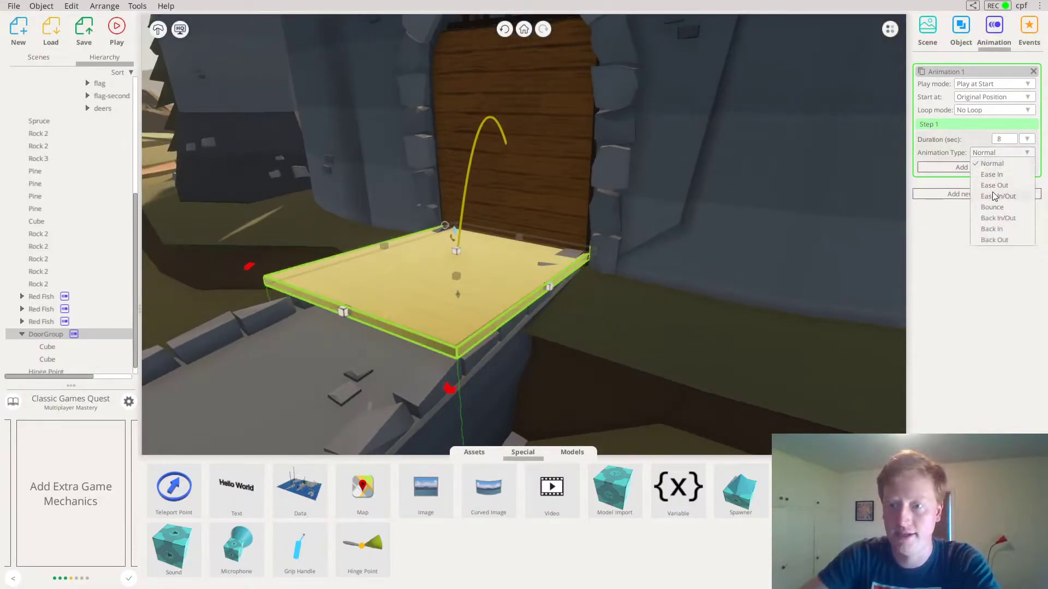
{"action": "left_click", "coordinate": [990, 177]}
Move the Player onto the bridge, at the end away from the castle gate.
{"action": "scroll", "coordinate": [400, 178], "scroll_direction": "down", "scroll_amount": 5}
{"action": "left_click_drag", "start_coordinate": [400, 178], "coordinate": [380, 197]}
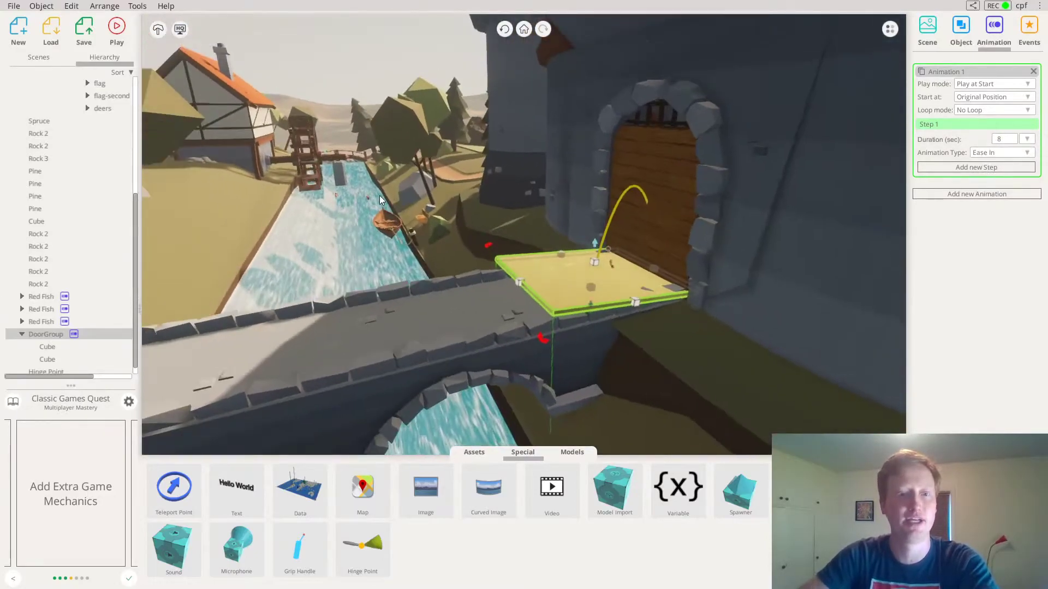
{"action": "left_click", "coordinate": [321, 276]}
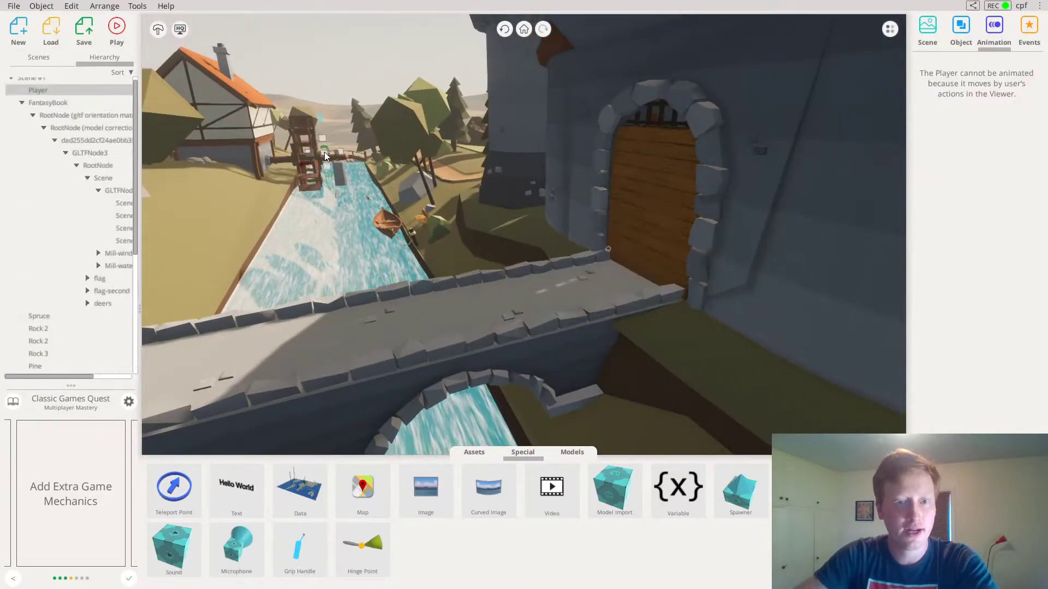
{"action": "left_click_drag", "start_coordinate": [322, 318], "coordinate": [268, 346]}
{"action": "left_click_drag", "start_coordinate": [349, 324], "coordinate": [349, 315]}
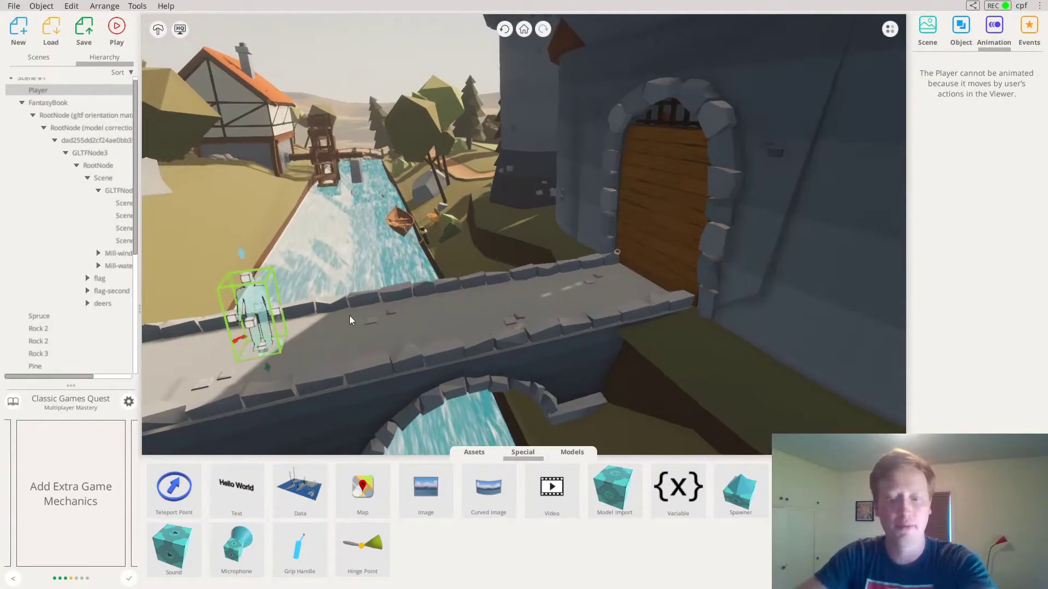
Play the scene, watch the gate's opening animation, walk through the gateway into the castle, and return to editing.
{"action": "key", "text": "F5"}
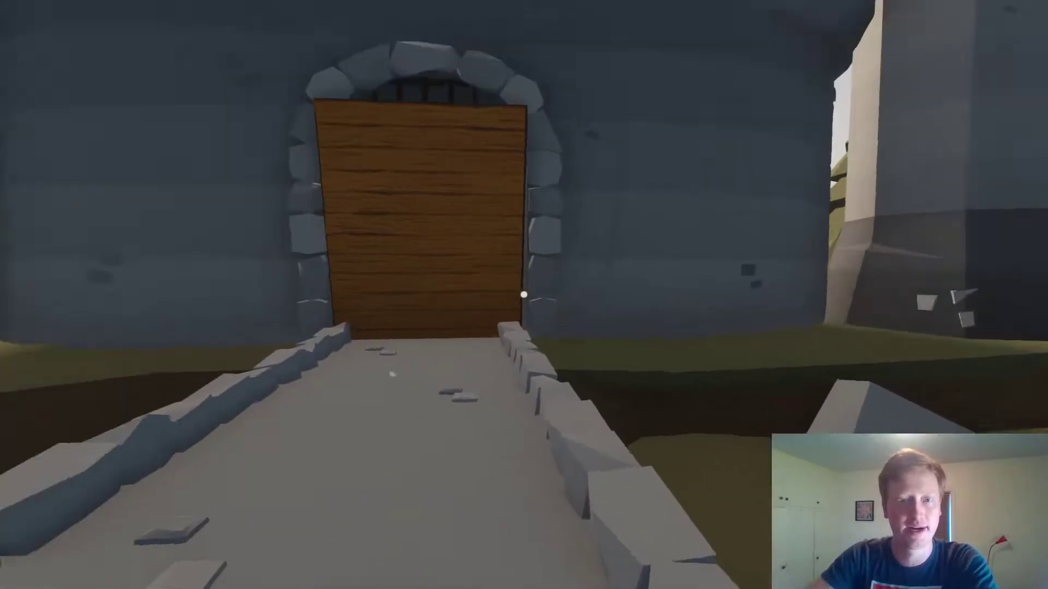
{"action": "left_click", "coordinate": [524, 294]}
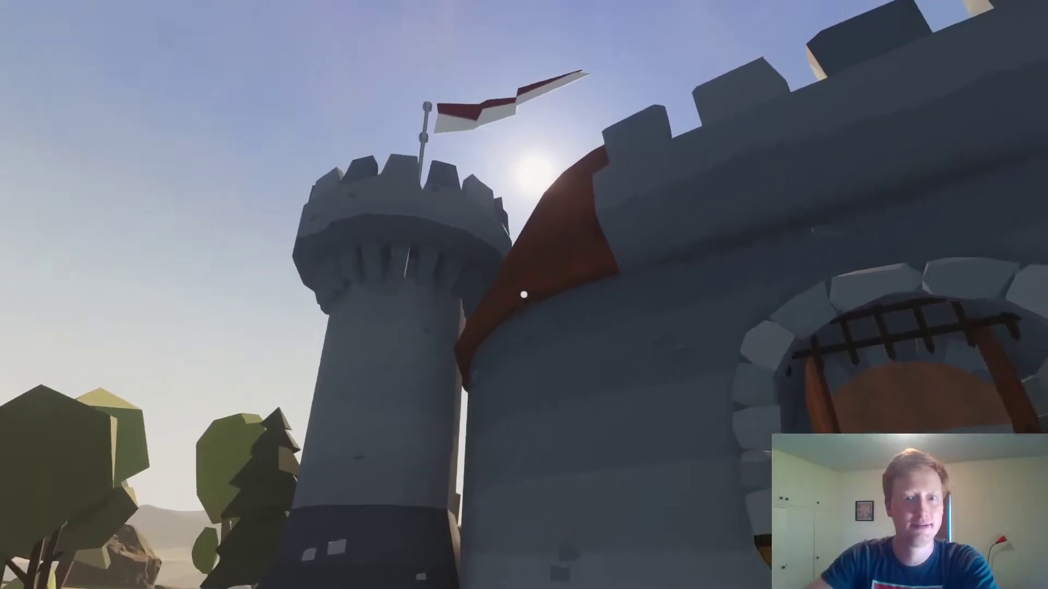
{"action": "key", "text": "w"}
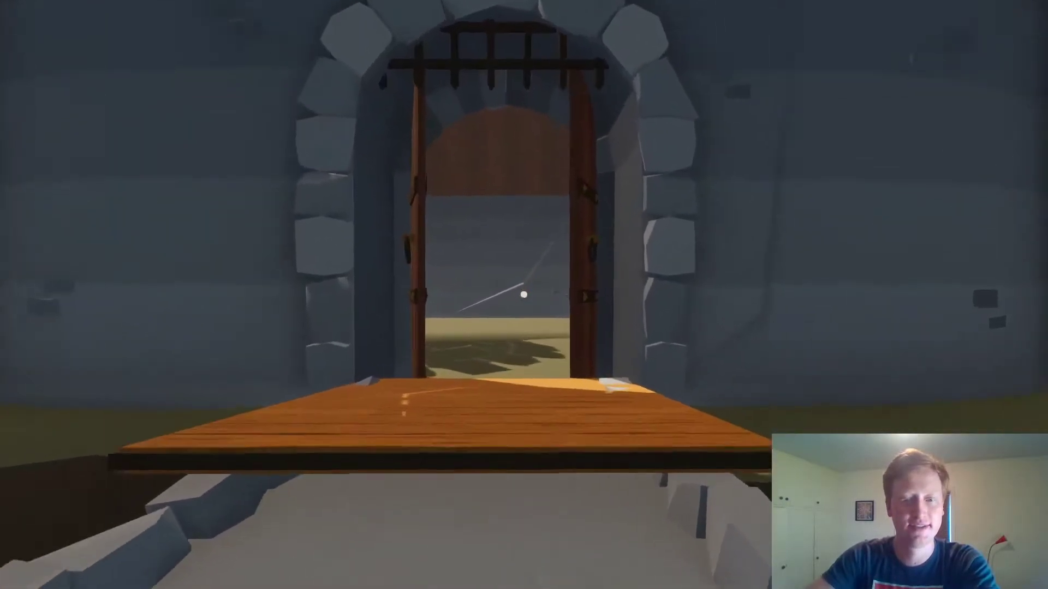
{"action": "key", "text": "w"}
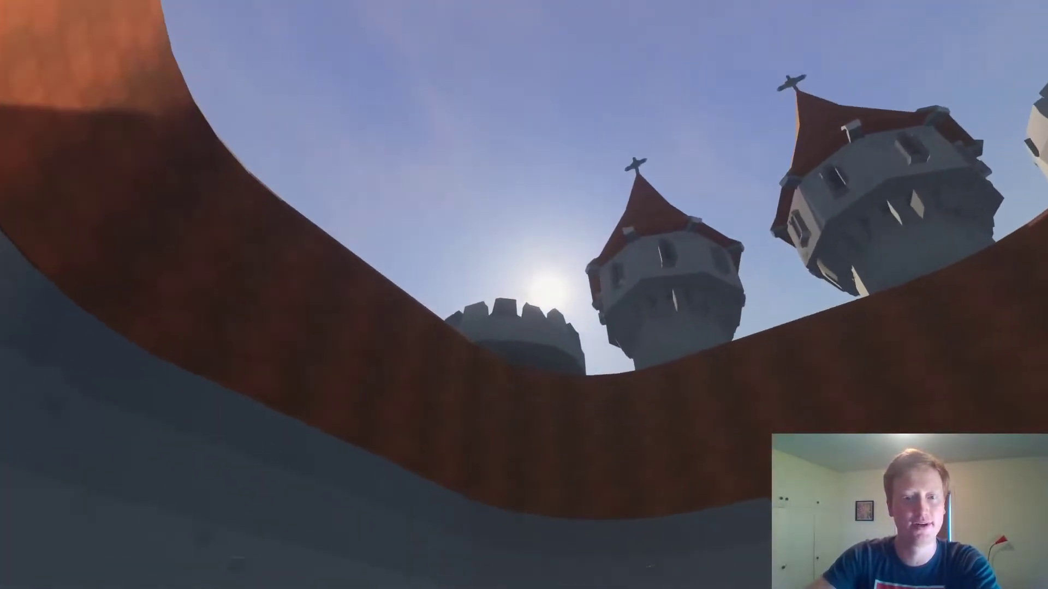
{"action": "key", "text": "Escape"}
{"action": "key", "text": "Escape"}
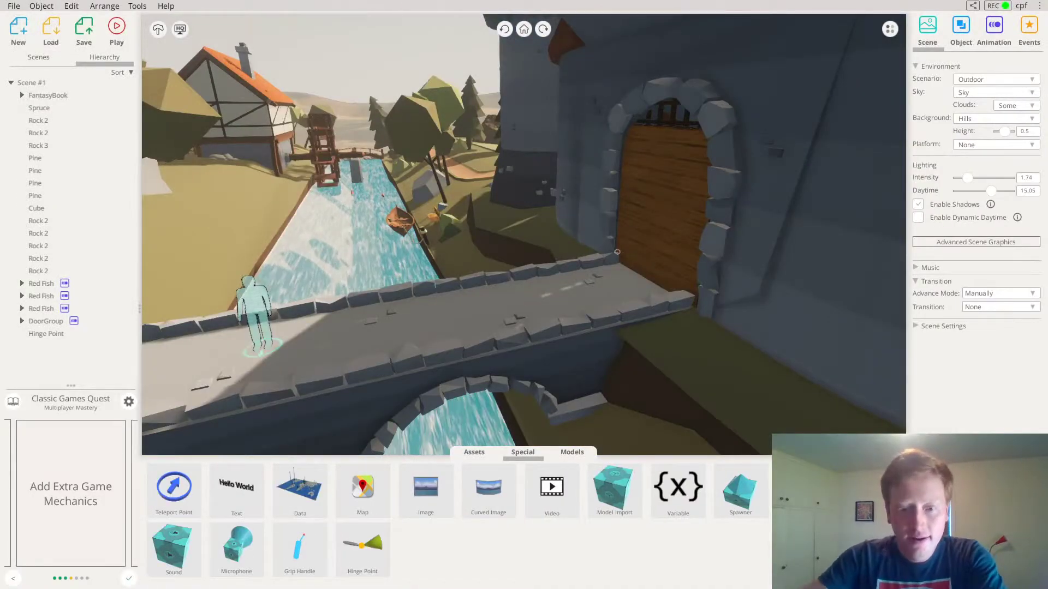
Set the Player's rotation about the vertical axis to 180 degrees on the bridge.
{"action": "left_click_drag", "start_coordinate": [477, 237], "coordinate": [593, 311]}
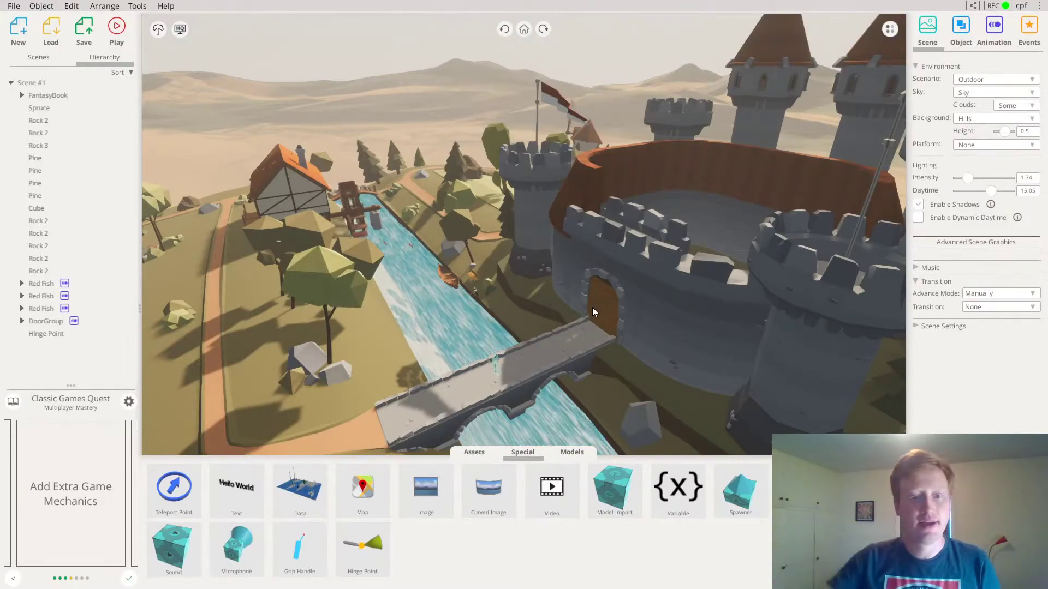
{"action": "left_click_drag", "start_coordinate": [592, 307], "coordinate": [665, 274]}
{"action": "left_click", "coordinate": [544, 274]}
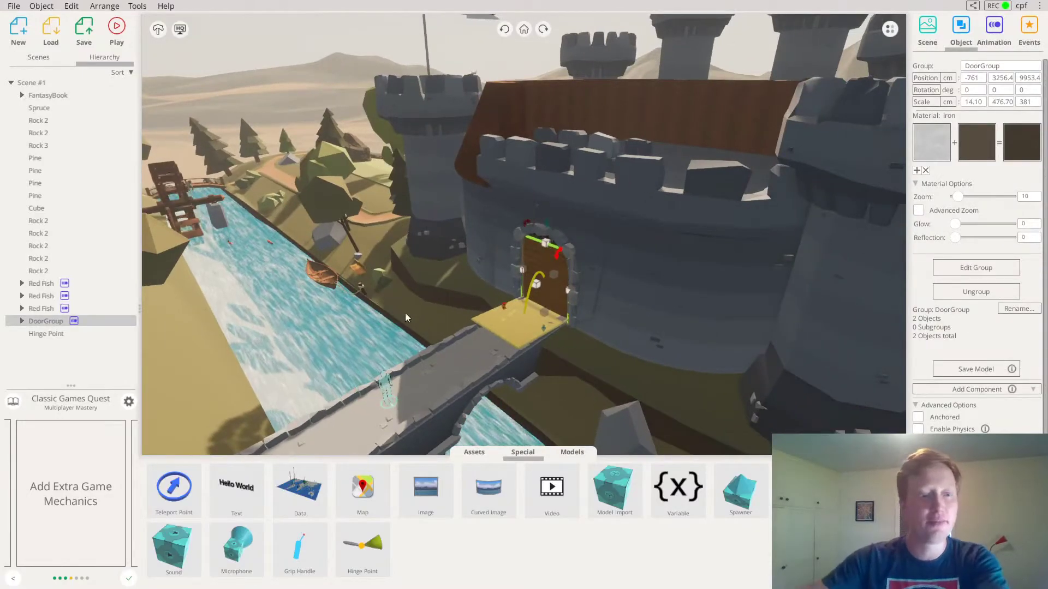
{"action": "scroll", "coordinate": [405, 313], "scroll_direction": "up", "scroll_amount": 4}
{"action": "left_click_drag", "start_coordinate": [408, 293], "coordinate": [397, 312]}
{"action": "right_click_drag", "start_coordinate": [396, 312], "coordinate": [402, 289]}
{"action": "left_click", "coordinate": [654, 427]}
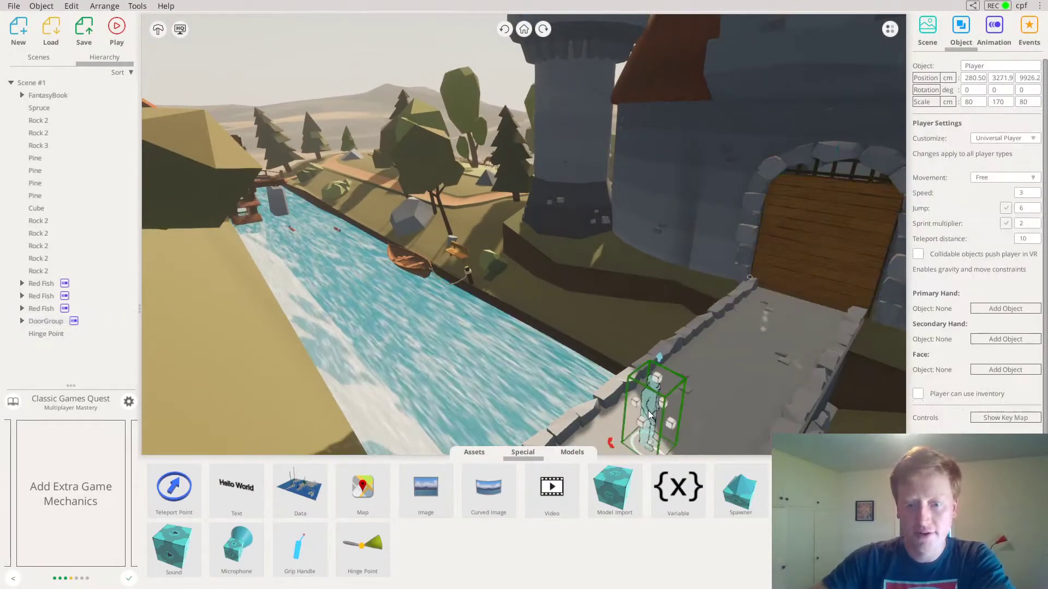
{"action": "right_click_drag", "start_coordinate": [652, 423], "coordinate": [579, 362]}
{"action": "left_click_drag", "start_coordinate": [542, 386], "coordinate": [322, 405]}
{"action": "left_click_drag", "start_coordinate": [349, 349], "coordinate": [857, 249]}
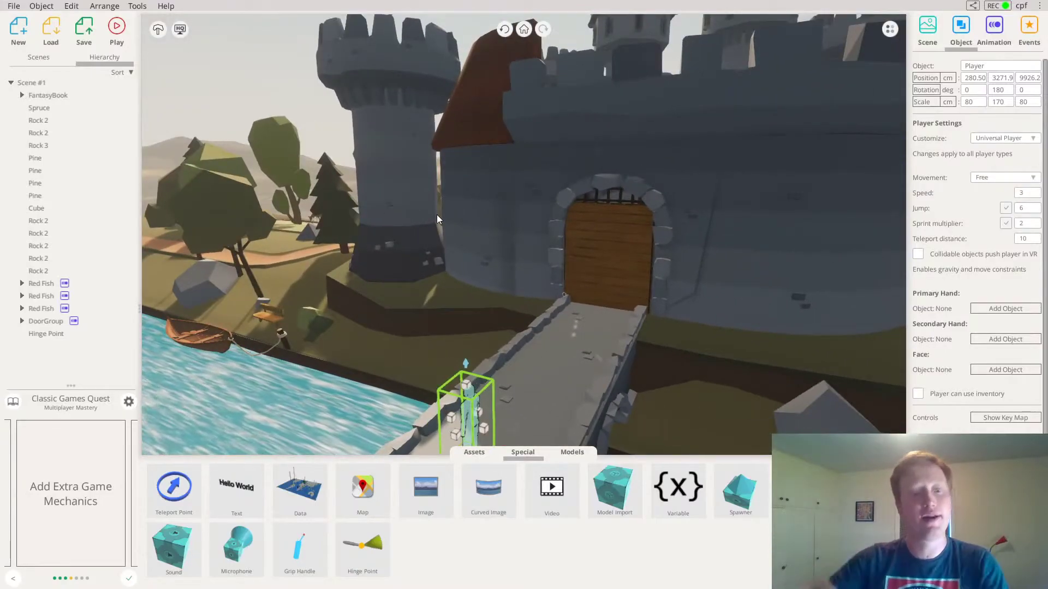
Place a cylinder on the bridge and shrink it to 14.1 cm wide and 67.2 cm tall.
{"action": "left_click", "coordinate": [482, 453]}
{"action": "left_click_drag", "start_coordinate": [500, 323], "coordinate": [435, 306]}
{"action": "scroll", "coordinate": [436, 306], "scroll_direction": "up", "scroll_amount": 1}
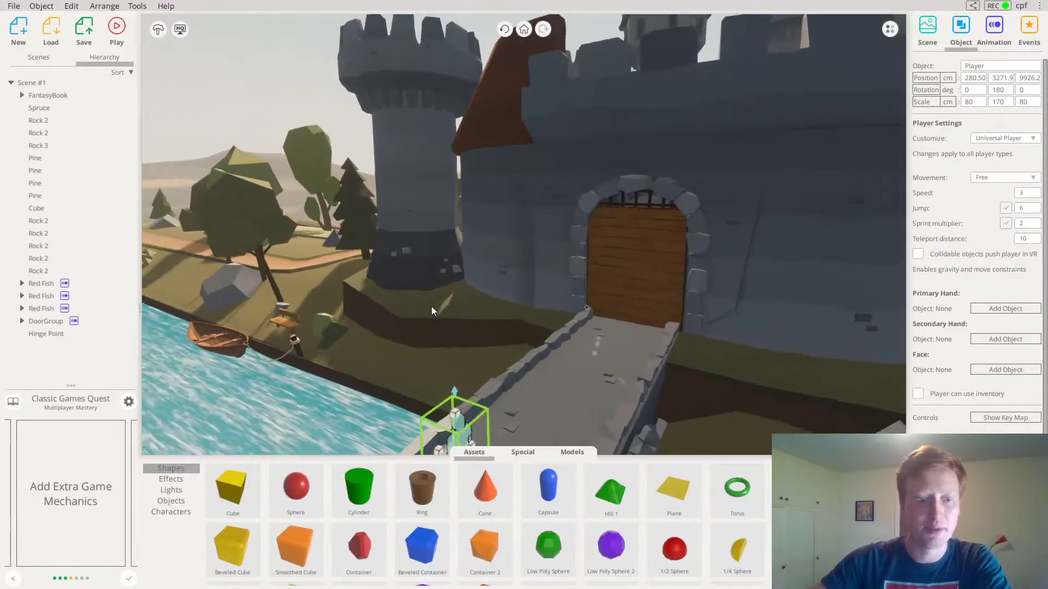
{"action": "right_click_drag", "start_coordinate": [432, 307], "coordinate": [431, 251]}
{"action": "left_click_drag", "start_coordinate": [622, 349], "coordinate": [715, 393]}
{"action": "left_click_drag", "start_coordinate": [359, 488], "coordinate": [536, 332]}
{"action": "scroll", "coordinate": [537, 332], "scroll_direction": "up", "scroll_amount": 5}
{"action": "left_click_drag", "start_coordinate": [523, 158], "coordinate": [524, 293]}
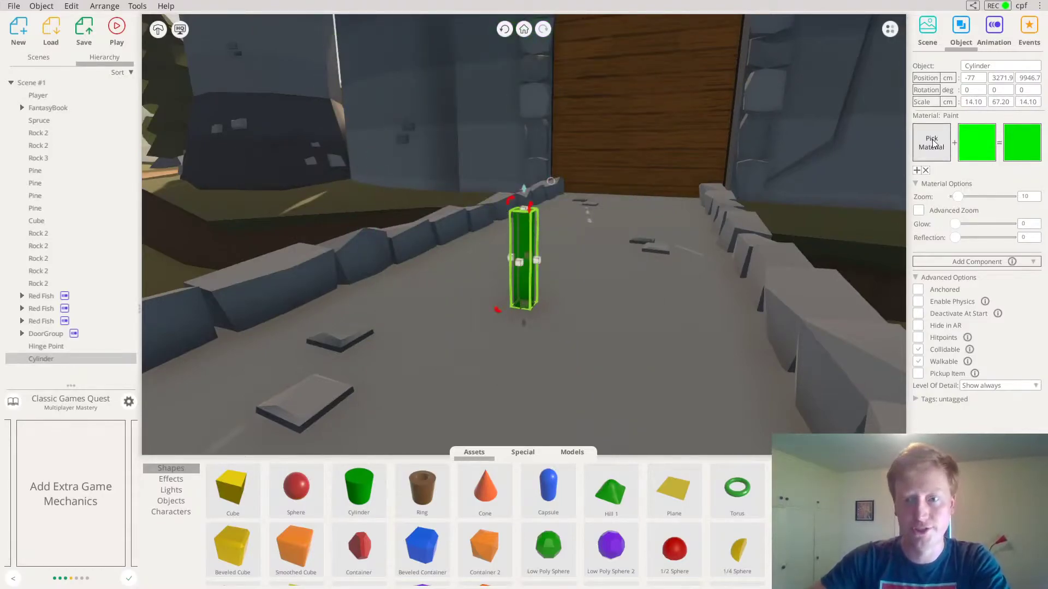
Apply the Plywood wood material to the cylinder and tint it light orange (RGB 255, 184, 114).
{"action": "left_click", "coordinate": [933, 143]}
{"action": "left_click", "coordinate": [868, 59]}
{"action": "left_click_drag", "start_coordinate": [377, 234], "coordinate": [566, 185]}
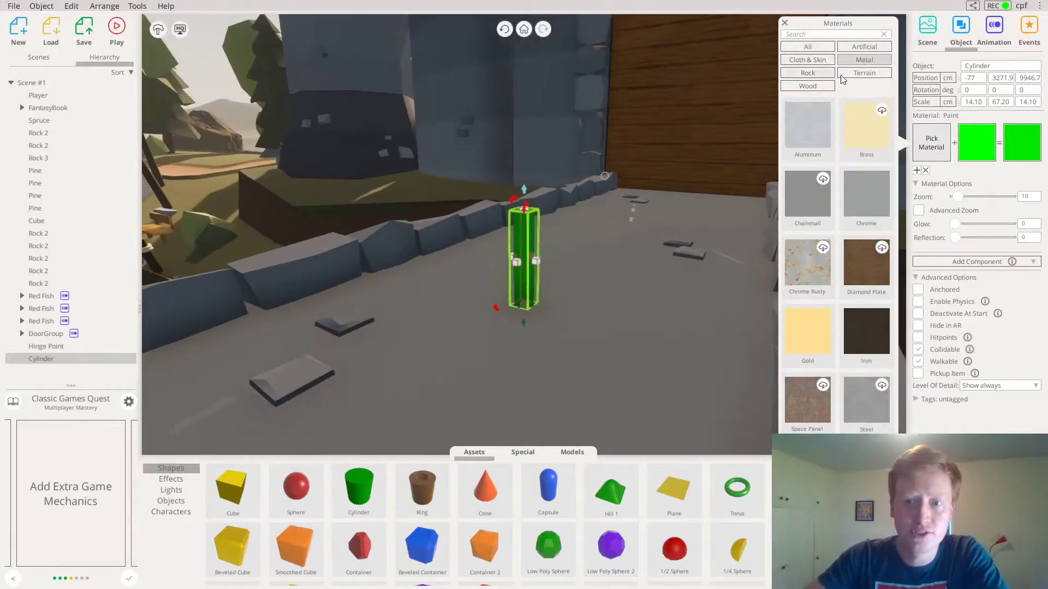
{"action": "left_click", "coordinate": [819, 88]}
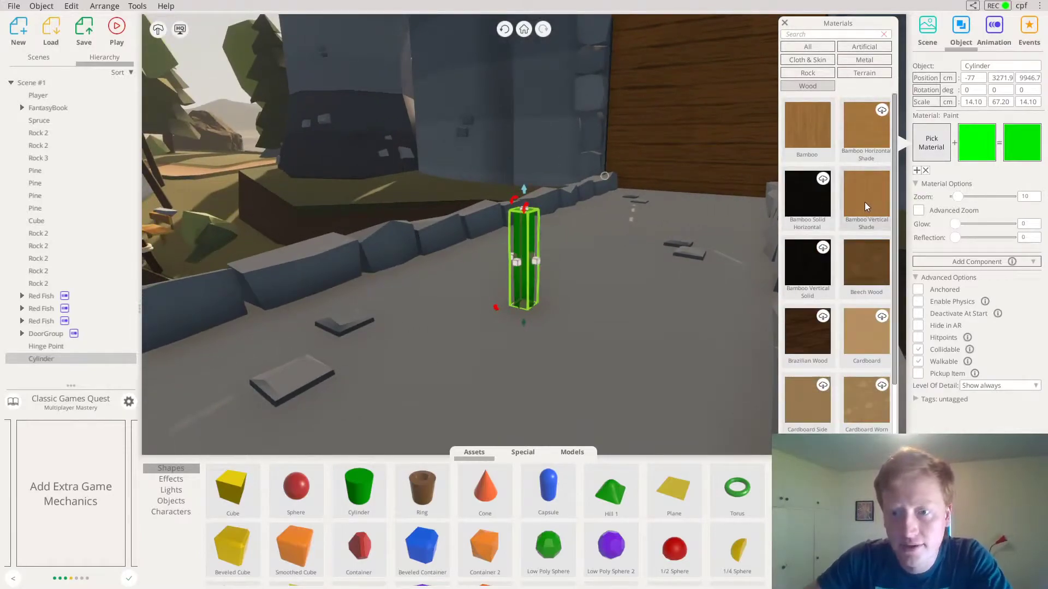
{"action": "scroll", "coordinate": [866, 202], "scroll_direction": "down", "scroll_amount": 3}
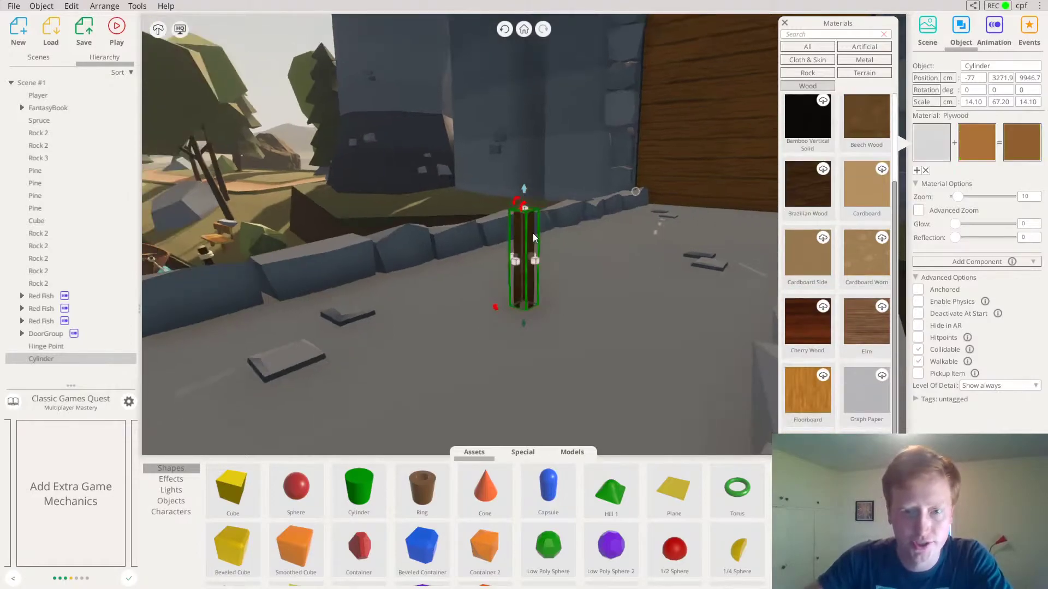
{"action": "left_click", "coordinate": [971, 144]}
{"action": "mouse_move", "coordinate": [970, 263]}
{"action": "left_mouse_down"}
{"action": "mouse_move", "coordinate": [990, 198]}
{"action": "mouse_move", "coordinate": [976, 195]}
{"action": "left_mouse_up"}
Slim the wooden cylinder to 11 cm by 58.9 cm tall and tilt it to a 349-degree rotation.
{"action": "mouse_move", "coordinate": [498, 255]}
{"action": "left_mouse_down"}
{"action": "mouse_move", "coordinate": [499, 274]}
{"action": "mouse_move", "coordinate": [496, 244]}
{"action": "left_mouse_up"}
{"action": "right_click_drag", "start_coordinate": [475, 239], "coordinate": [65, 231]}
{"action": "mouse_move", "coordinate": [483, 257]}
{"action": "left_mouse_down"}
{"action": "mouse_move", "coordinate": [490, 284]}
{"action": "mouse_move", "coordinate": [487, 274]}
{"action": "left_mouse_up"}
{"action": "right_click_drag", "start_coordinate": [475, 276], "coordinate": [409, 284]}
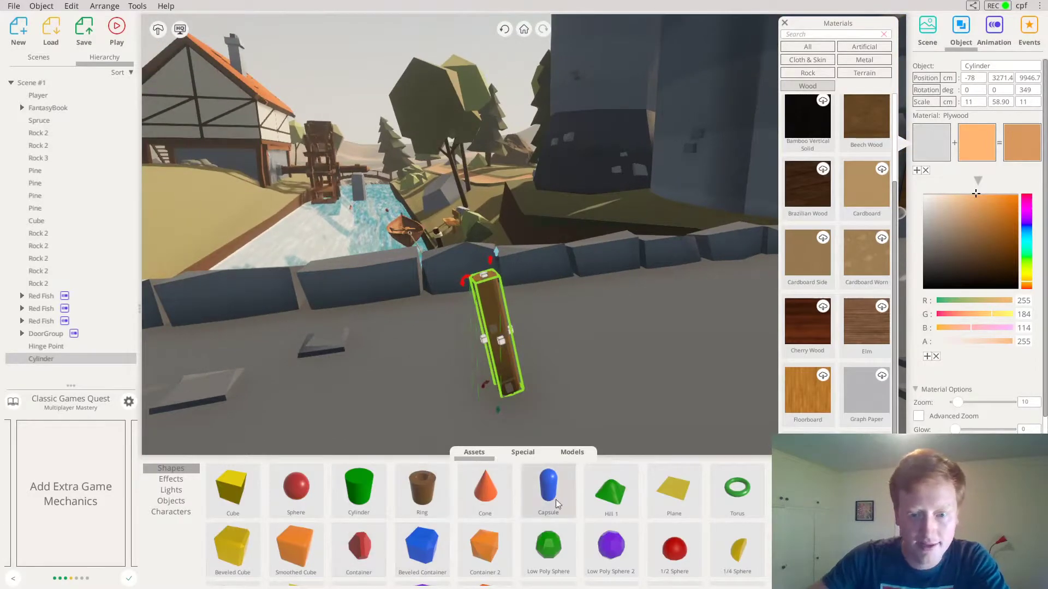
Place a capsule on the bridge beside the wooden cylinder and apply the Cotton material to it.
{"action": "left_click_drag", "start_coordinate": [608, 362], "coordinate": [617, 343]}
{"action": "scroll", "coordinate": [606, 345], "scroll_direction": "down", "scroll_amount": 2}
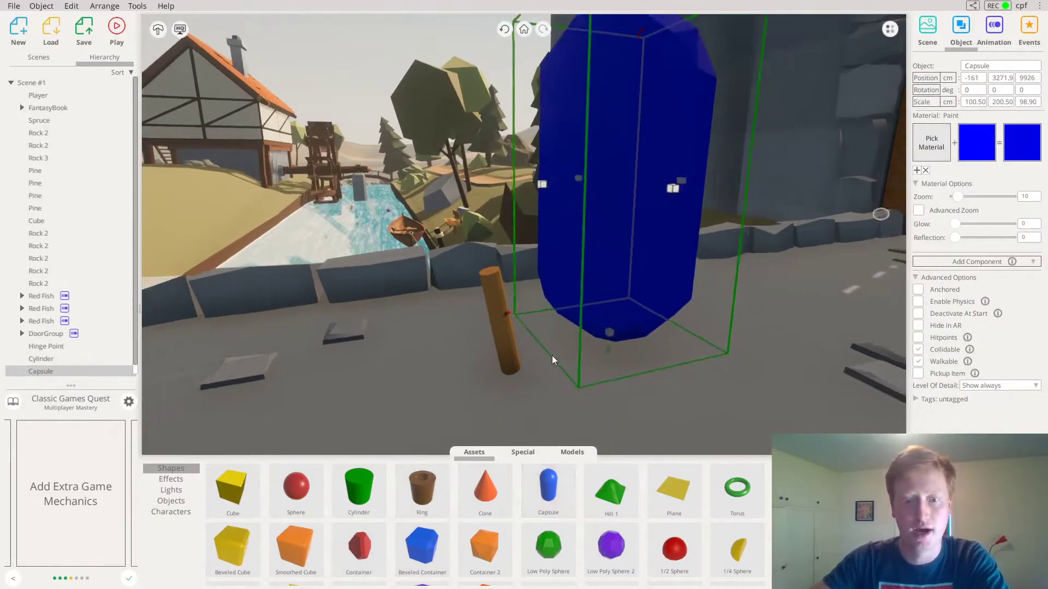
{"action": "left_click", "coordinate": [931, 143]}
{"action": "left_click", "coordinate": [826, 60]}
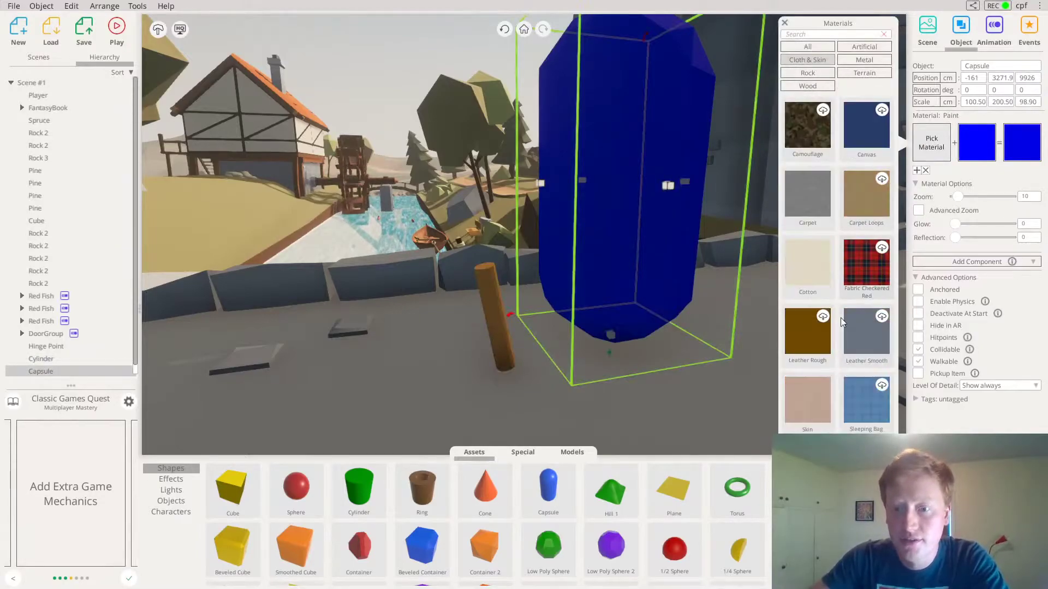
{"action": "left_click", "coordinate": [814, 273]}
Shrink the capsule to about 28.5 cm wide and 57 cm tall and tint it grey (RGB 144, 144, 144).
{"action": "left_click_drag", "start_coordinate": [725, 237], "coordinate": [676, 192]}
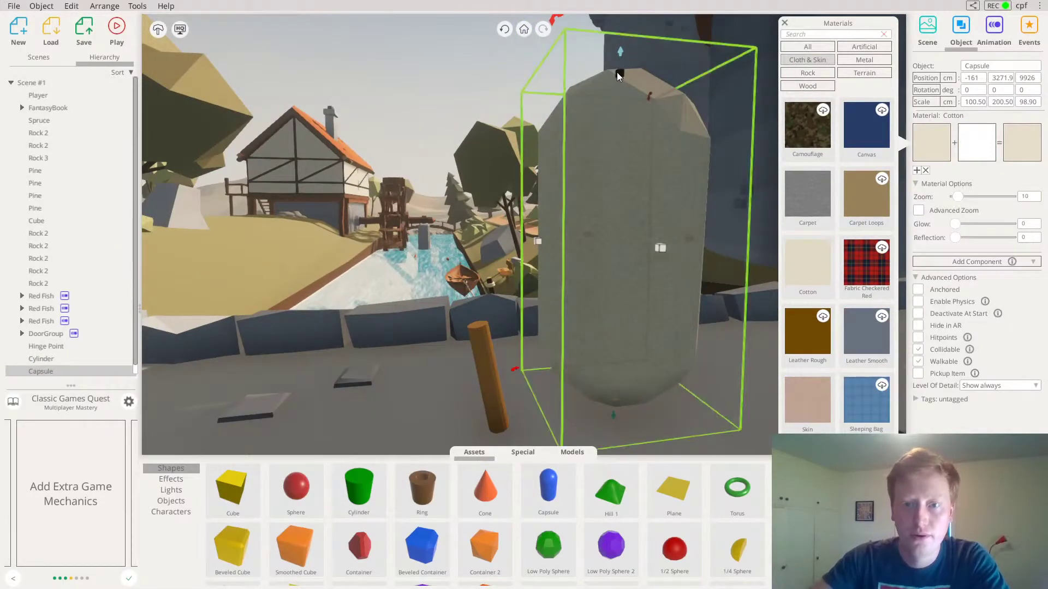
{"action": "left_click_drag", "start_coordinate": [616, 72], "coordinate": [640, 334]}
{"action": "left_click", "coordinate": [971, 157]}
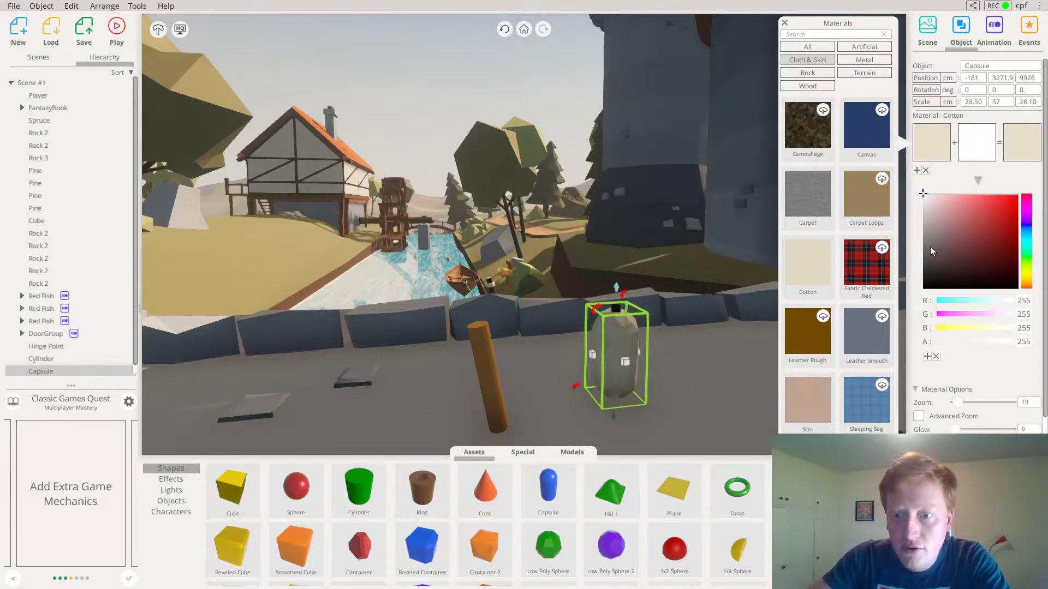
{"action": "left_click", "coordinate": [922, 235]}
Fit the capsule onto the top of the cylinder at 18.7 cm wide and 37.2 cm tall, tilted to 350 degrees.
{"action": "left_click_drag", "start_coordinate": [610, 395], "coordinate": [474, 322]}
{"action": "left_click_drag", "start_coordinate": [446, 216], "coordinate": [474, 242]}
{"action": "right_click_drag", "start_coordinate": [473, 243], "coordinate": [507, 479]}
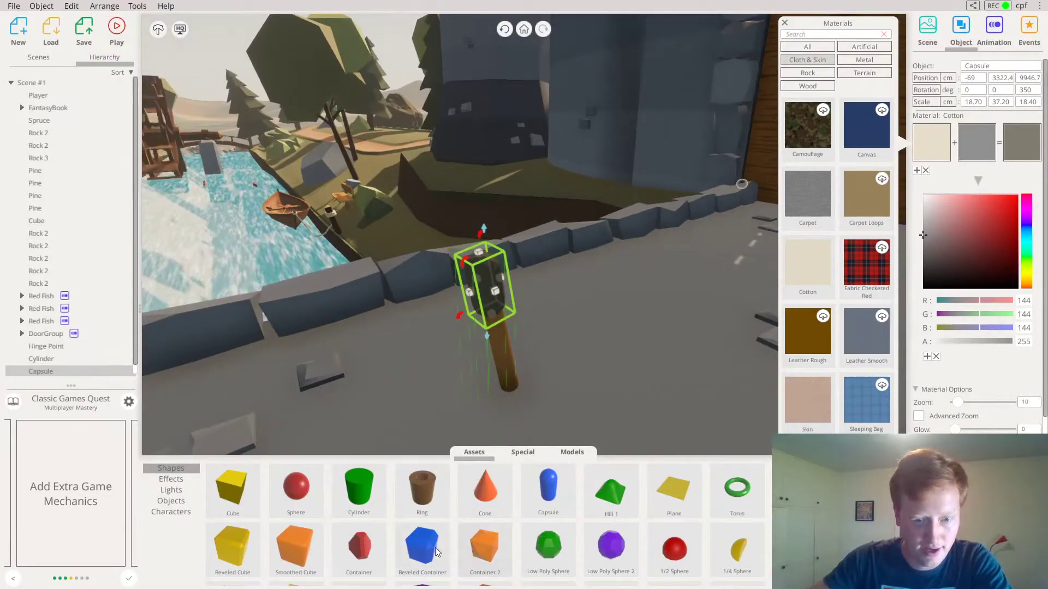
Place a Circle Frame by the wooden handle, about 23.4 cm wide and 13.2 cm tall, and tilt it to 355 degrees.
{"action": "scroll", "coordinate": [435, 548], "scroll_direction": "down", "scroll_amount": 2}
{"action": "left_click_drag", "start_coordinate": [571, 509], "coordinate": [558, 355]}
{"action": "left_click_drag", "start_coordinate": [606, 326], "coordinate": [517, 351]}
{"action": "left_click_drag", "start_coordinate": [516, 372], "coordinate": [513, 313]}
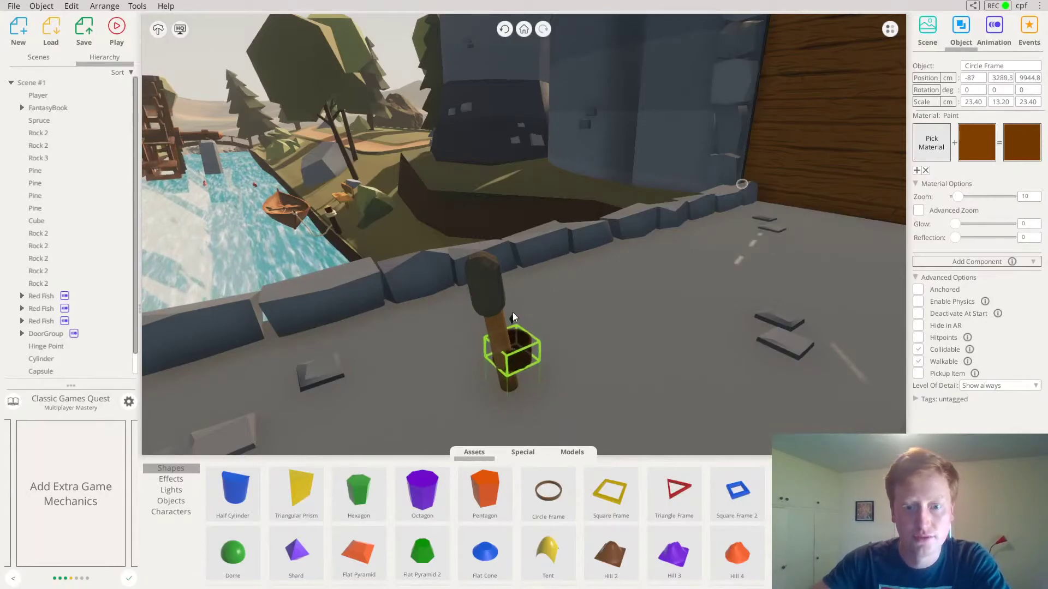
{"action": "left_click_drag", "start_coordinate": [495, 365], "coordinate": [505, 349]}
Apply the Iron metal material to the circle frame.
{"action": "left_click", "coordinate": [924, 150]}
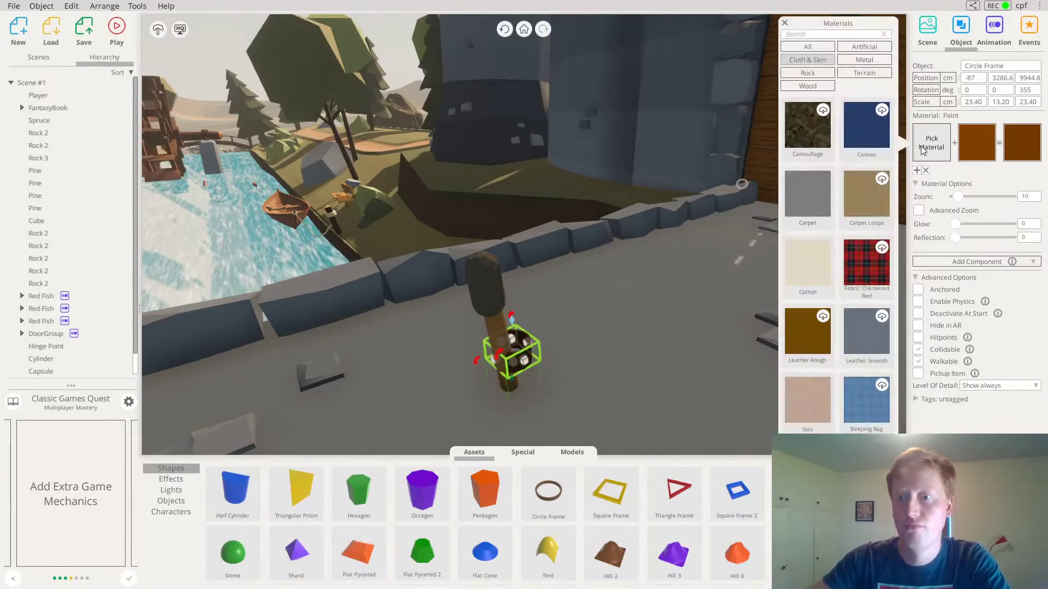
{"action": "left_click", "coordinate": [859, 61]}
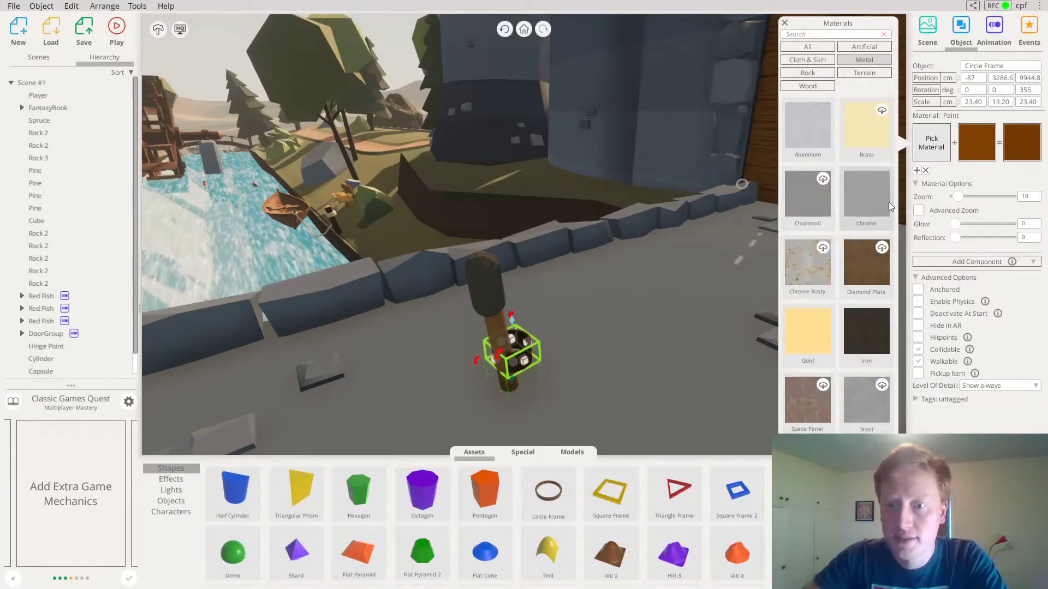
{"action": "left_click", "coordinate": [857, 338]}
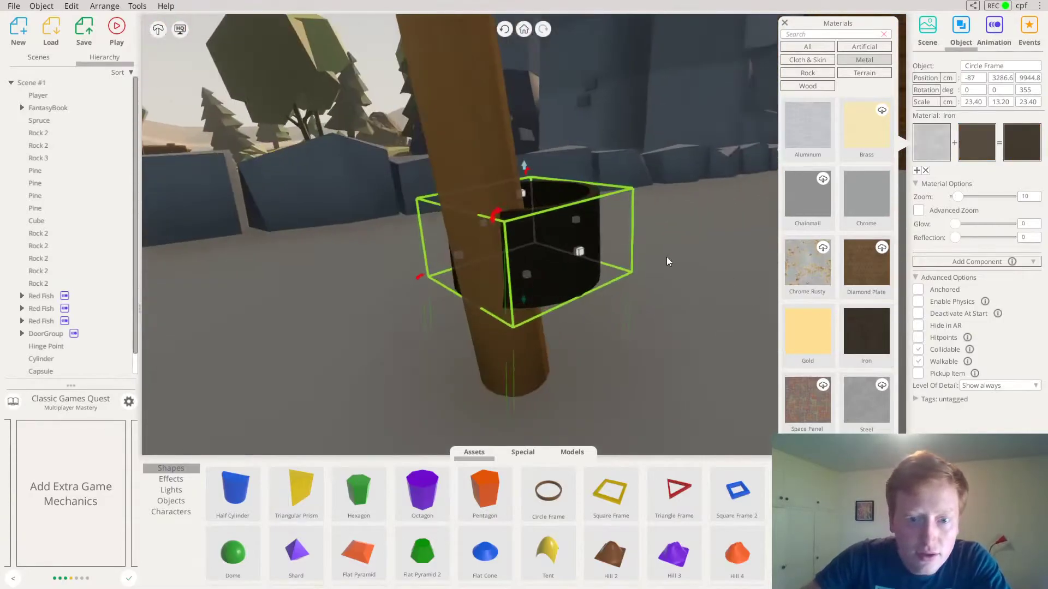
Fit the iron ring around the handle just below the capsule, tilted to 350 degrees and shrunk to 16.3 cm wide by 9.3 cm tall.
{"action": "left_click", "coordinate": [545, 288]}
{"action": "left_click_drag", "start_coordinate": [526, 279], "coordinate": [516, 50]}
{"action": "left_click_drag", "start_coordinate": [459, 394], "coordinate": [463, 388]}
{"action": "left_click", "coordinate": [582, 313]}
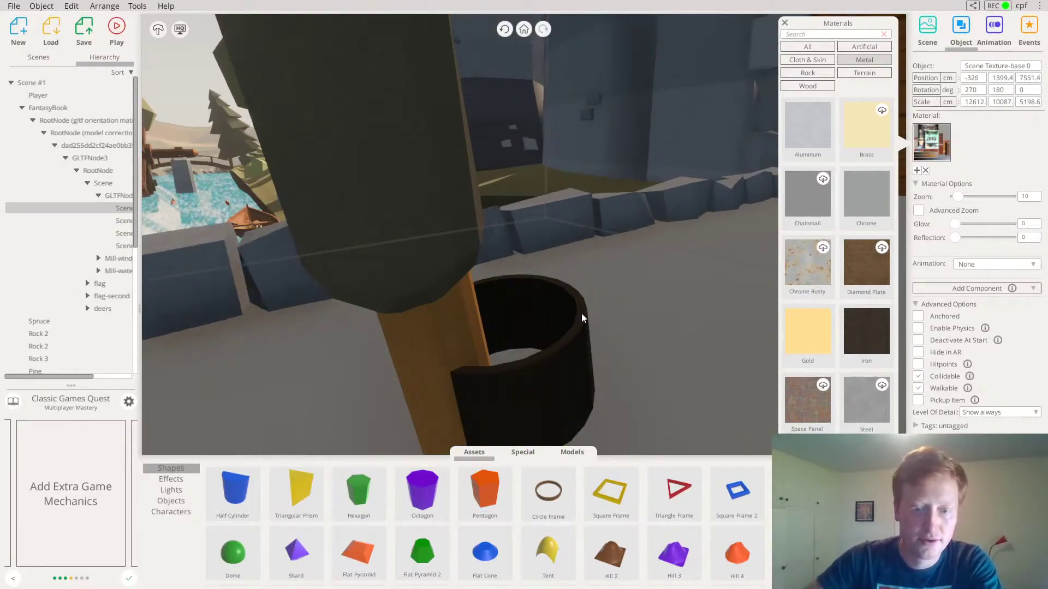
{"action": "left_click", "coordinate": [553, 369]}
{"action": "left_click", "coordinate": [556, 351]}
{"action": "left_click_drag", "start_coordinate": [555, 349], "coordinate": [539, 359]}
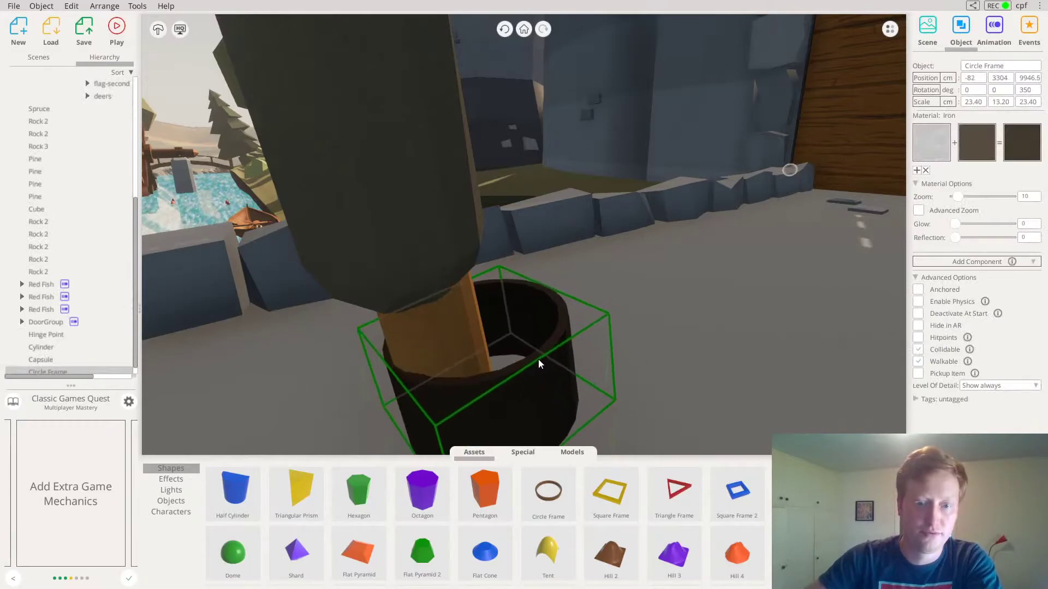
{"action": "left_click_drag", "start_coordinate": [547, 316], "coordinate": [519, 358]}
{"action": "scroll", "coordinate": [519, 350], "scroll_direction": "down", "scroll_amount": 6}
{"action": "left_click_drag", "start_coordinate": [540, 303], "coordinate": [542, 455]}
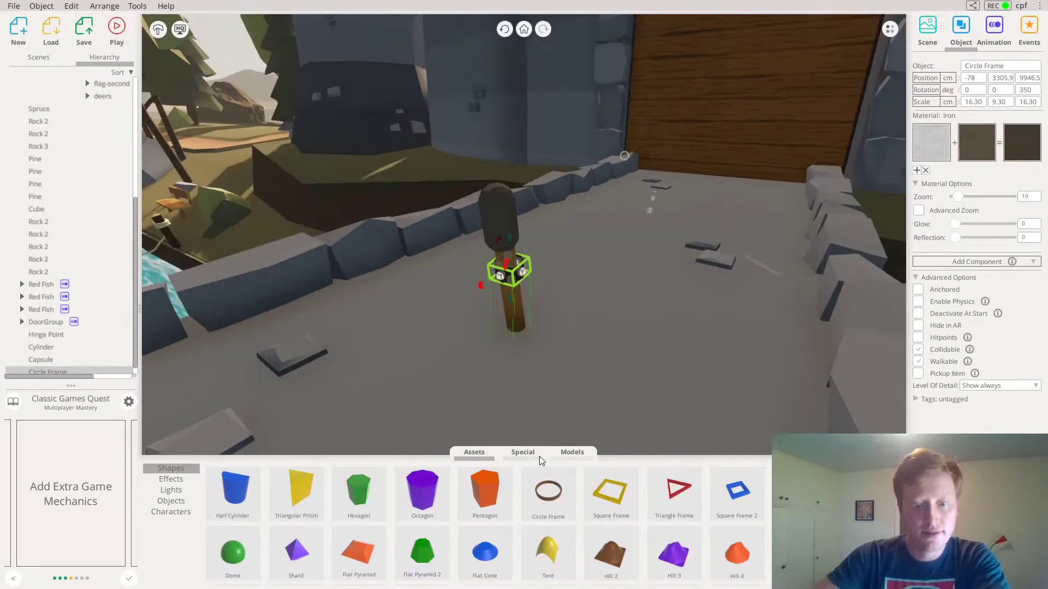
Add a Campfire effect, scale it to about 23.9 cm, and position it on the torch head.
{"action": "left_click", "coordinate": [542, 458]}
{"action": "left_click", "coordinate": [474, 455]}
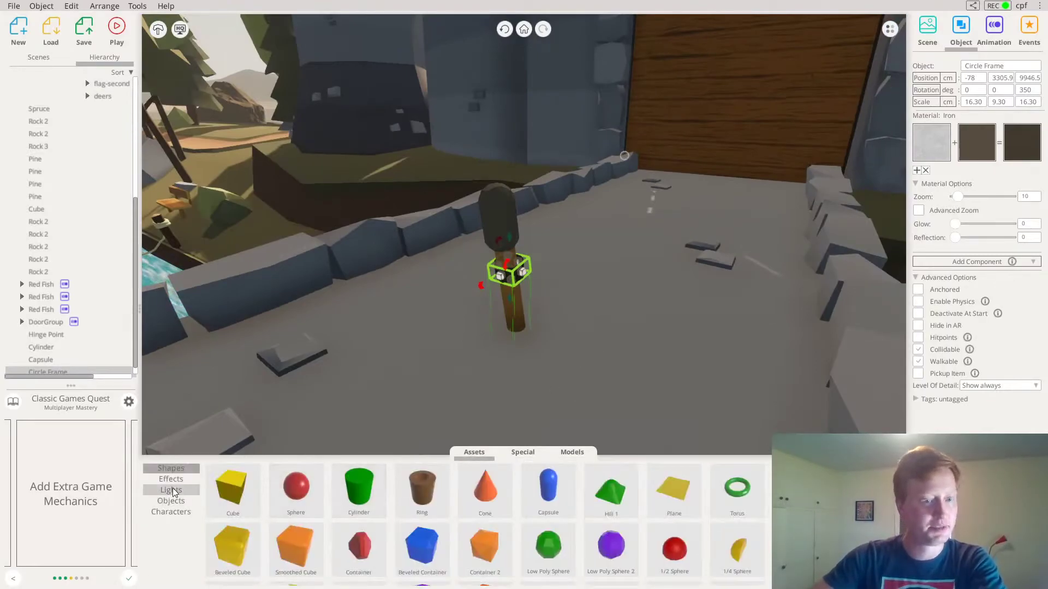
{"action": "left_click", "coordinate": [171, 479]}
{"action": "left_click_drag", "start_coordinate": [511, 325], "coordinate": [540, 288]}
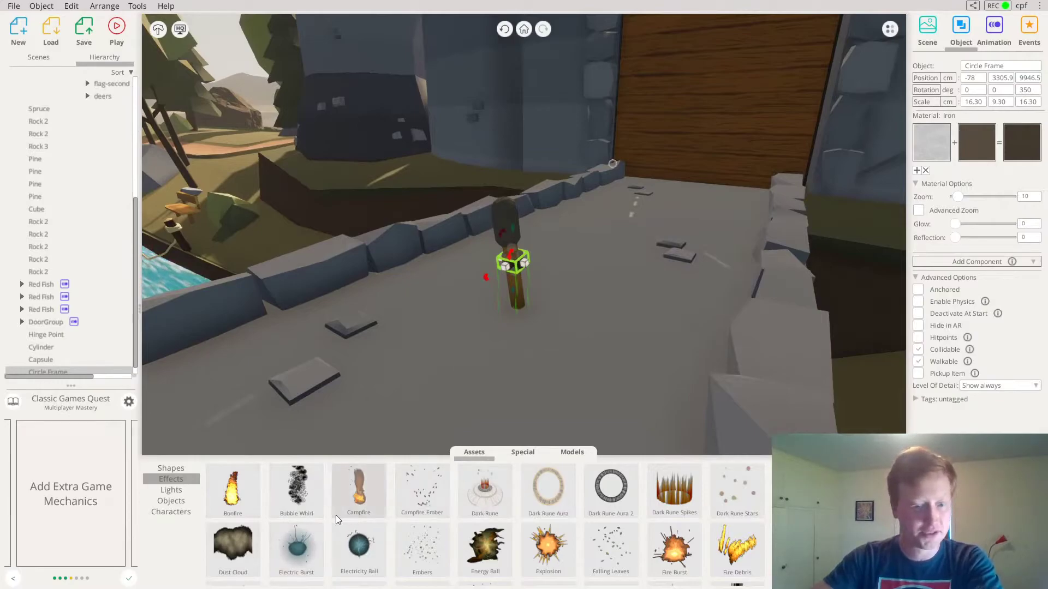
{"action": "left_click_drag", "start_coordinate": [531, 370], "coordinate": [552, 332]}
{"action": "left_click_drag", "start_coordinate": [242, 499], "coordinate": [527, 340]}
{"action": "left_click_drag", "start_coordinate": [523, 265], "coordinate": [619, 186]}
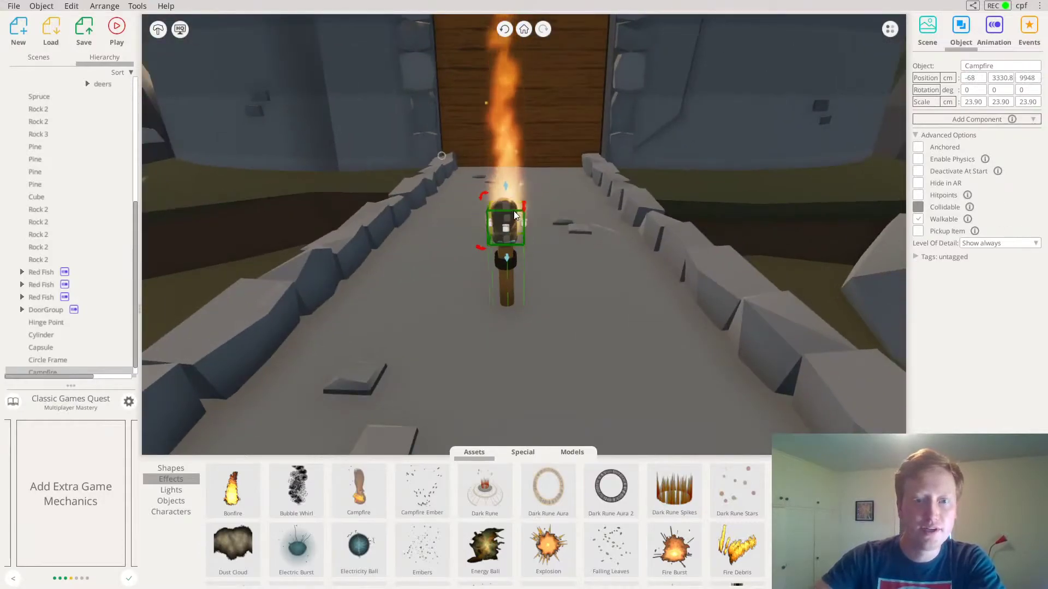
{"action": "left_click_drag", "start_coordinate": [506, 208], "coordinate": [505, 231]}
{"action": "left_click_drag", "start_coordinate": [503, 174], "coordinate": [503, 182]}
Select the cylinder, capsule, circle frame and campfire, and group them into one torch.
{"action": "left_click", "coordinate": [535, 346]}
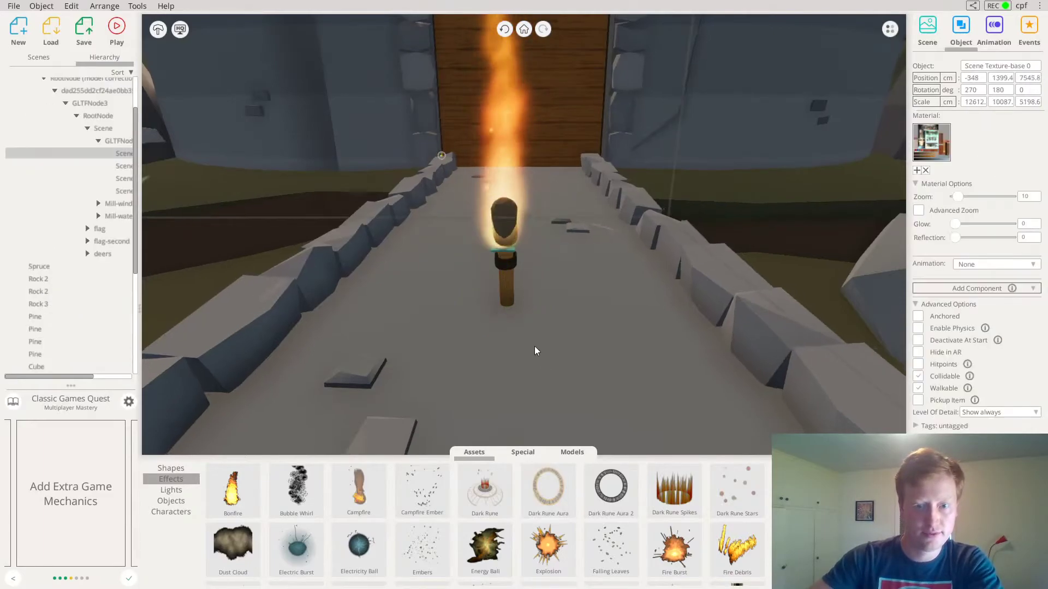
{"action": "left_click_drag", "start_coordinate": [524, 328], "coordinate": [856, 108]}
{"action": "left_click", "coordinate": [734, 201]}
{"action": "left_click_drag", "start_coordinate": [653, 241], "coordinate": [652, 244]}
{"action": "left_click_drag", "start_coordinate": [774, 159], "coordinate": [769, 264]}
{"action": "left_click", "coordinate": [769, 264]}
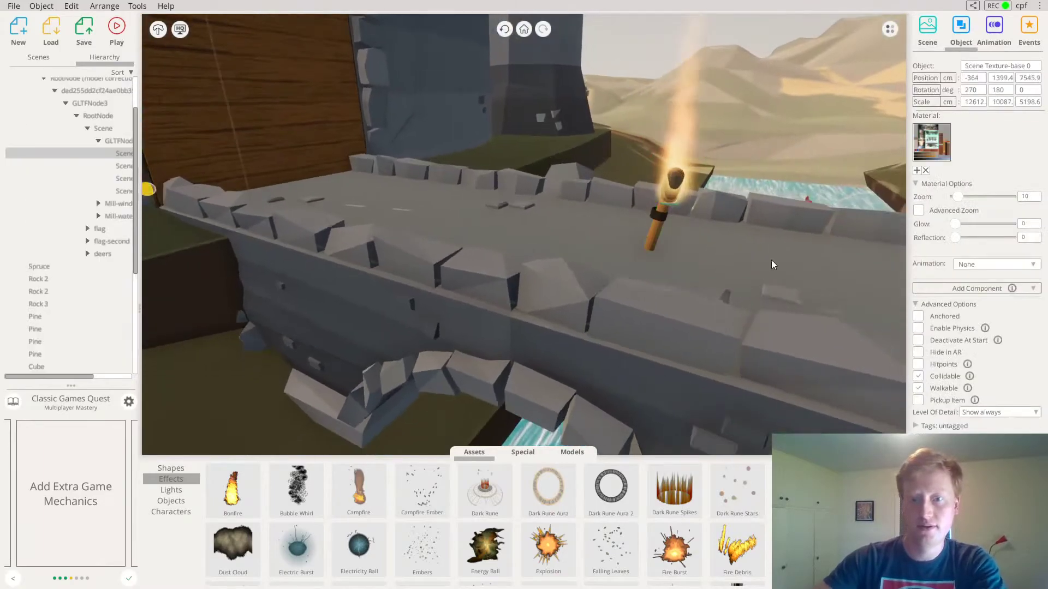
{"action": "left_click", "coordinate": [760, 257]}
{"action": "left_click_drag", "start_coordinate": [737, 107], "coordinate": [608, 276]}
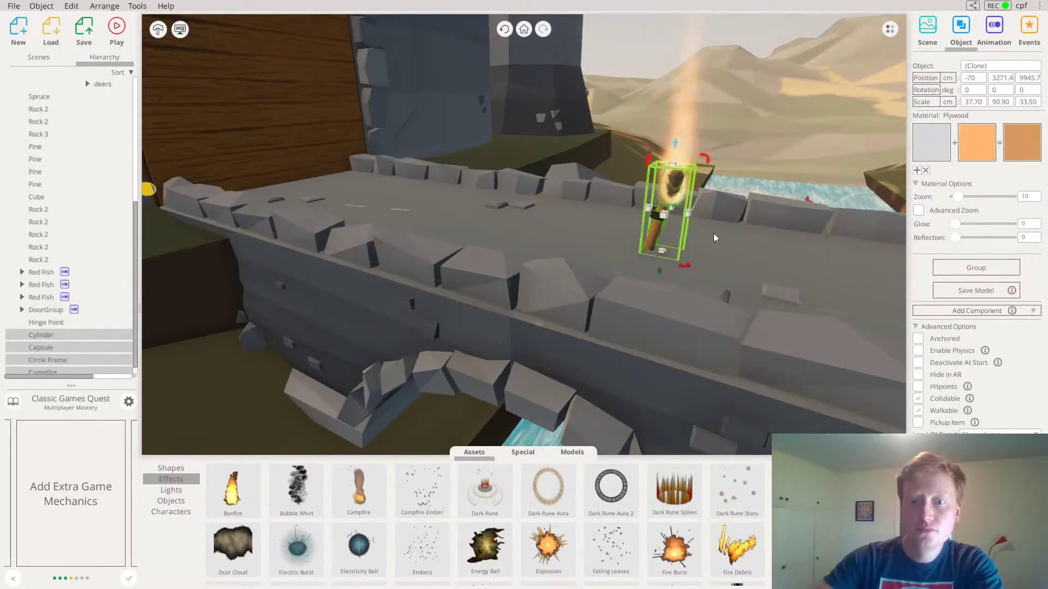
{"action": "left_click", "coordinate": [961, 268]}
Mount the torch group on the stonework to the left of the castle gate.
{"action": "middle_click_drag", "start_coordinate": [809, 247], "coordinate": [426, 365]}
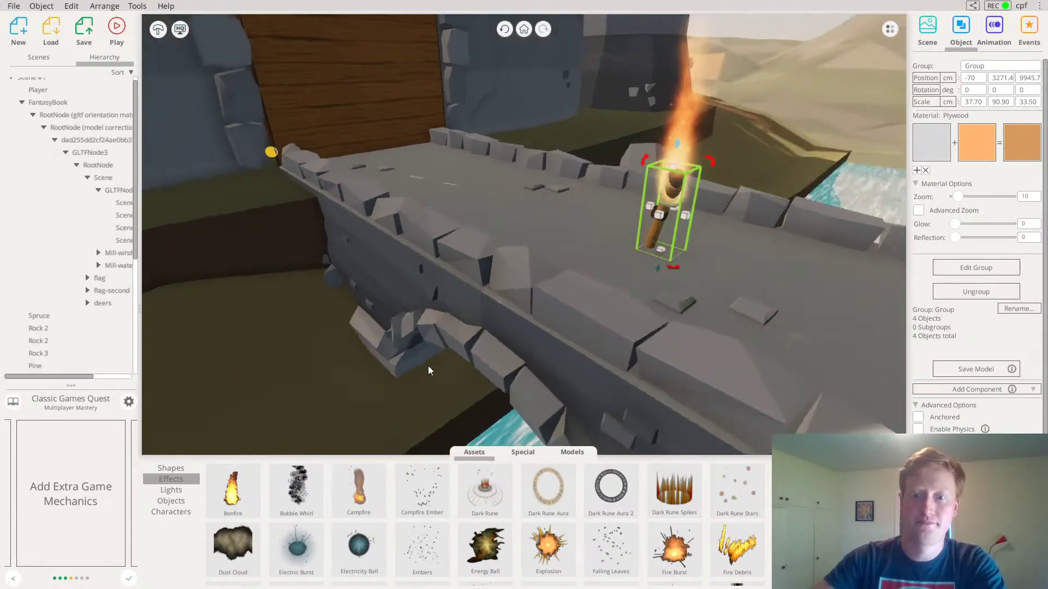
{"action": "left_click_drag", "start_coordinate": [653, 231], "coordinate": [425, 174]}
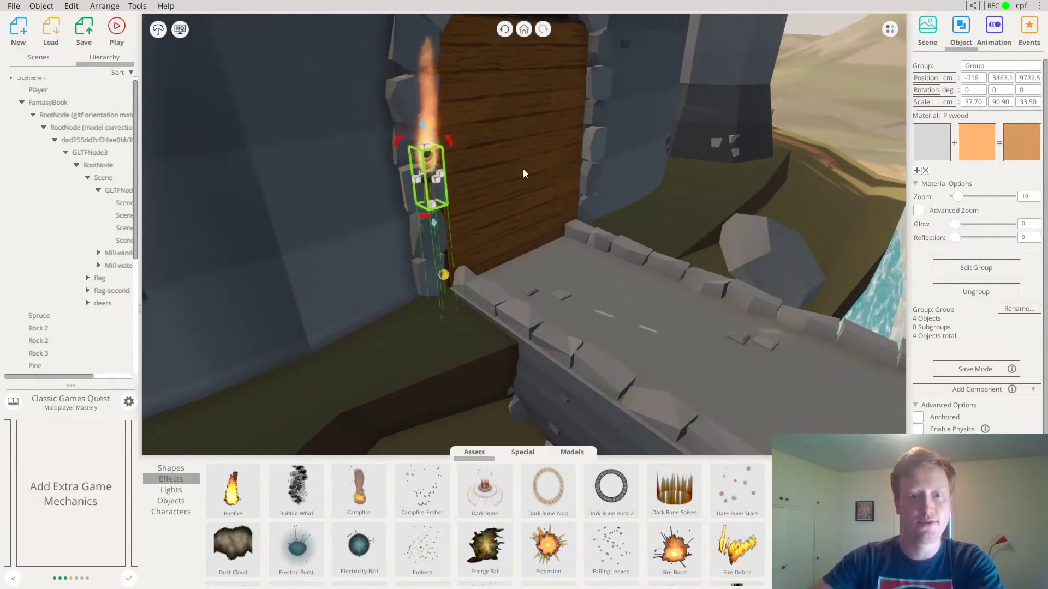
{"action": "middle_click_drag", "start_coordinate": [529, 168], "coordinate": [365, 117]}
{"action": "mouse_move", "coordinate": [444, 145]}
{"action": "left_mouse_down"}
{"action": "mouse_move", "coordinate": [446, 135]}
{"action": "mouse_move", "coordinate": [440, 147]}
{"action": "left_mouse_up"}
{"action": "key", "text": "f"}
Place a copy of the torch on the stonework to the right of the castle gate, rotated to 350 degrees.
{"action": "middle_click_drag", "start_coordinate": [440, 148], "coordinate": [663, 149]}
{"action": "left_click_drag", "start_coordinate": [663, 149], "coordinate": [155, 108]}
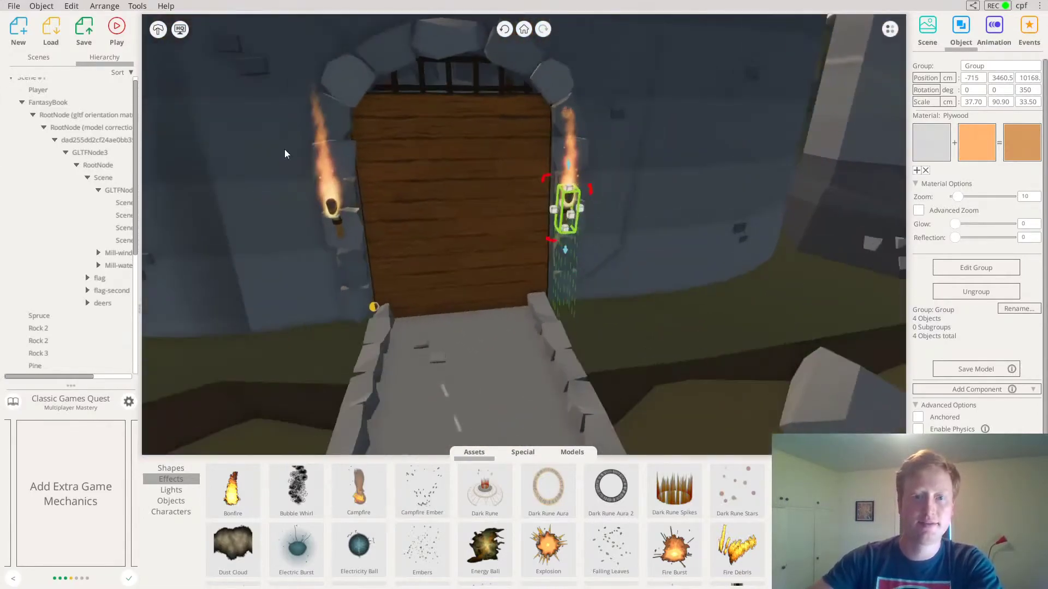
{"action": "scroll", "coordinate": [678, 260], "scroll_direction": "down", "scroll_amount": 3}
{"action": "left_click_drag", "start_coordinate": [678, 261], "coordinate": [542, 260]}
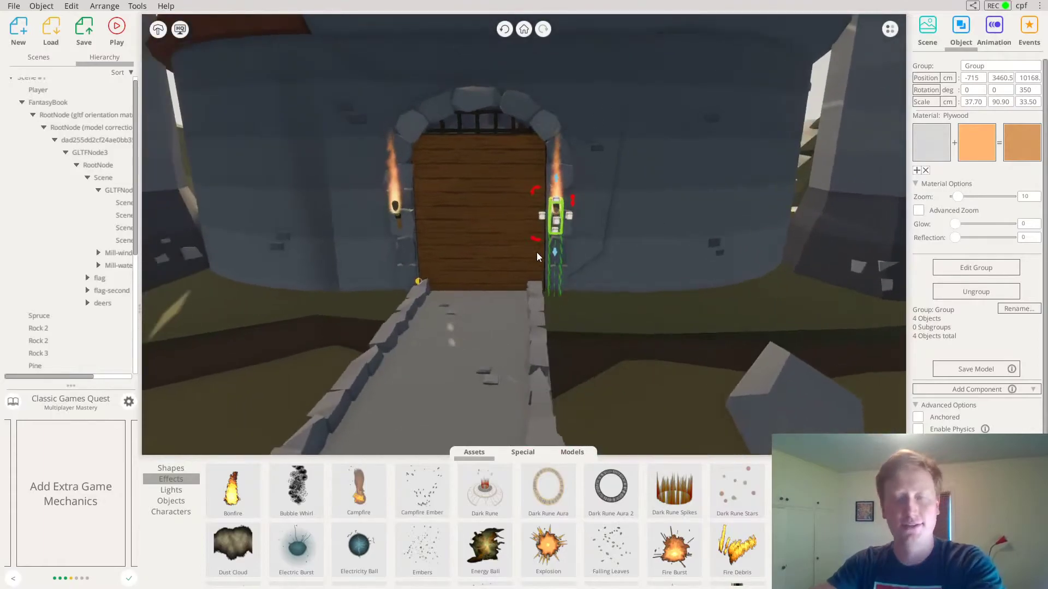
Place two copies of the torch side by side on the castle's inner wall.
{"action": "left_click_drag", "start_coordinate": [295, 262], "coordinate": [575, 256]}
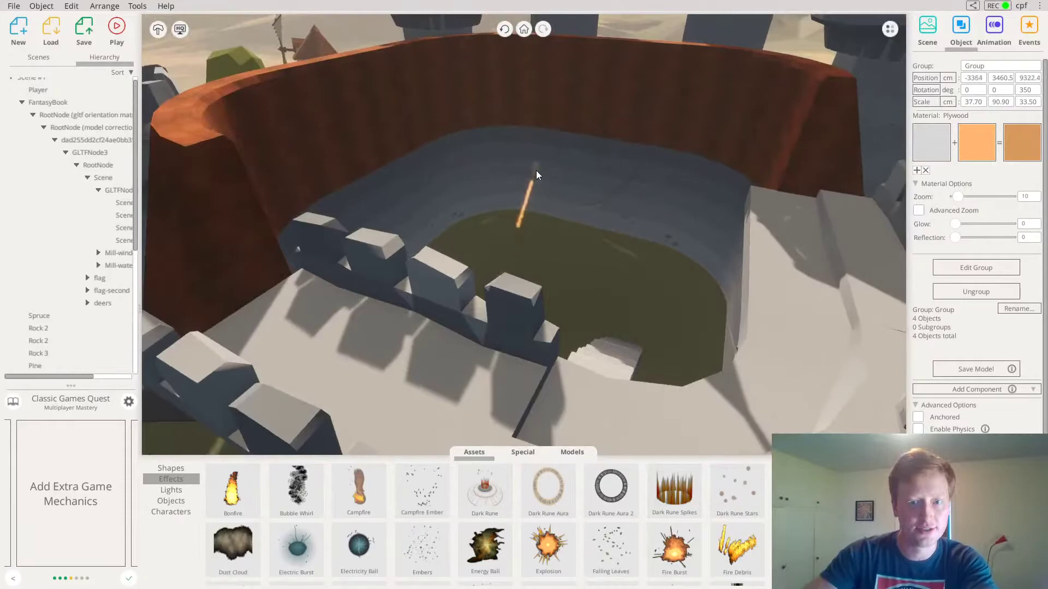
{"action": "double_click", "coordinate": [534, 192]}
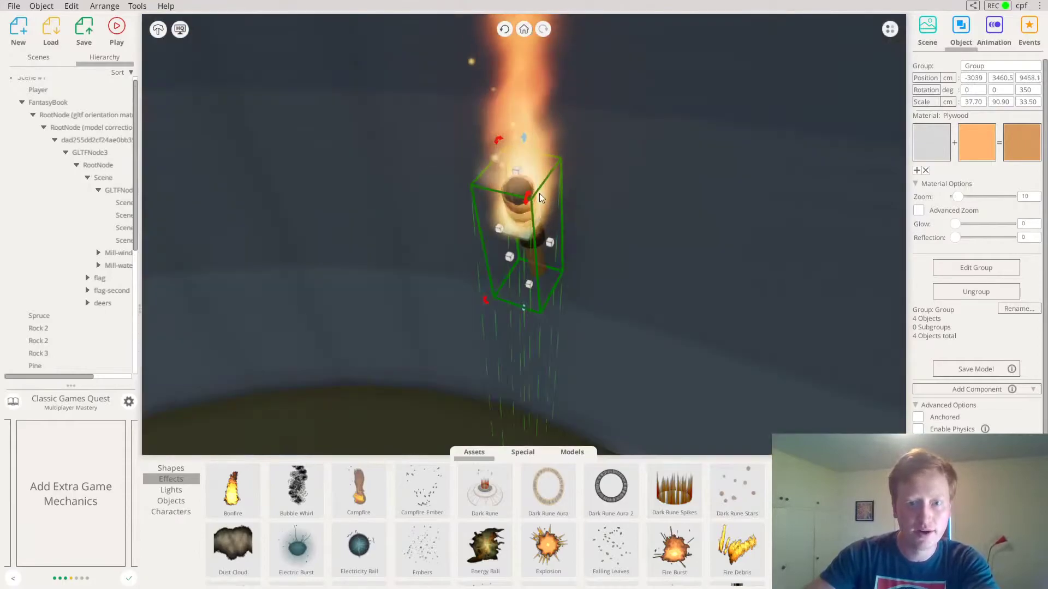
{"action": "key", "text": "ctrl+v"}
{"action": "double_click", "coordinate": [818, 204]}
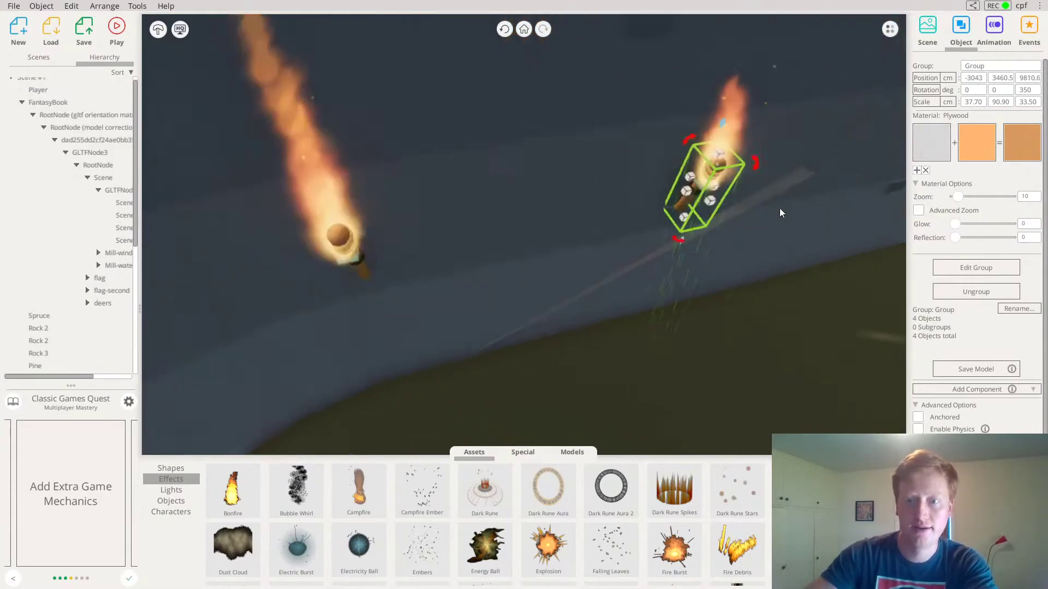
{"action": "scroll", "coordinate": [769, 163], "scroll_direction": "down", "scroll_amount": 3}
Select both inner-wall torches and place a duplicate of the pair farther along the same wall.
{"action": "left_click", "coordinate": [313, 271], "text": "shift"}
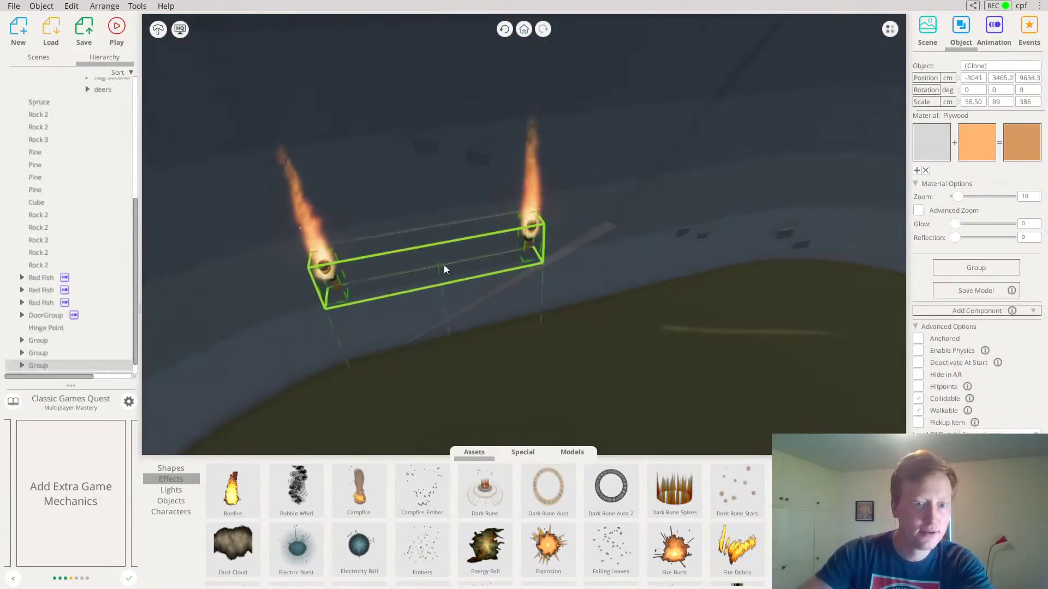
{"action": "key", "text": "ctrl+v"}
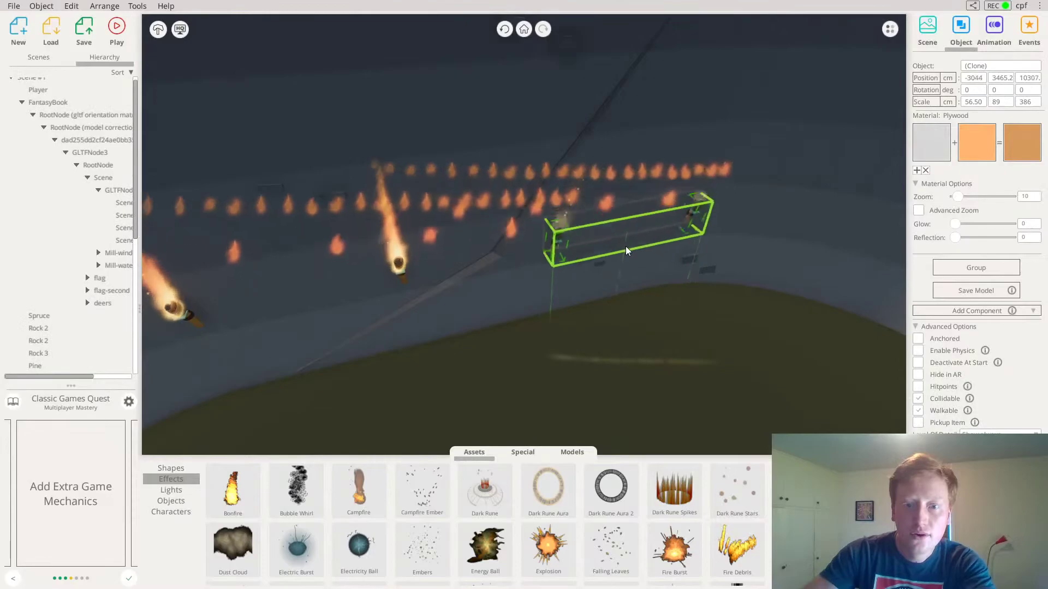
{"action": "left_click", "coordinate": [626, 243]}
{"action": "right_click_drag", "start_coordinate": [630, 257], "coordinate": [467, 196]}
{"action": "scroll", "coordinate": [468, 199], "scroll_direction": "down", "scroll_amount": 8}
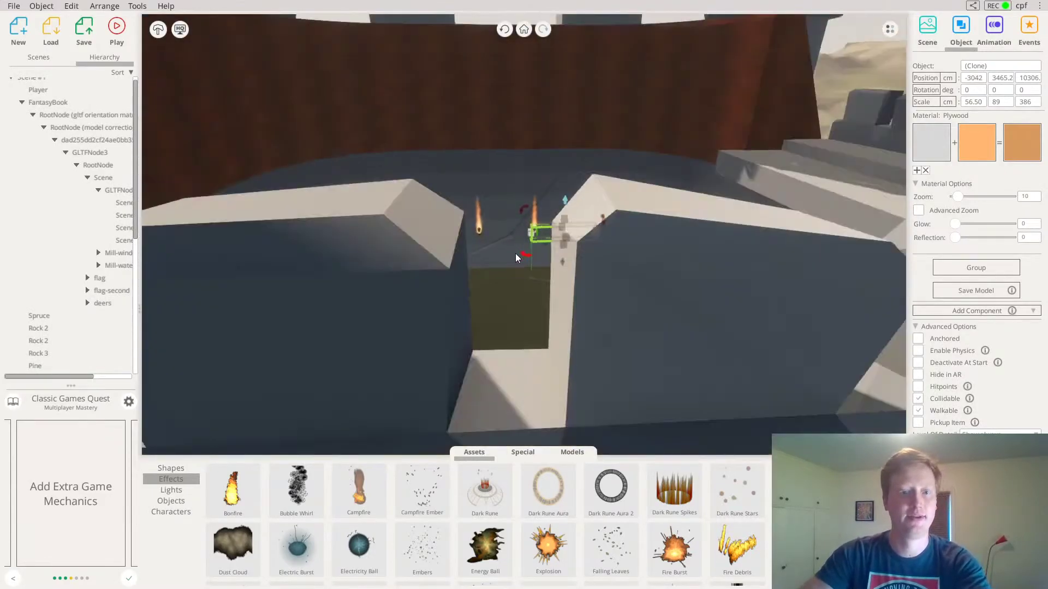
{"action": "scroll", "coordinate": [516, 253], "scroll_direction": "down", "scroll_amount": 10}
{"action": "right_click_drag", "start_coordinate": [562, 292], "coordinate": [303, 93]}
{"action": "left_click", "coordinate": [302, 94]}
Play the scene, walk across the bridge toward the open gate and back, and return to the editor.
{"action": "right_click_drag", "start_coordinate": [381, 165], "coordinate": [496, 309]}
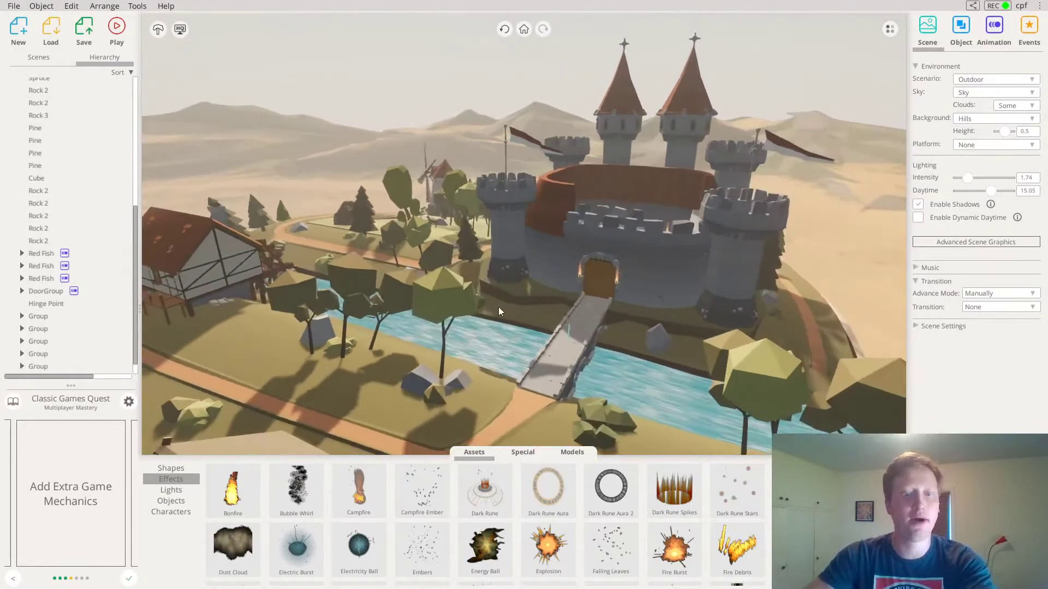
{"action": "right_click_drag", "start_coordinate": [571, 211], "coordinate": [566, 213]}
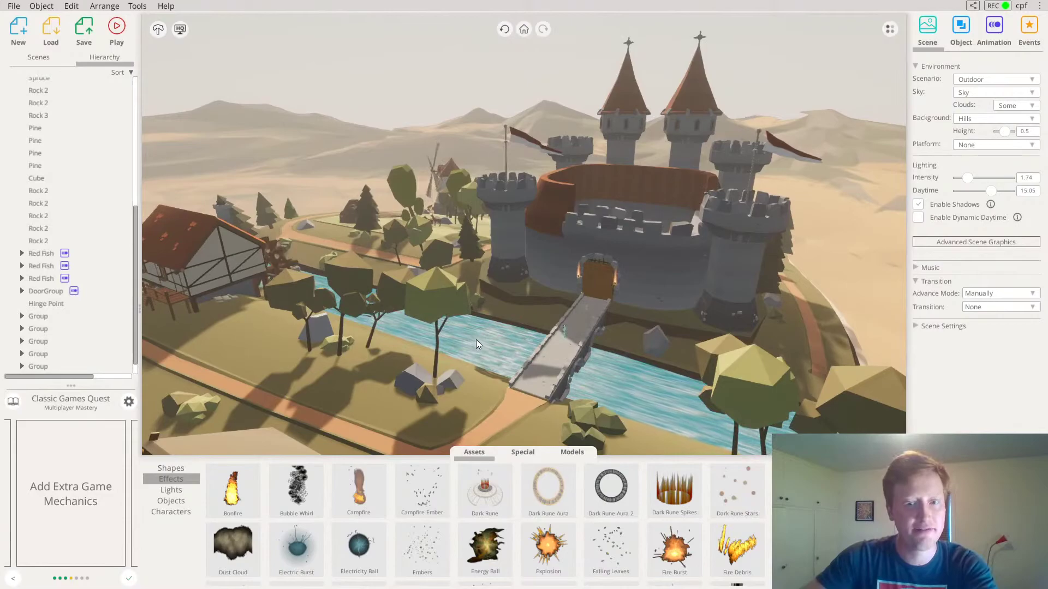
{"action": "right_click_drag", "start_coordinate": [476, 340], "coordinate": [475, 254]}
{"action": "left_click", "coordinate": [116, 27]}
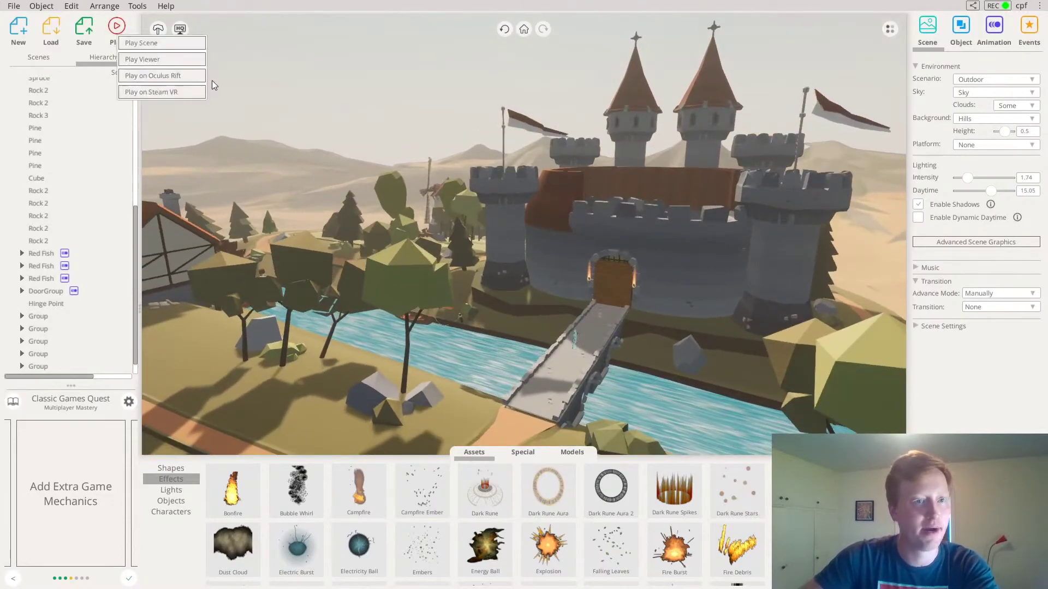
{"action": "left_click", "coordinate": [163, 57]}
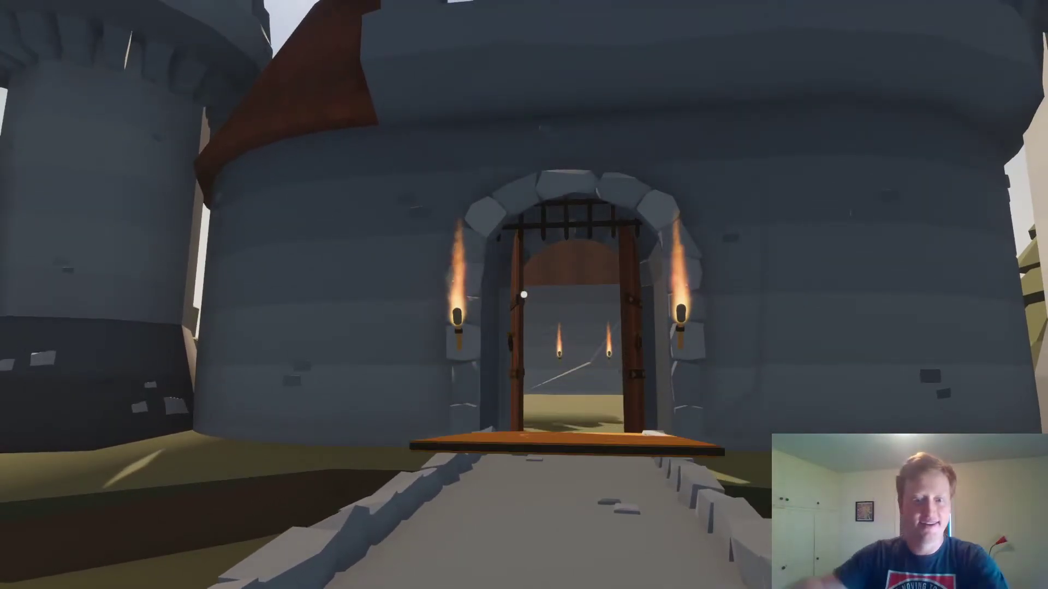
{"action": "key", "text": "w"}
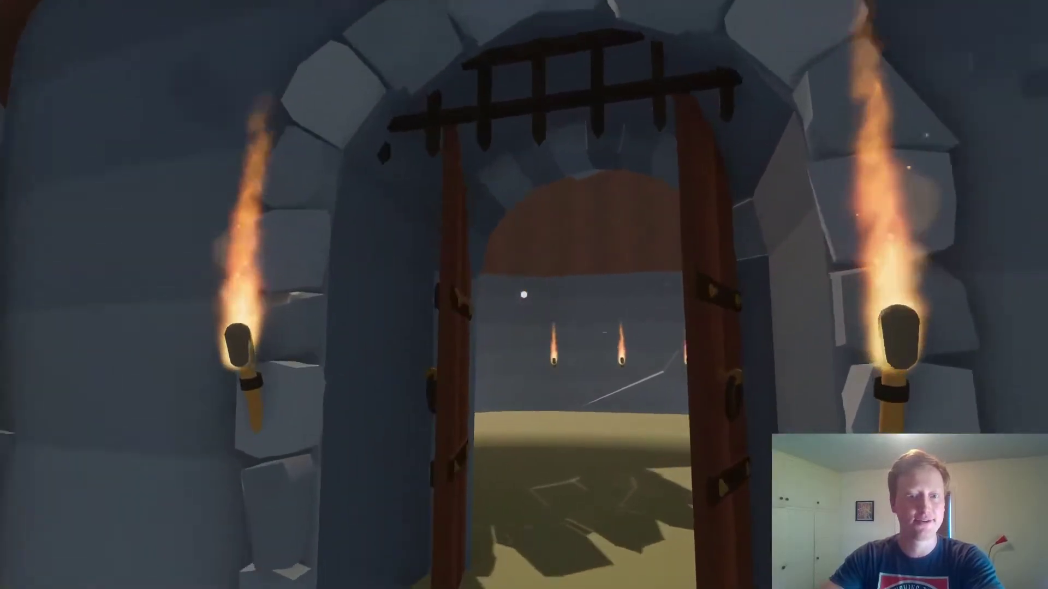
{"action": "key", "text": "w"}
{"action": "key", "text": "s"}
{"action": "key", "text": "s"}
{"action": "key", "text": "Escape"}
{"action": "key", "text": "Escape"}
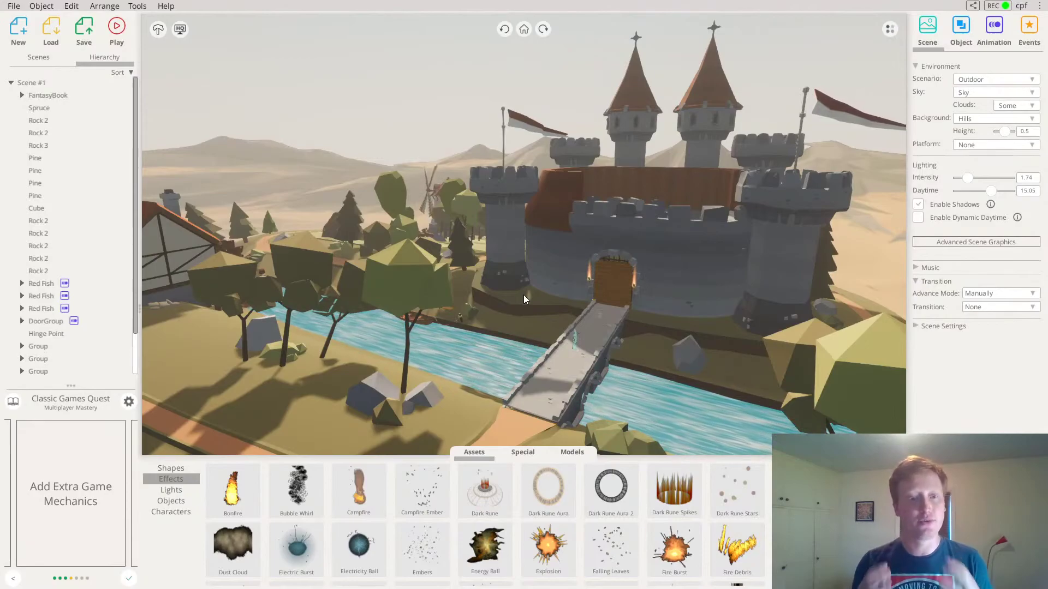
{"action": "left_click_drag", "start_coordinate": [581, 269], "coordinate": [556, 257]}
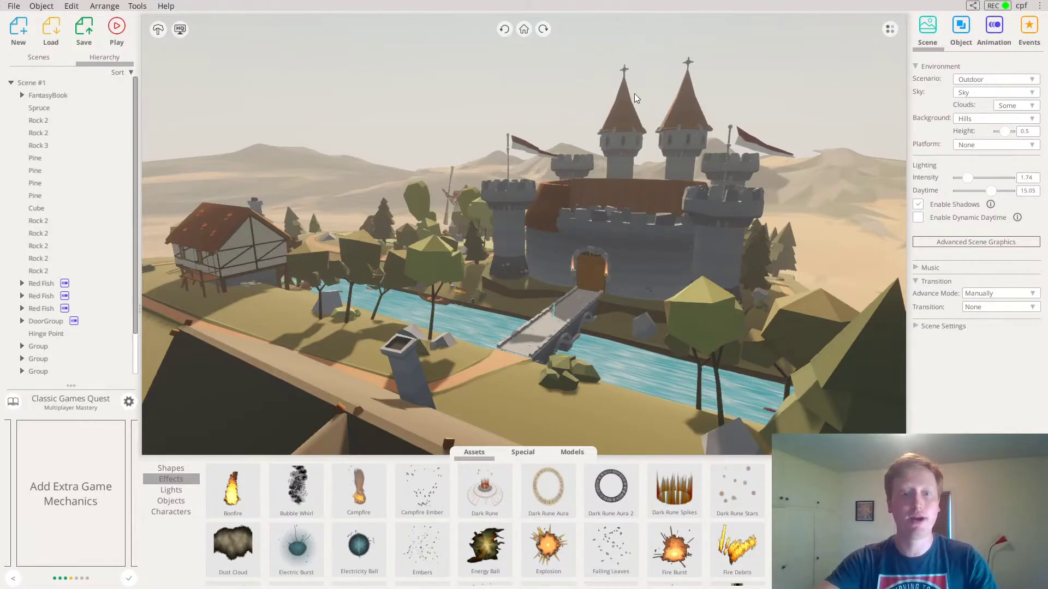
{"action": "scroll", "coordinate": [473, 193], "scroll_direction": "up", "scroll_amount": 8}
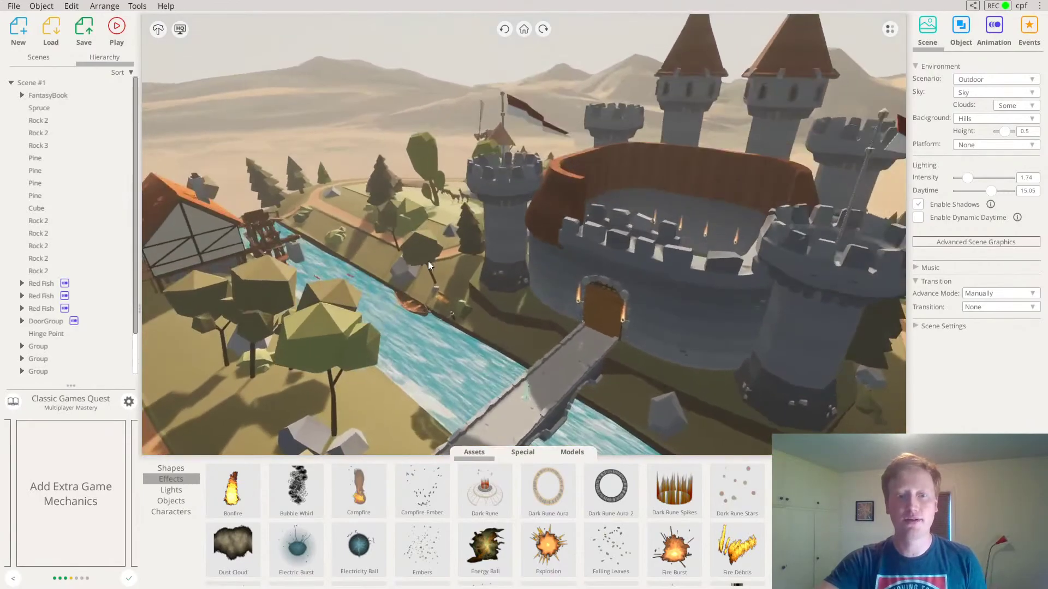
{"action": "scroll", "coordinate": [429, 256], "scroll_direction": "down", "scroll_amount": 5}
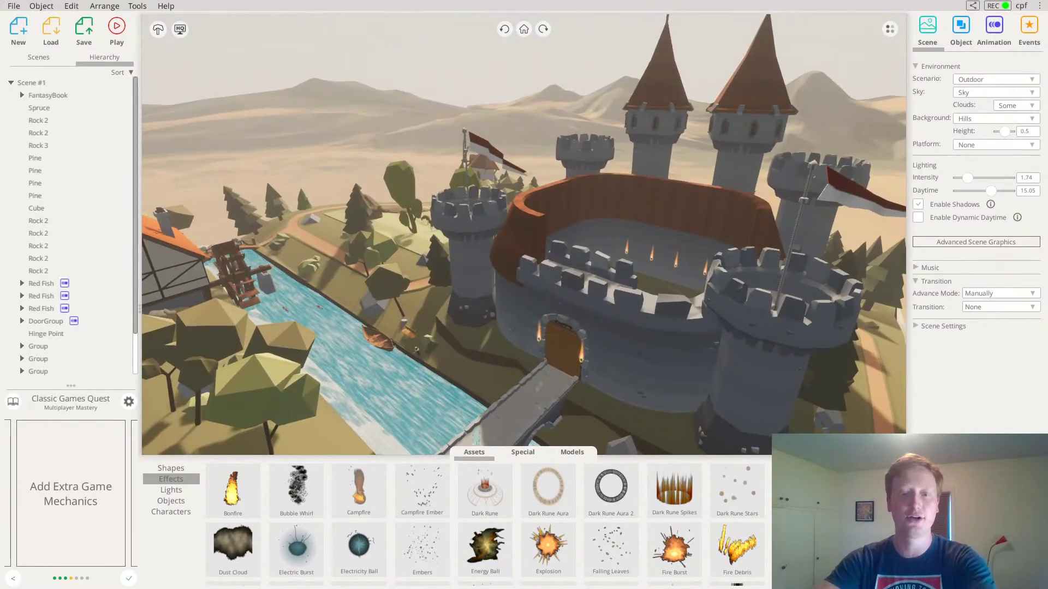